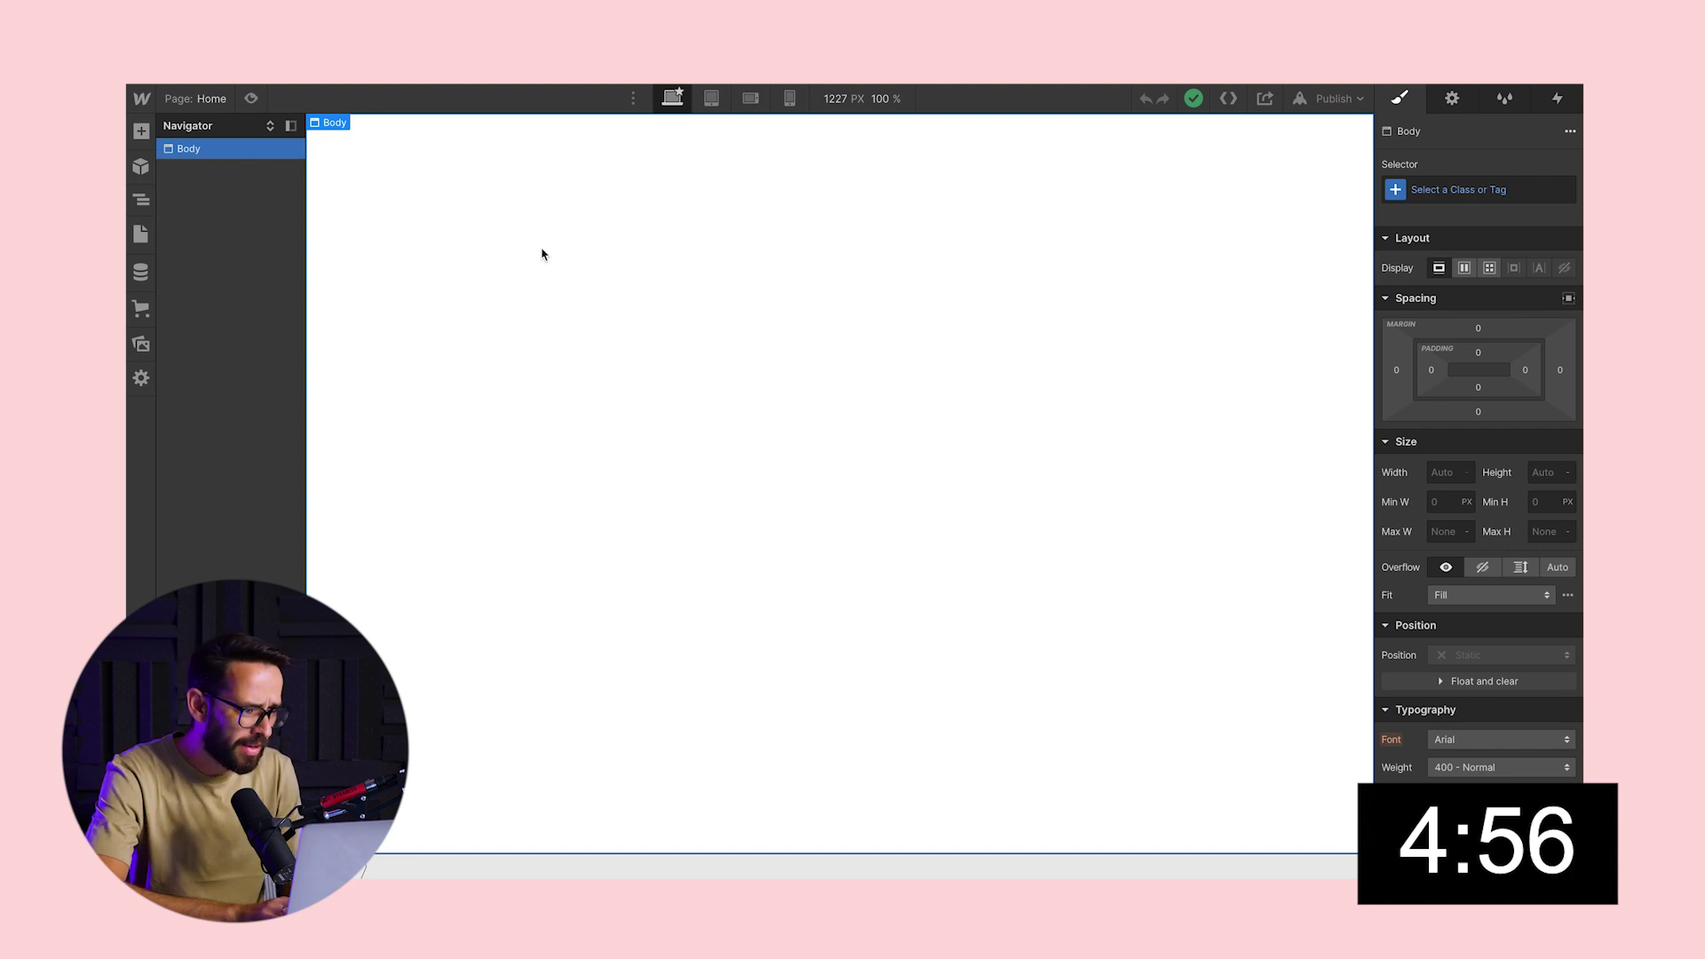
- Add a Div Block to the Body with class 'wrapper', 100vh height and flex display
{"action": "left_click", "coordinate": [140, 133]}
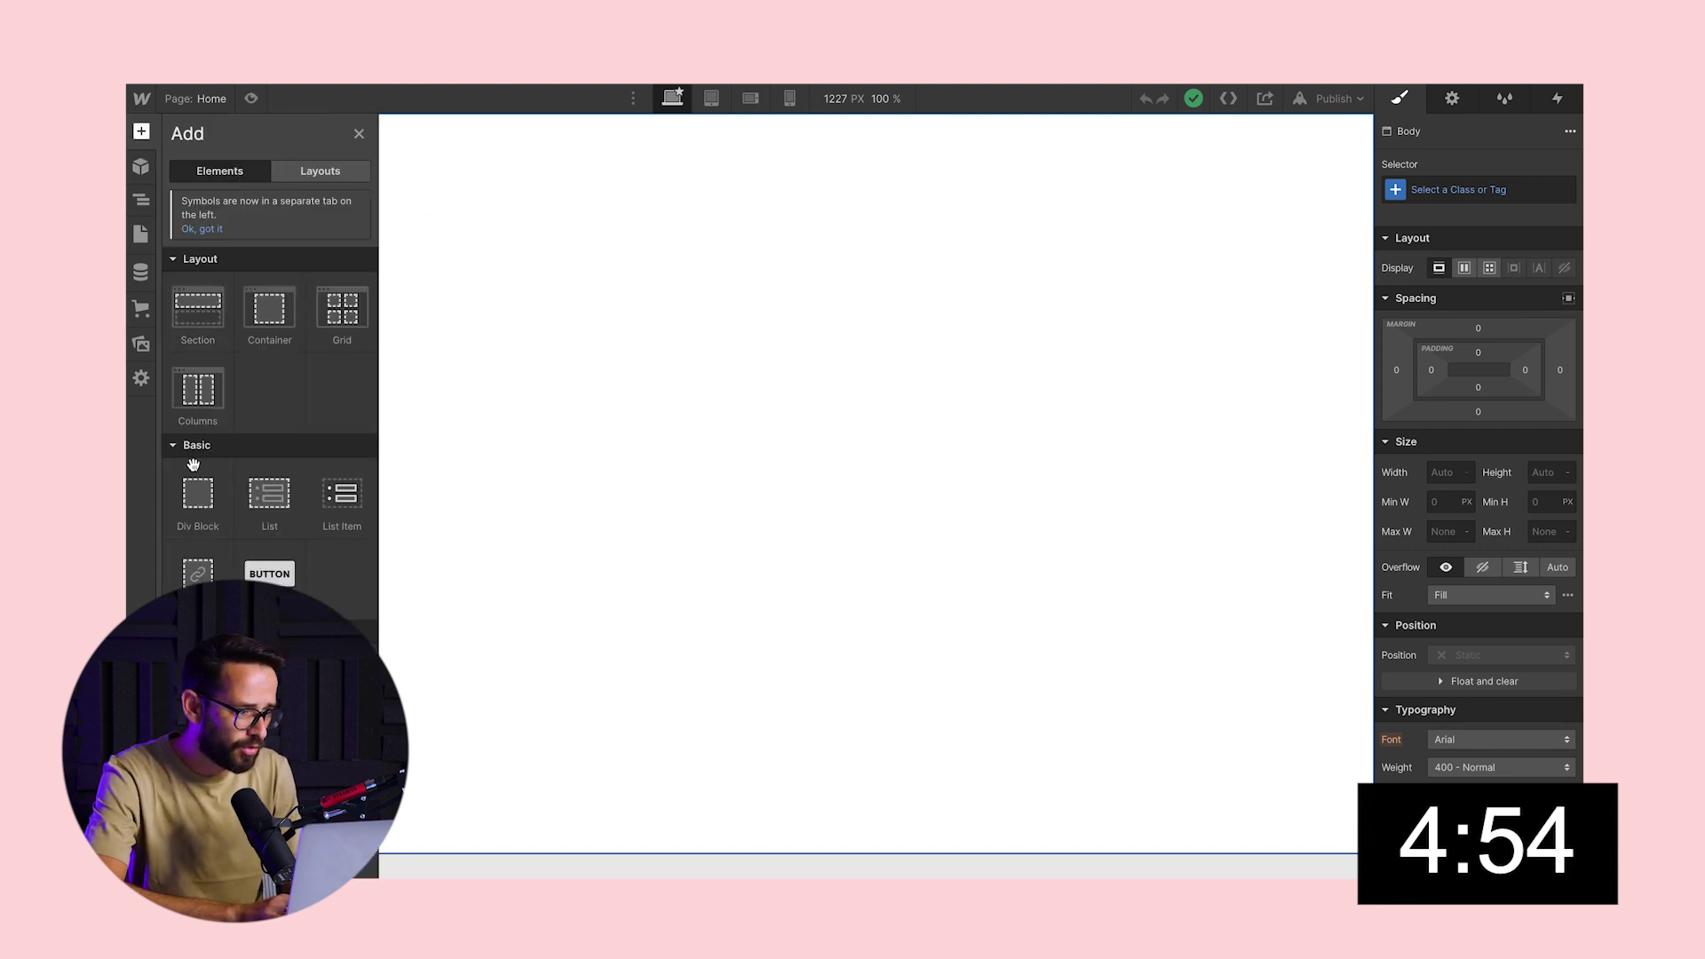
{"action": "left_click_drag", "start_coordinate": [196, 488], "coordinate": [468, 267]}
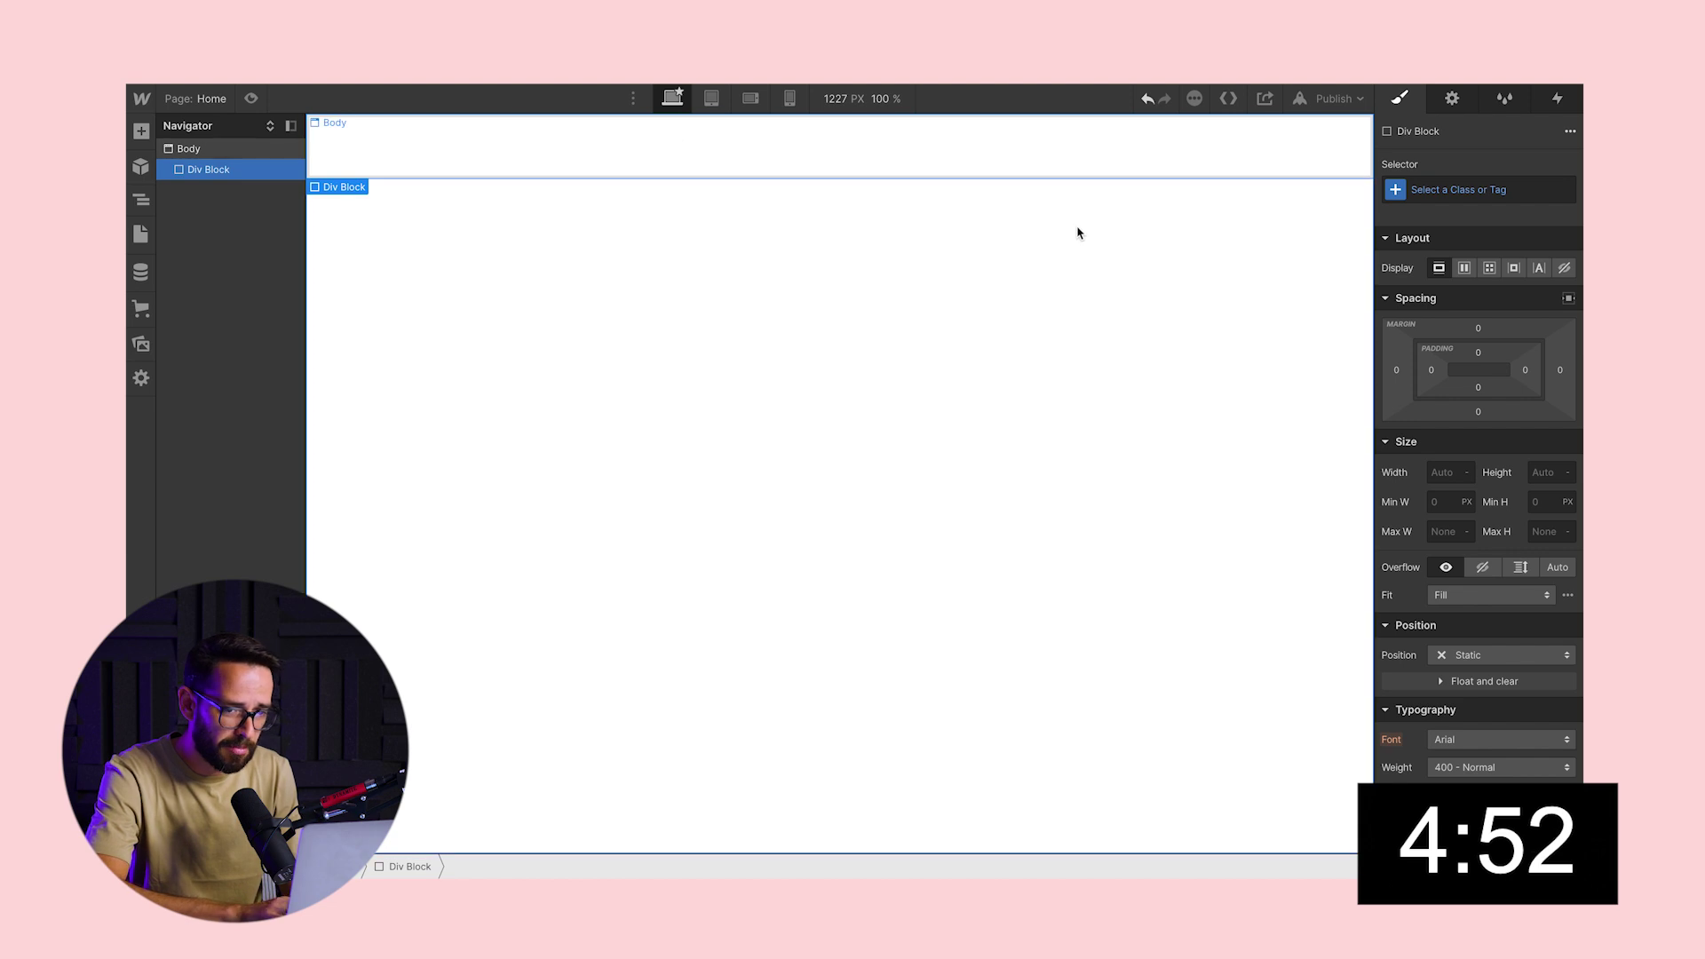
{"action": "left_click", "coordinate": [1454, 190]}
{"action": "type", "text": "wrapper"}
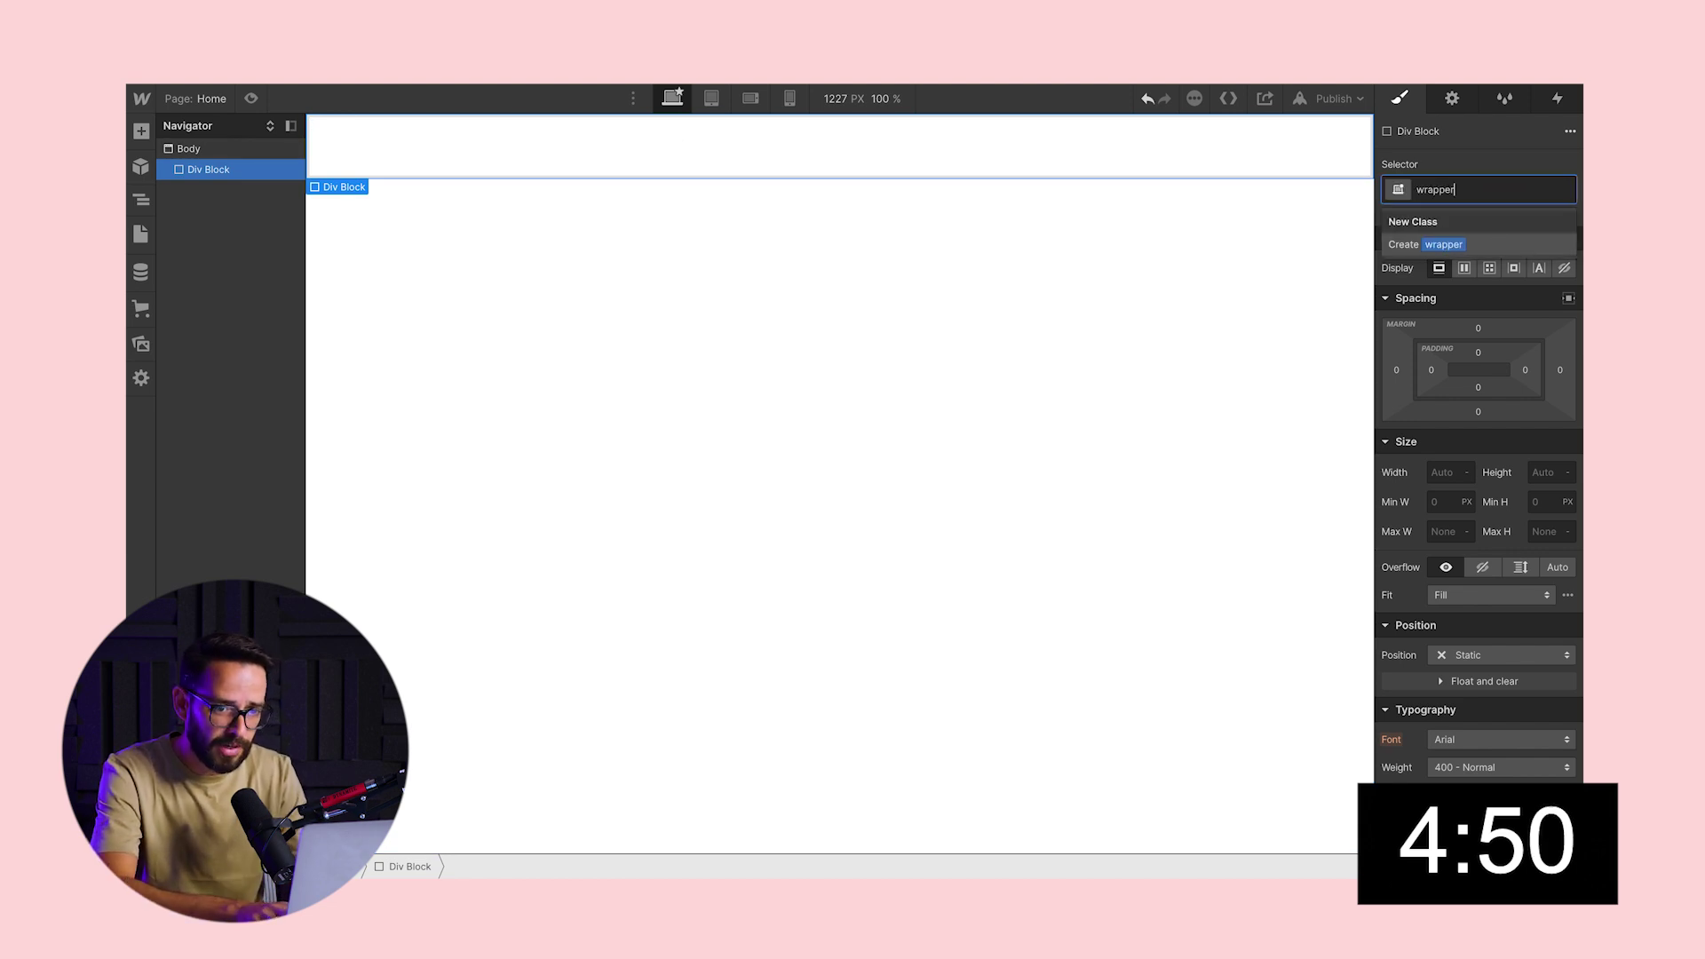
{"action": "key", "text": "Return"}
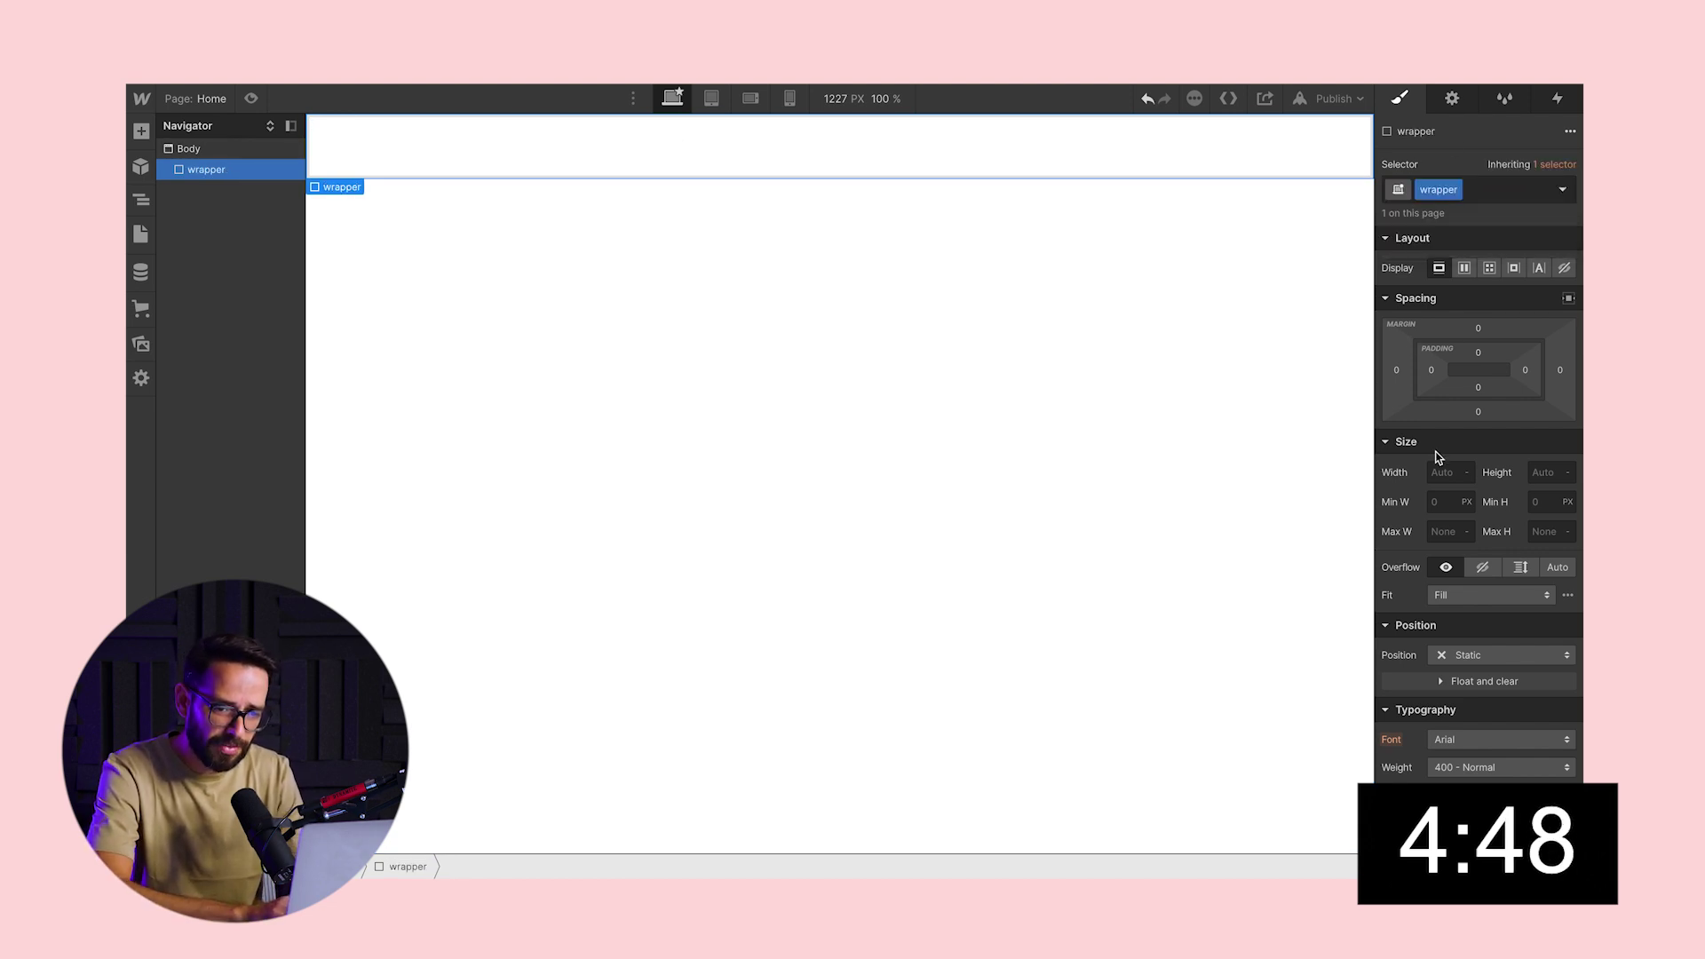
{"action": "left_click", "coordinate": [1537, 473]}
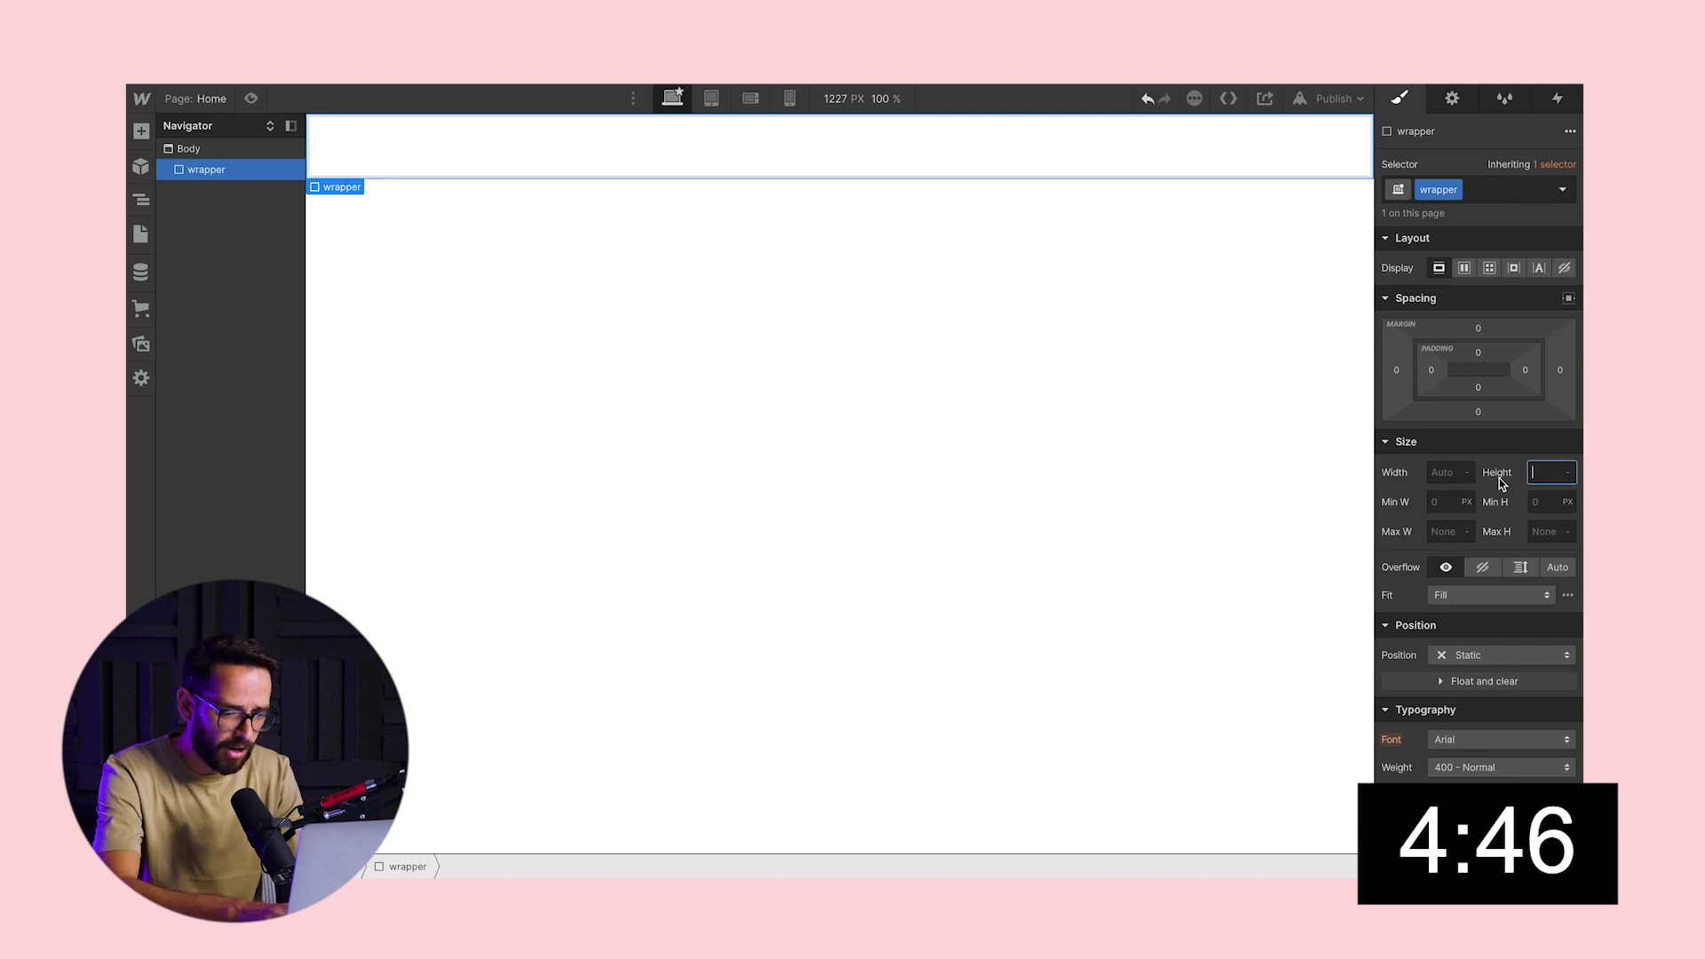
{"action": "key", "text": "Return"}
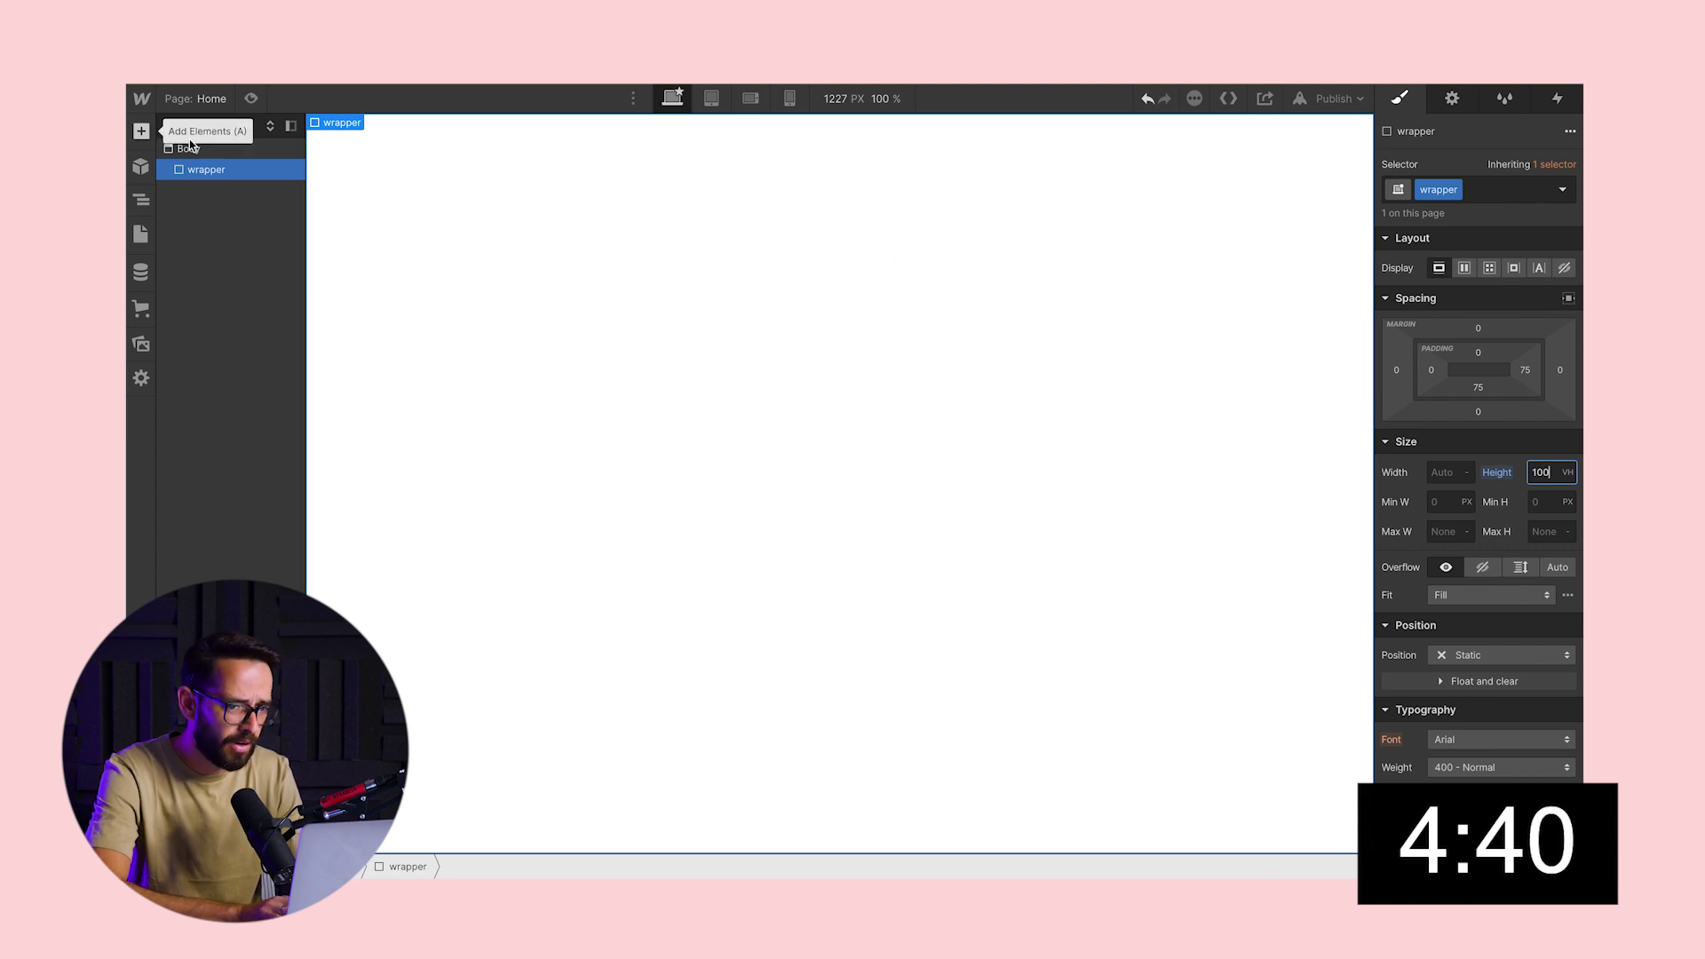
{"action": "left_click", "coordinate": [1466, 269]}
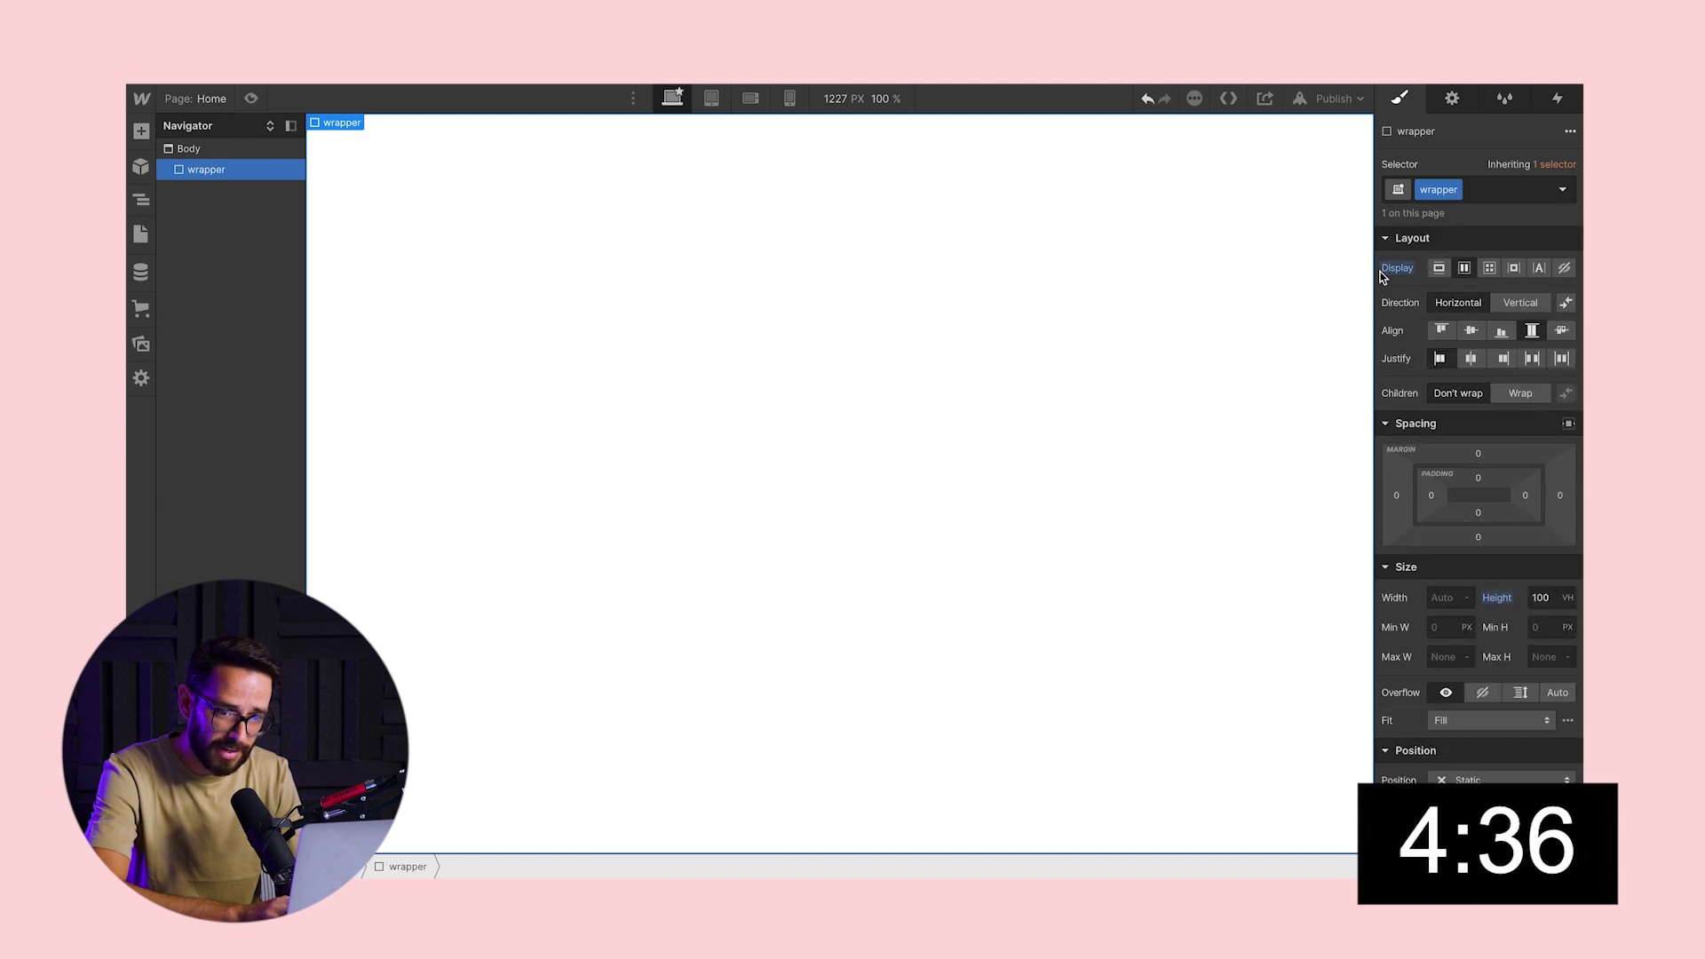
- Place a Div Block inside the wrapper and duplicate it into three blocks
{"action": "left_click", "coordinate": [139, 137]}
{"action": "left_click_drag", "start_coordinate": [198, 512], "coordinate": [761, 396]}
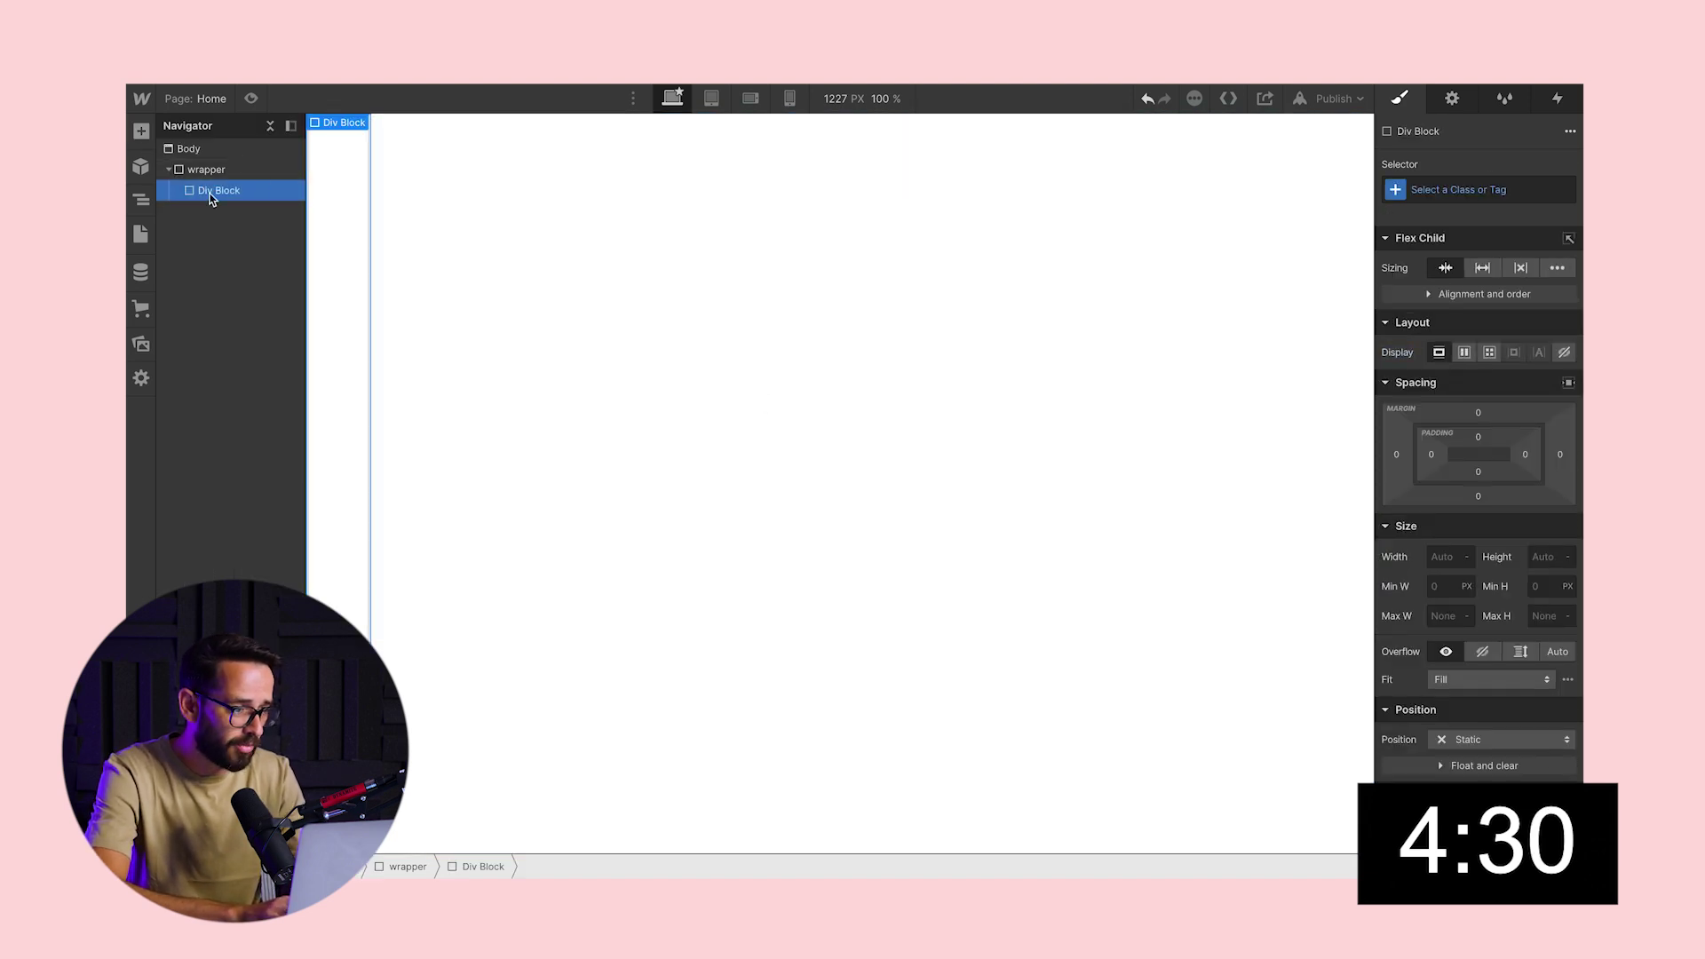
{"action": "key", "text": "super+v"}
{"action": "key", "text": "super+v"}
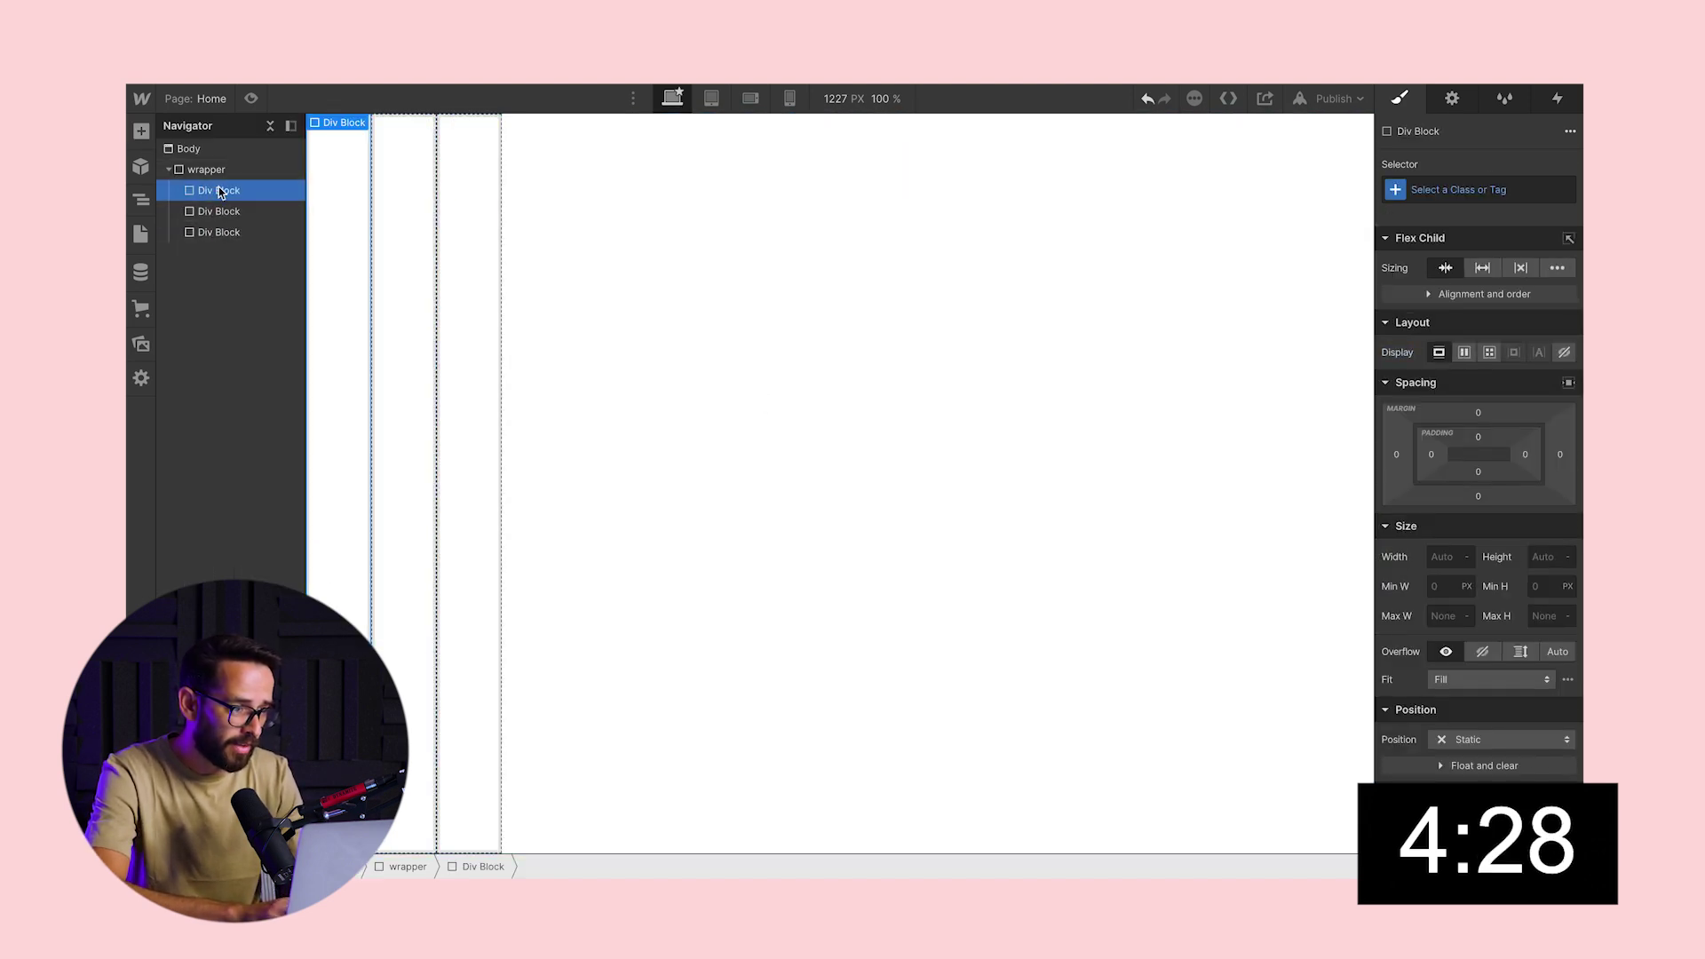
- Assign the classes 'Top', 'middle' and 'bottom' to the three blocks
{"action": "left_click", "coordinate": [1452, 188]}
{"action": "type", "text": "Top"}
{"action": "key", "text": "Return"}
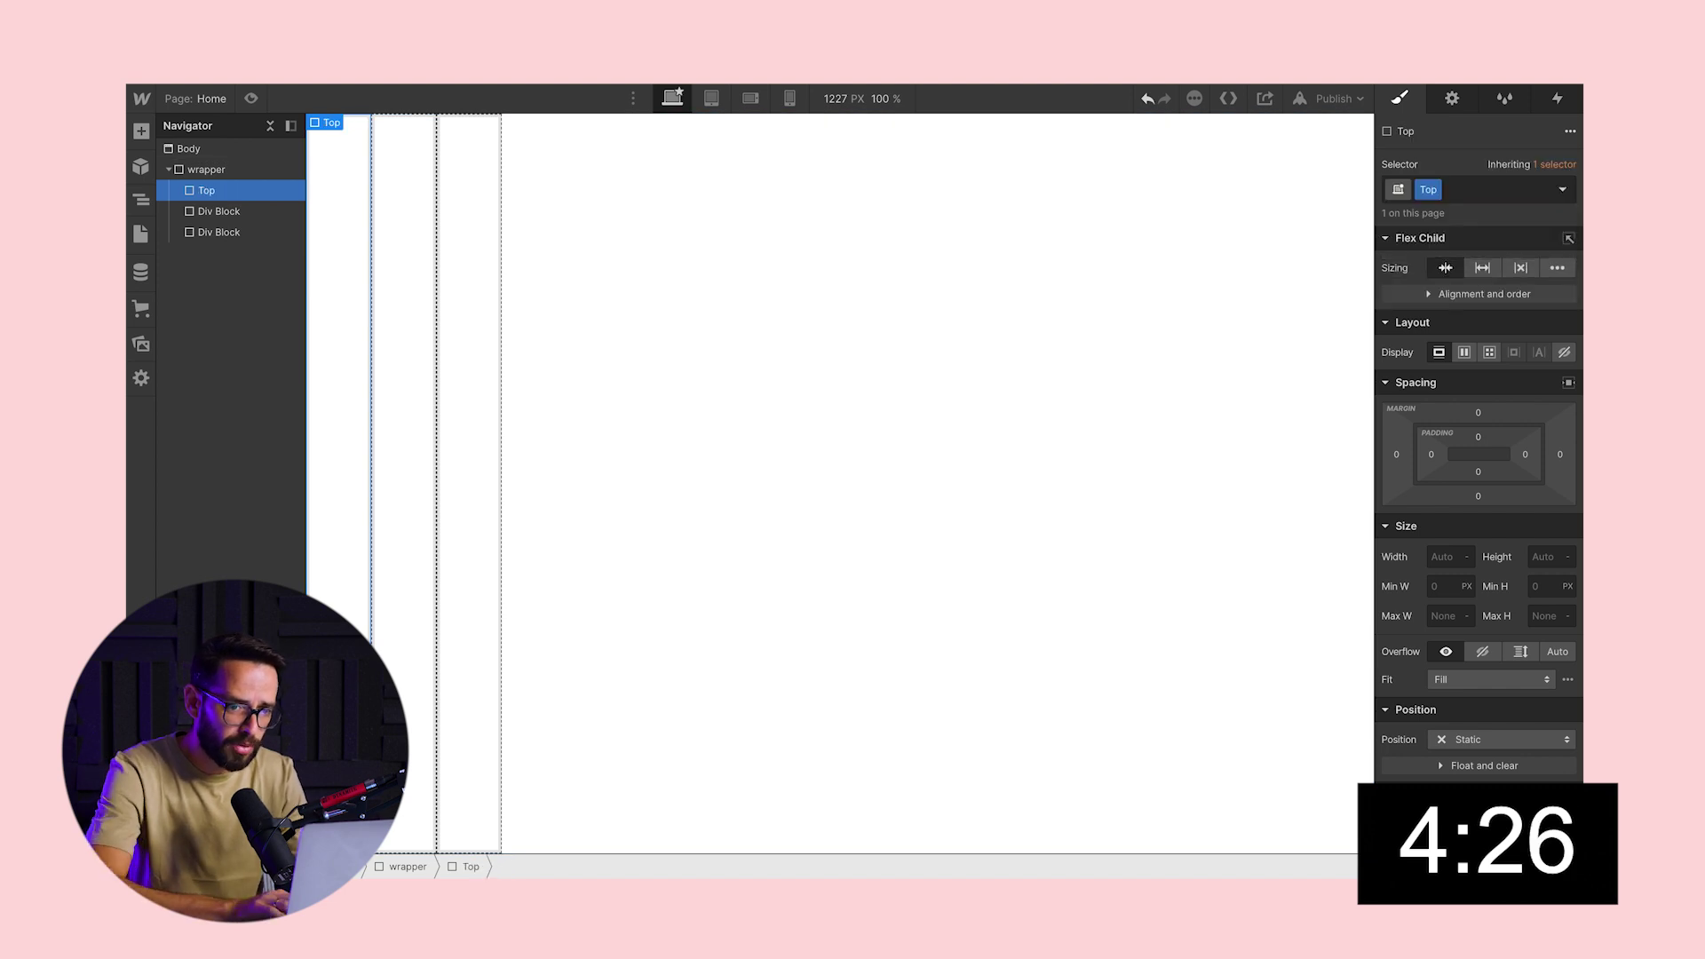
{"action": "left_click", "coordinate": [219, 210]}
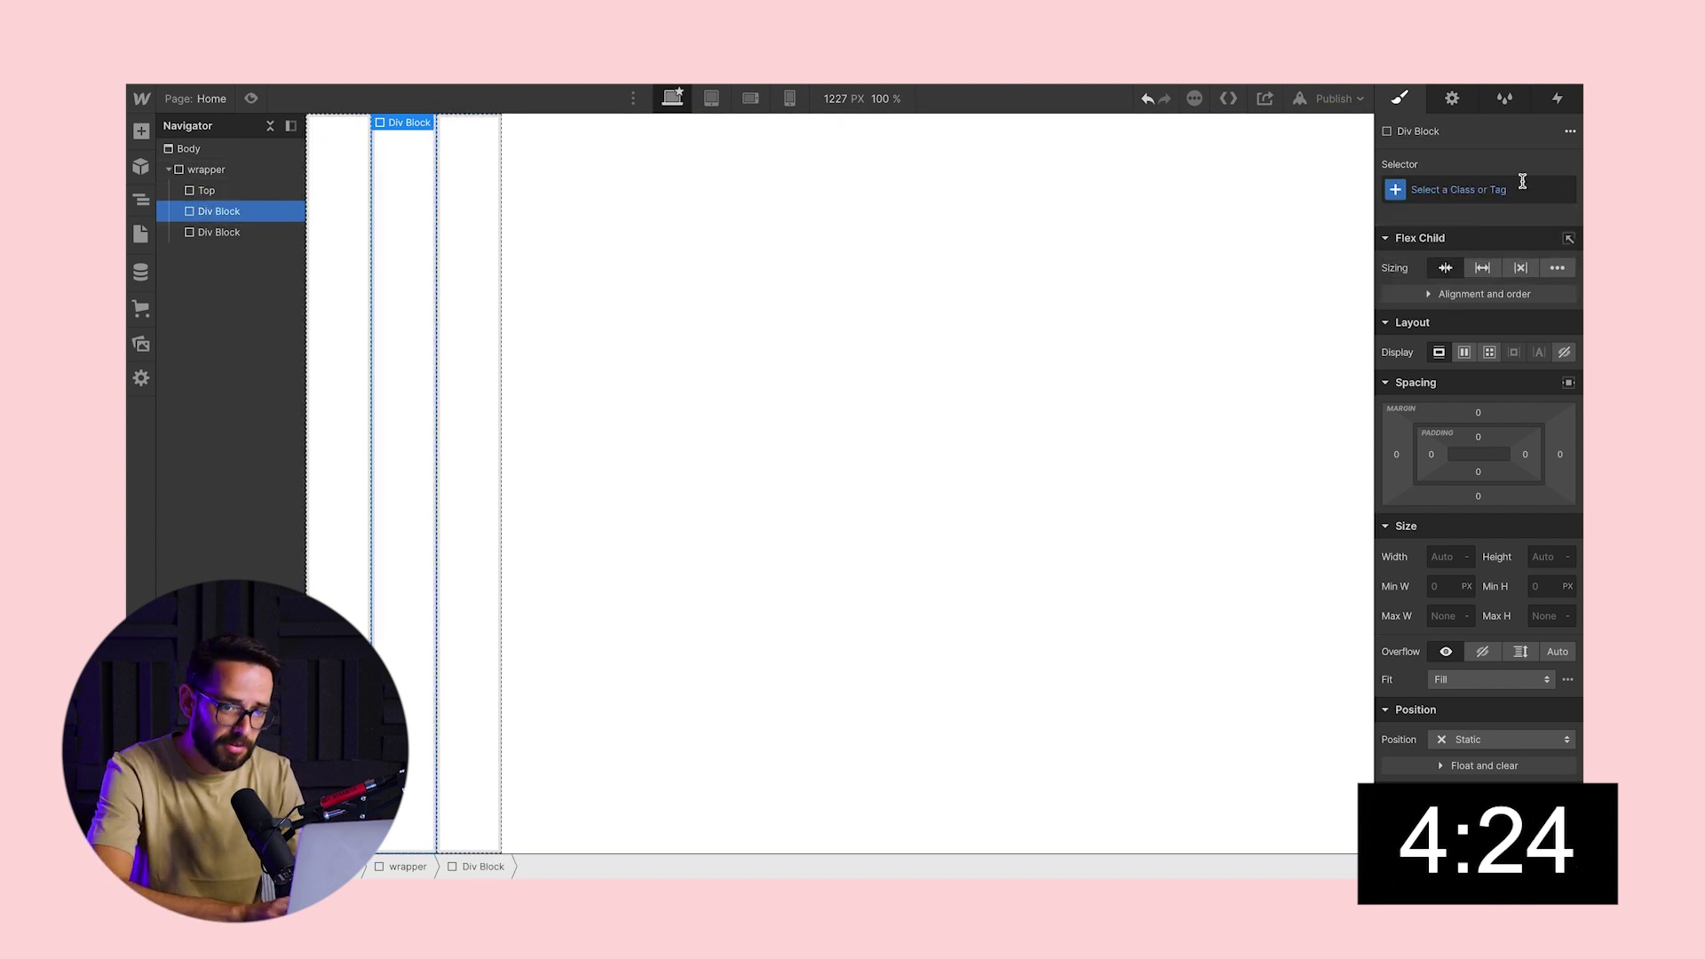
{"action": "left_click", "coordinate": [1451, 189]}
{"action": "type", "text": "middle"}
{"action": "key", "text": "Return"}
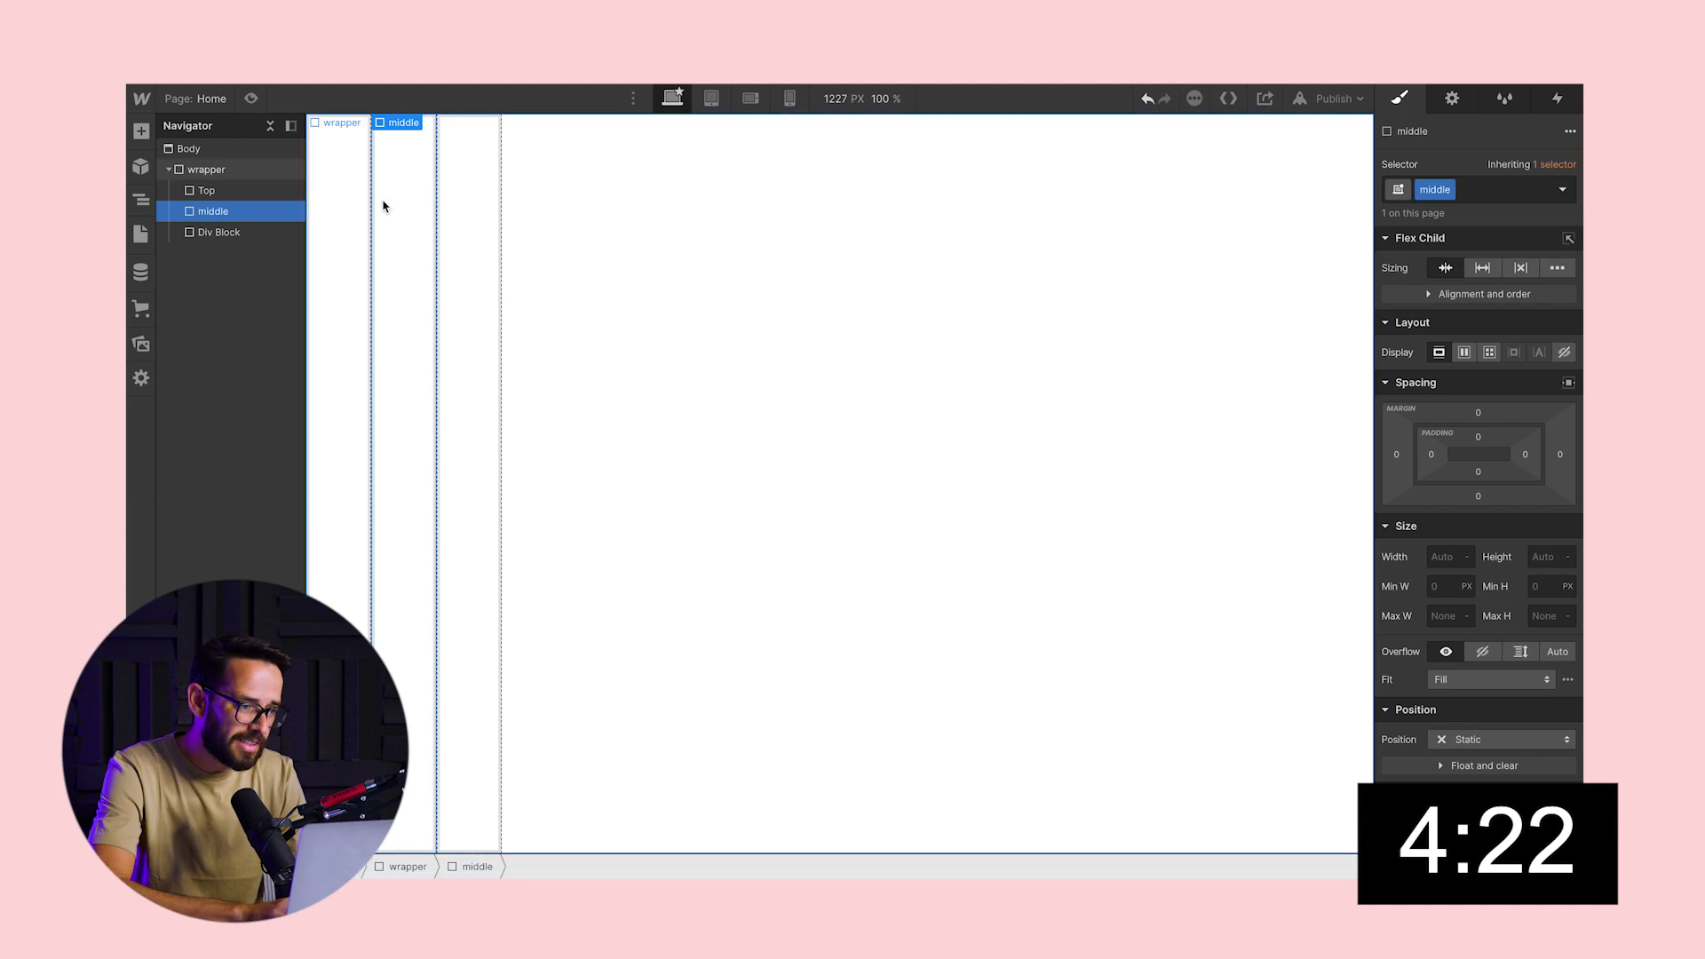
{"action": "left_click", "coordinate": [216, 232]}
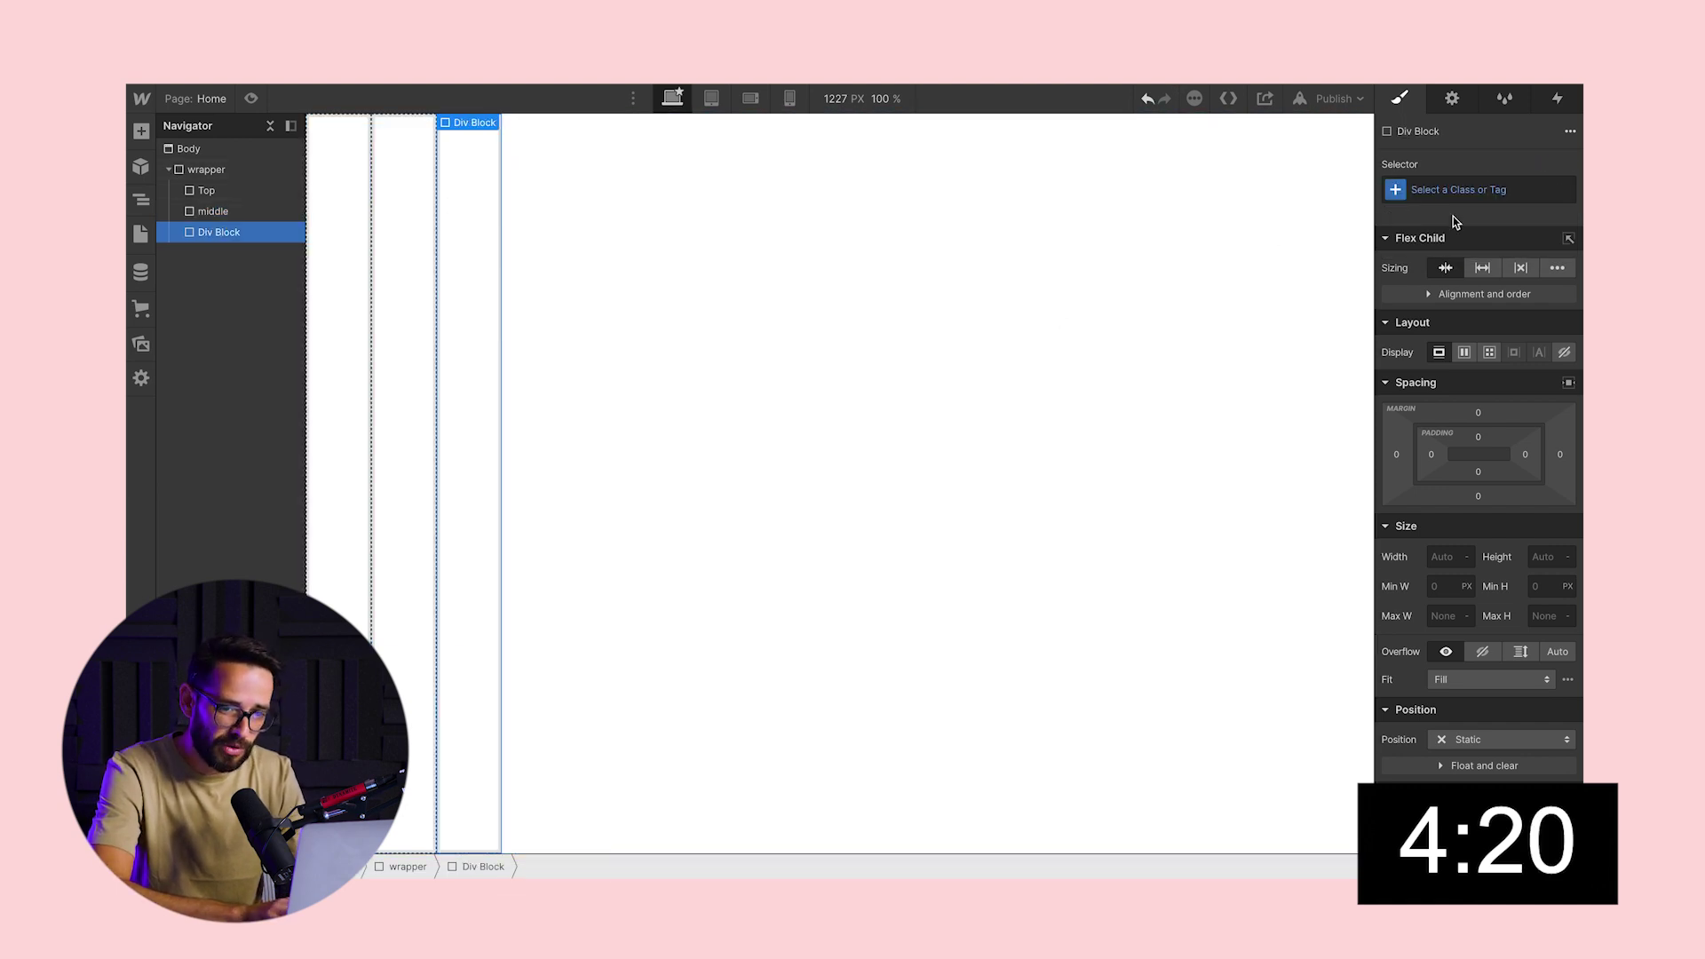
{"action": "left_click", "coordinate": [1453, 190]}
{"action": "type", "text": "b"}
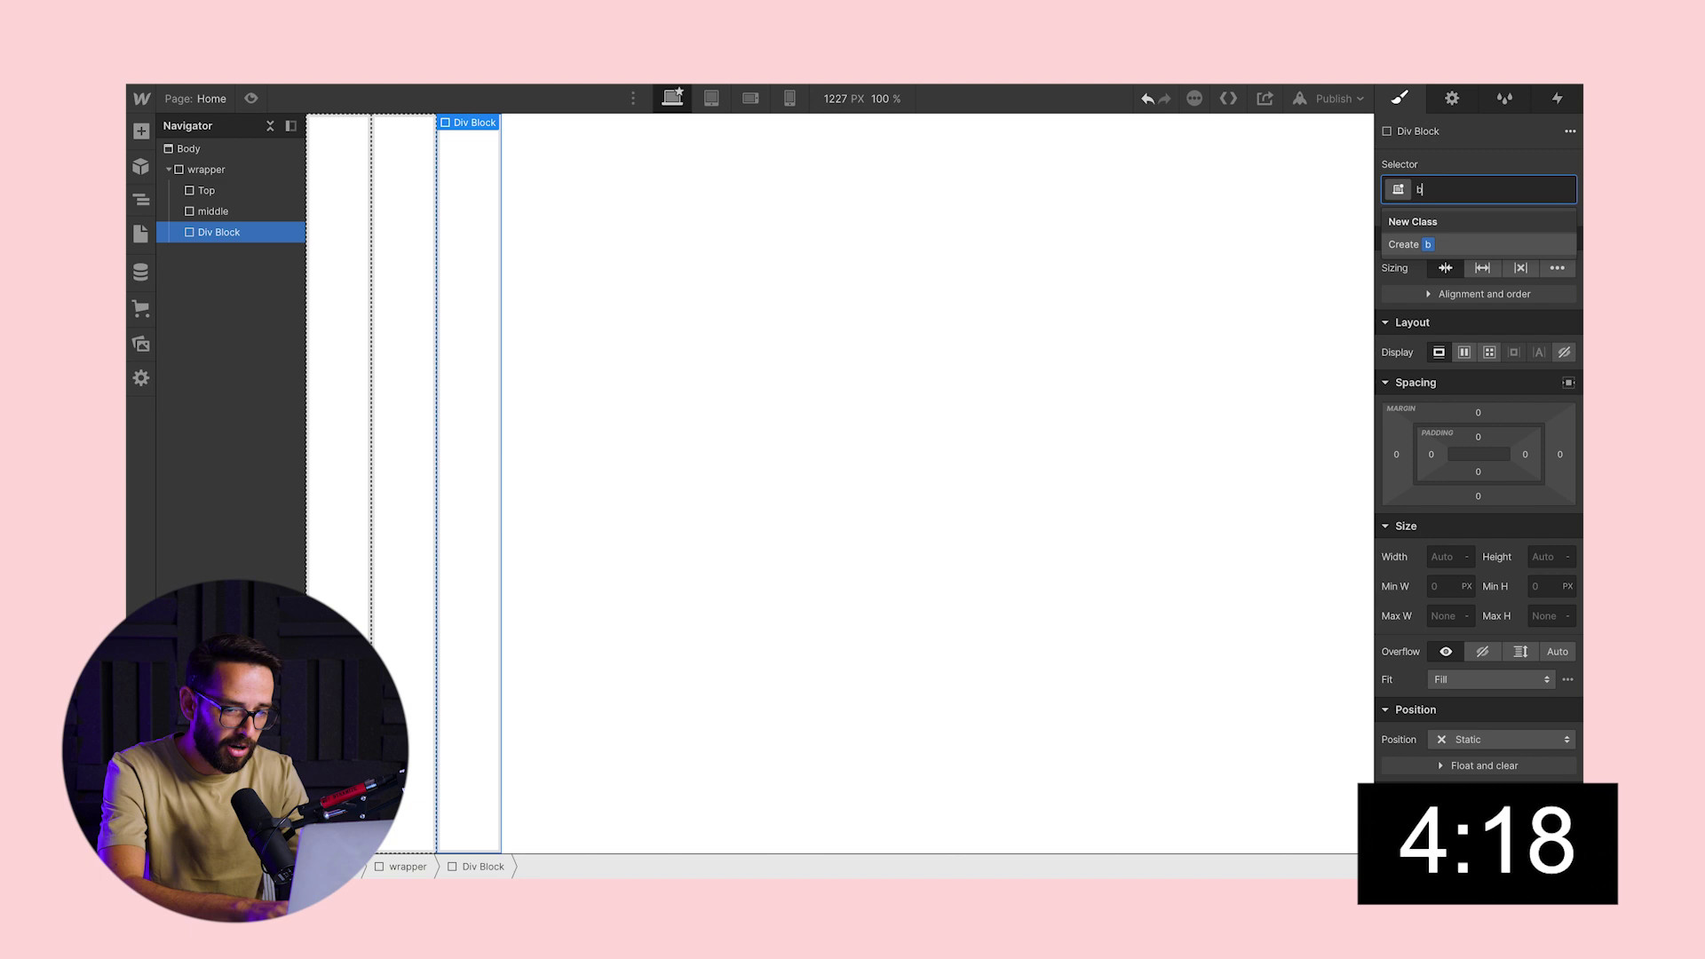
{"action": "type", "text": "ottom"}
{"action": "key", "text": "Return"}
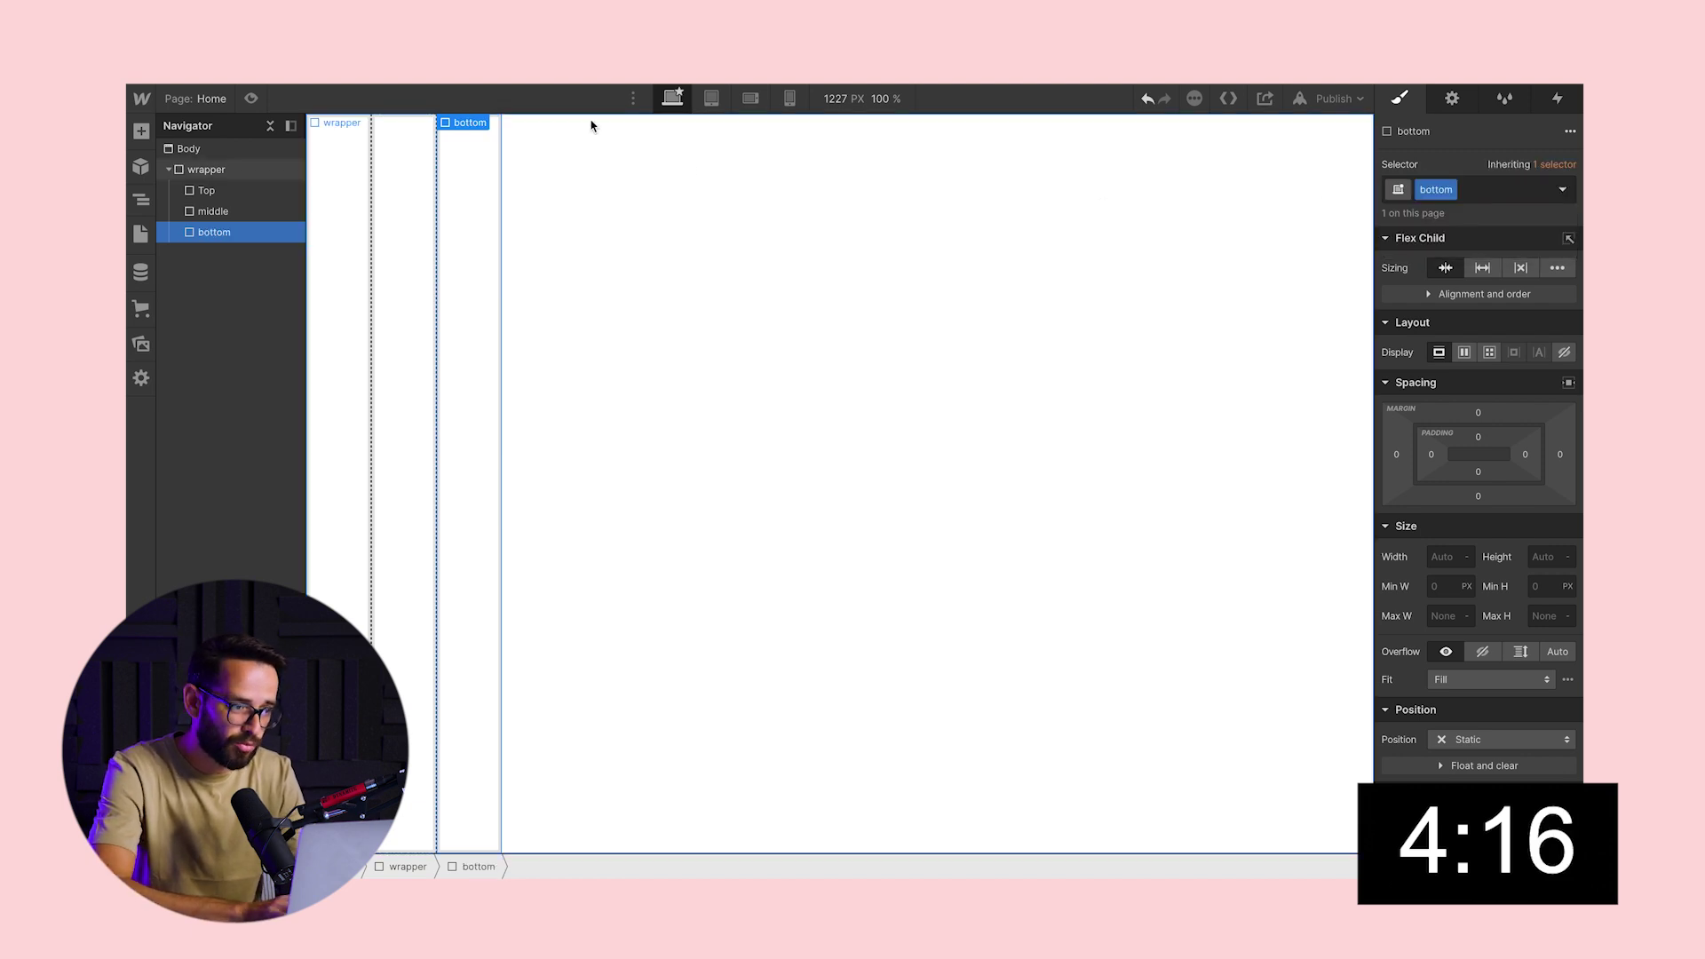
- Check the Top, middle and bottom blocks in turn
{"action": "left_click", "coordinate": [201, 191]}
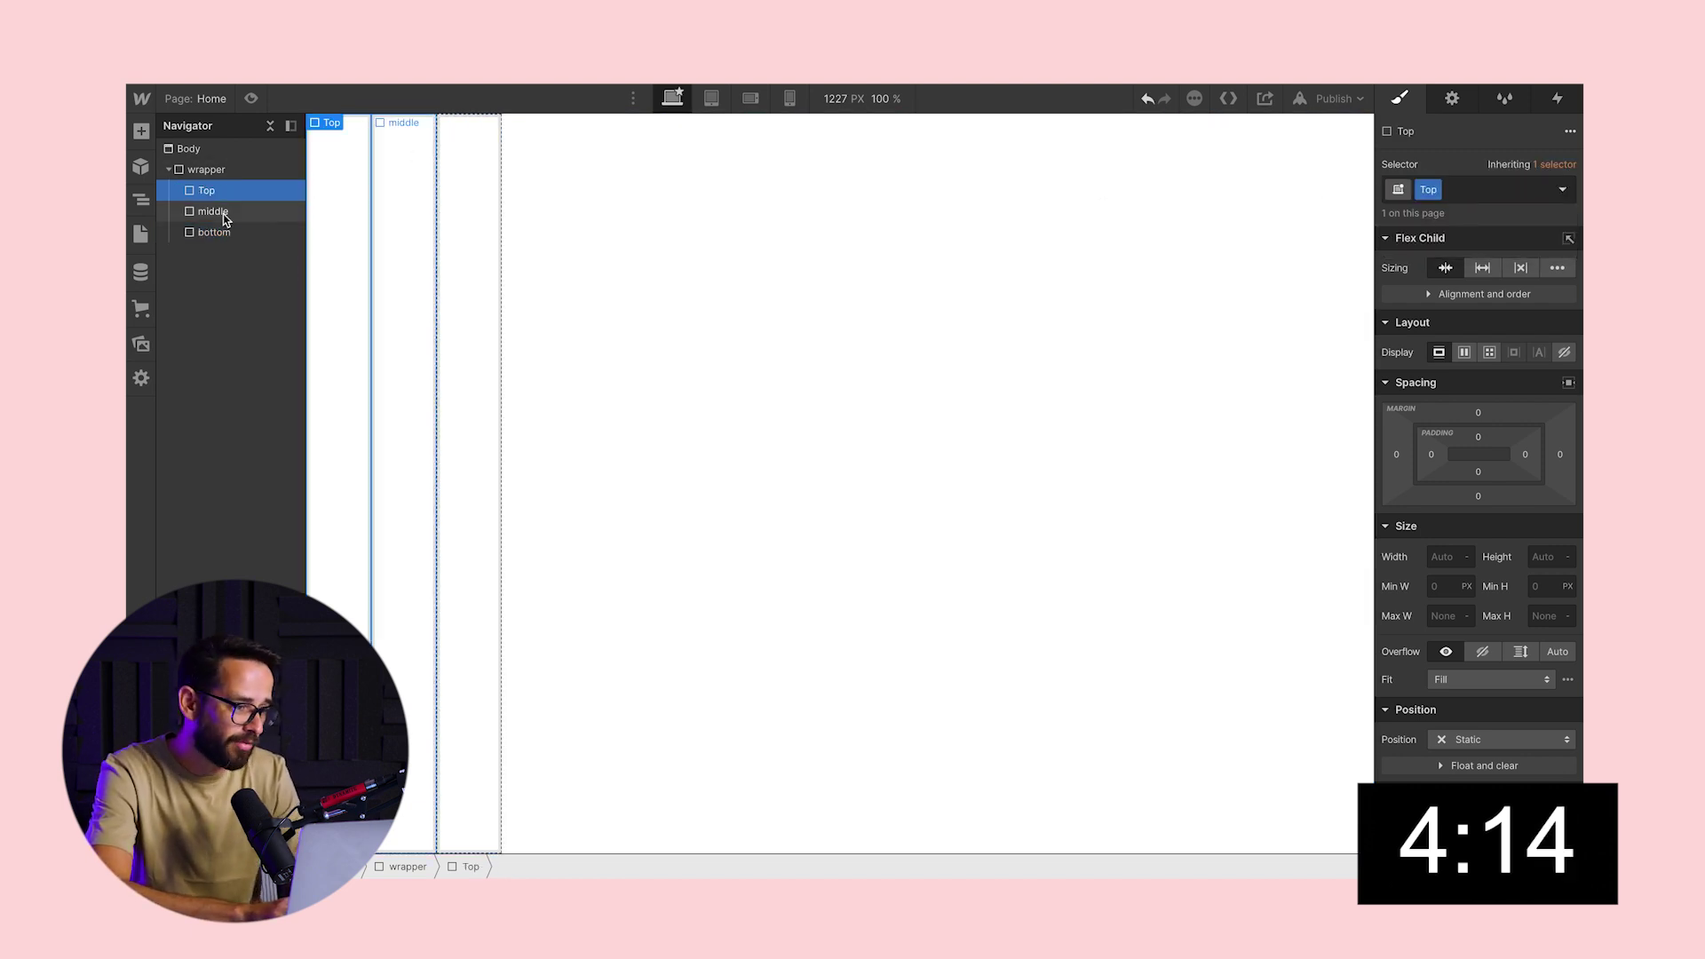
{"action": "left_click", "coordinate": [215, 213]}
{"action": "left_click", "coordinate": [216, 230]}
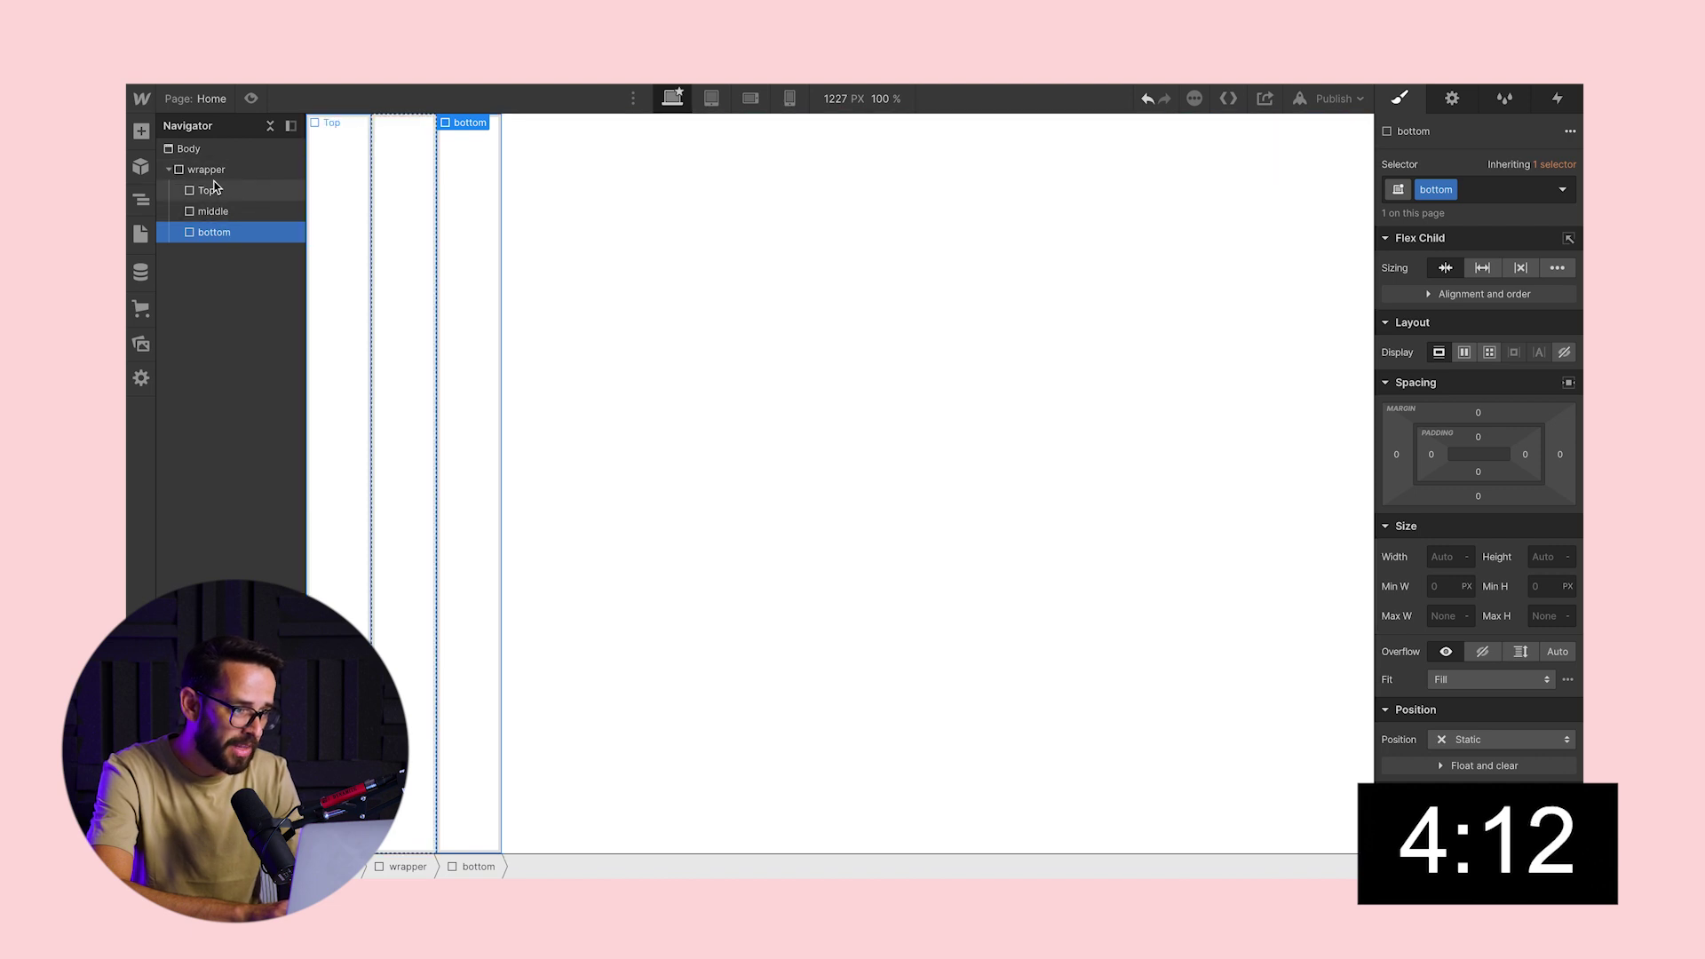
- Set the wrapper's flex direction to vertical with space-between justification
{"action": "left_click", "coordinate": [185, 169]}
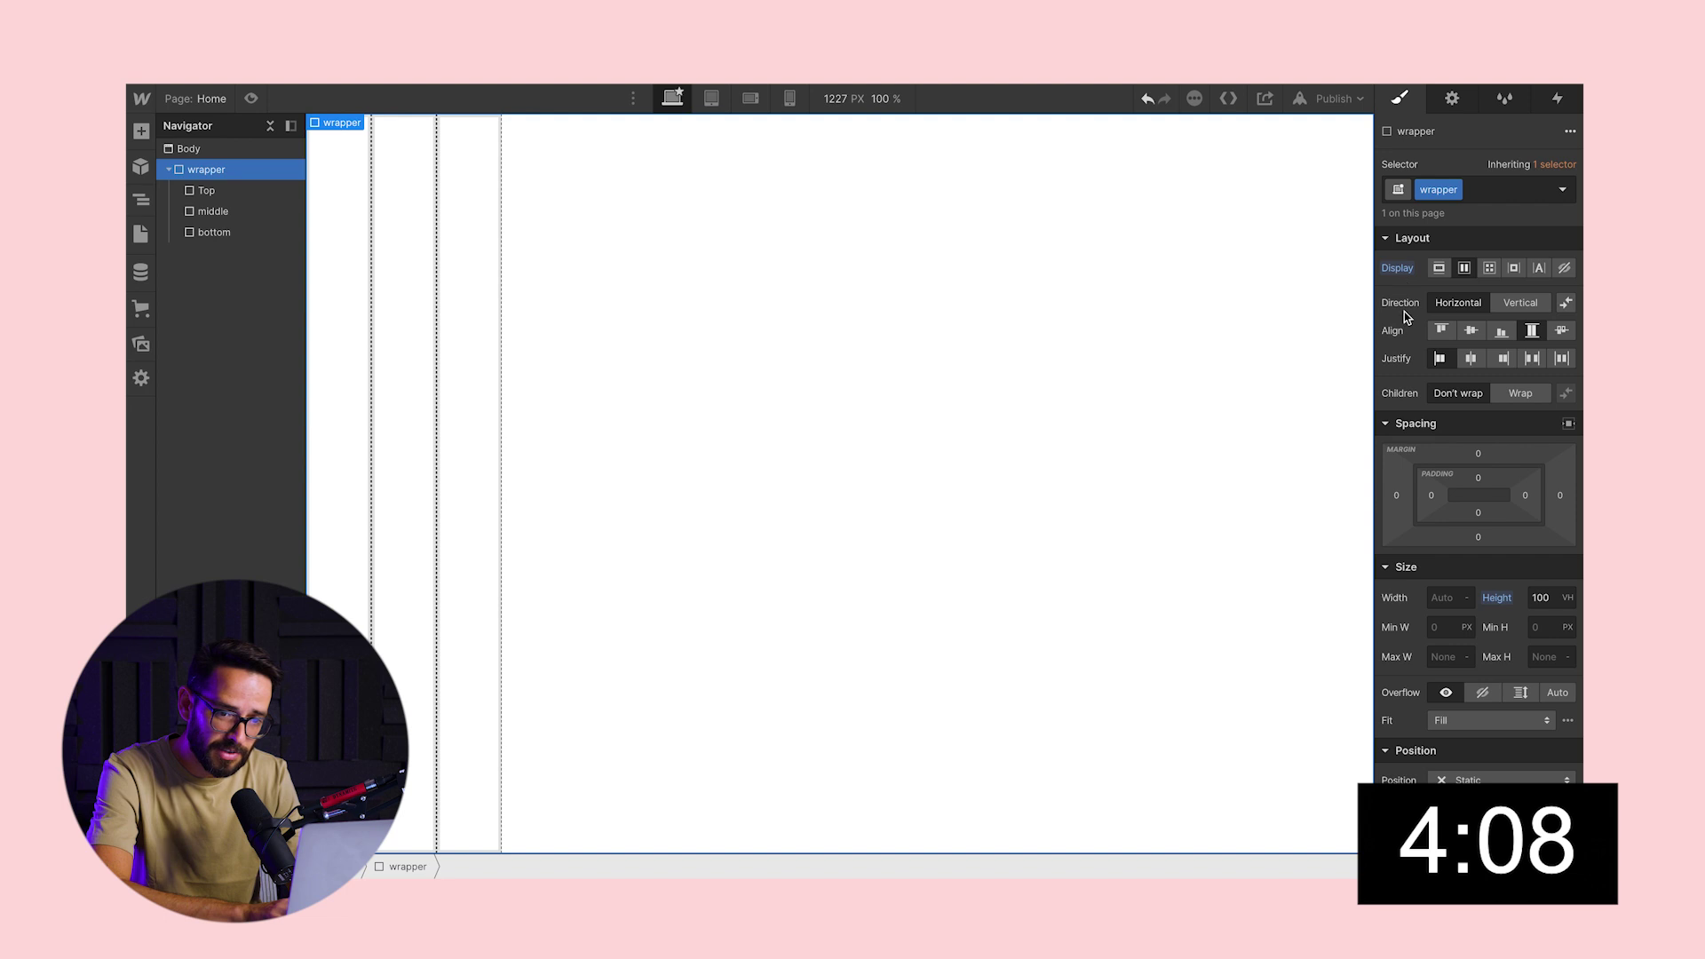
{"action": "left_click", "coordinate": [1521, 303]}
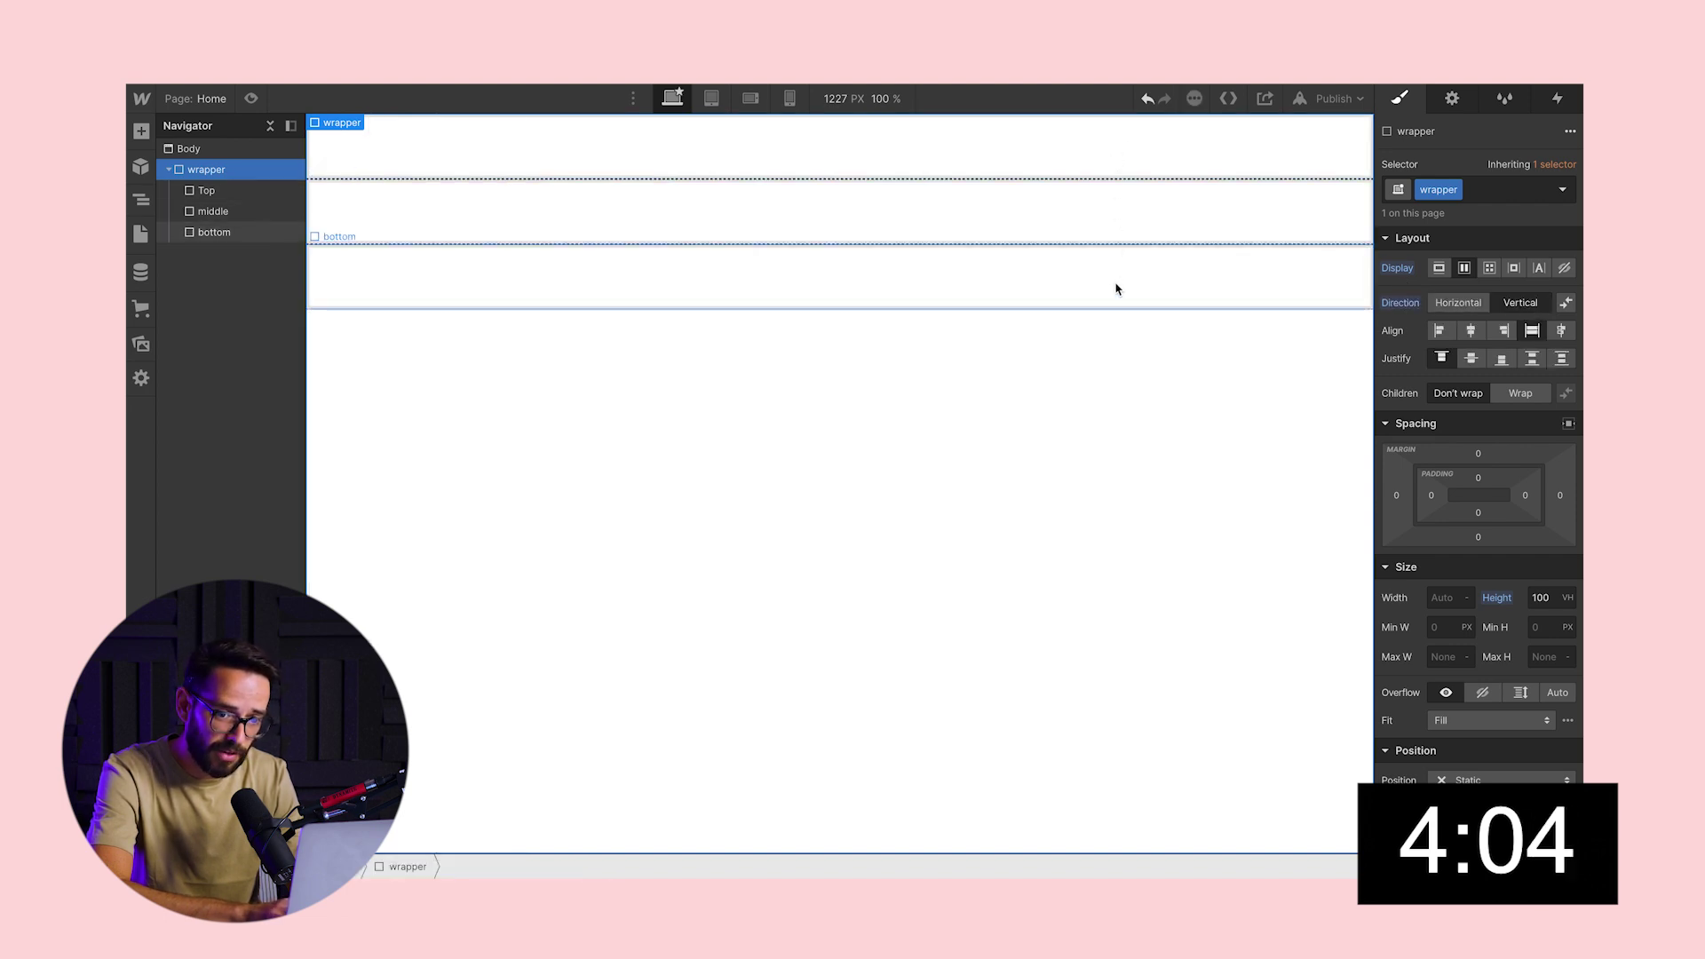
{"action": "left_click", "coordinate": [1531, 360]}
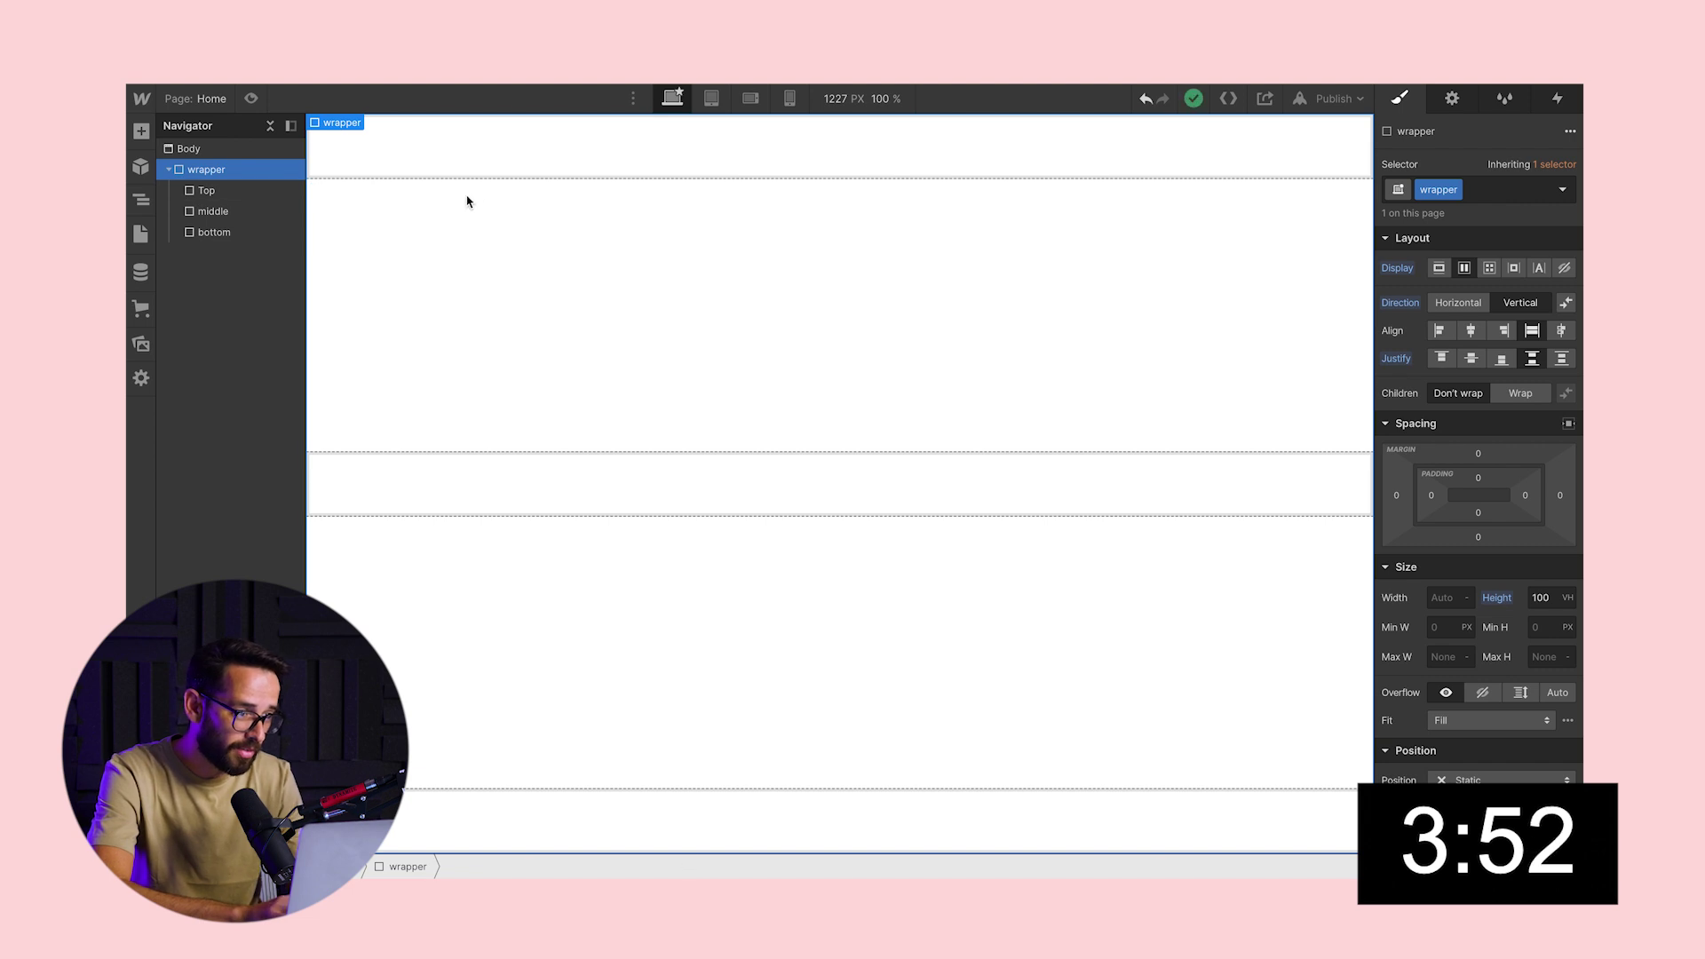
{"action": "left_click", "coordinate": [418, 157]}
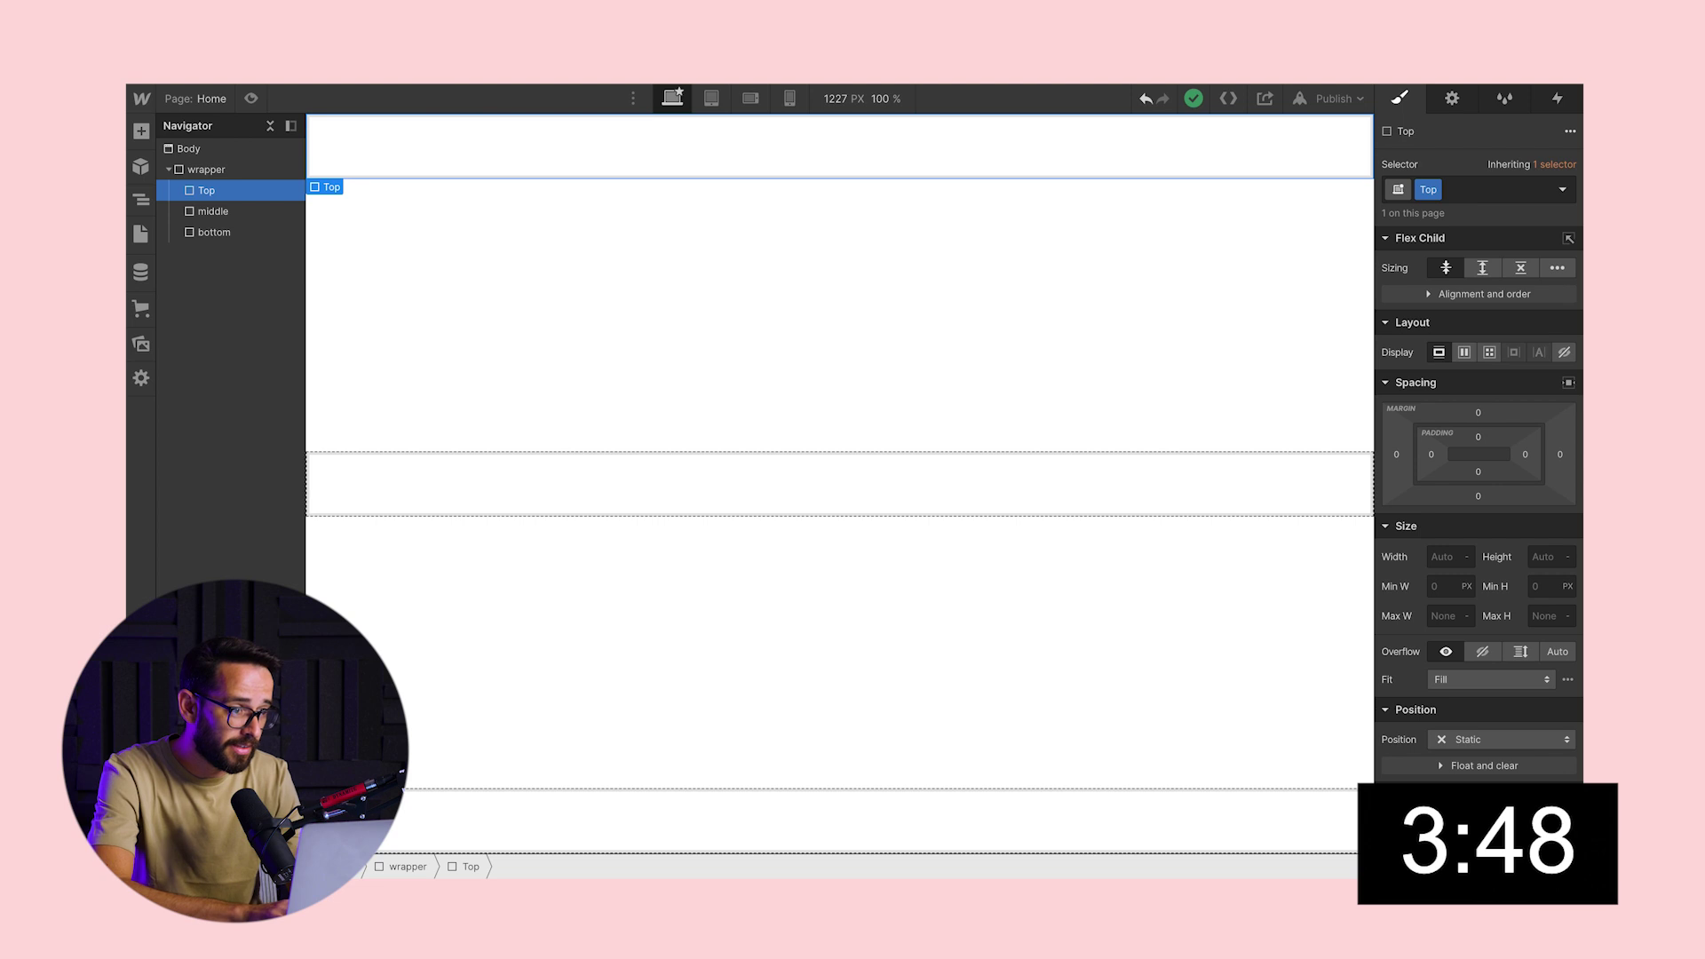
- Add a Div Block inside Top and set Top to flex with flex-end justification
{"action": "key", "text": "ctrl+Tab"}
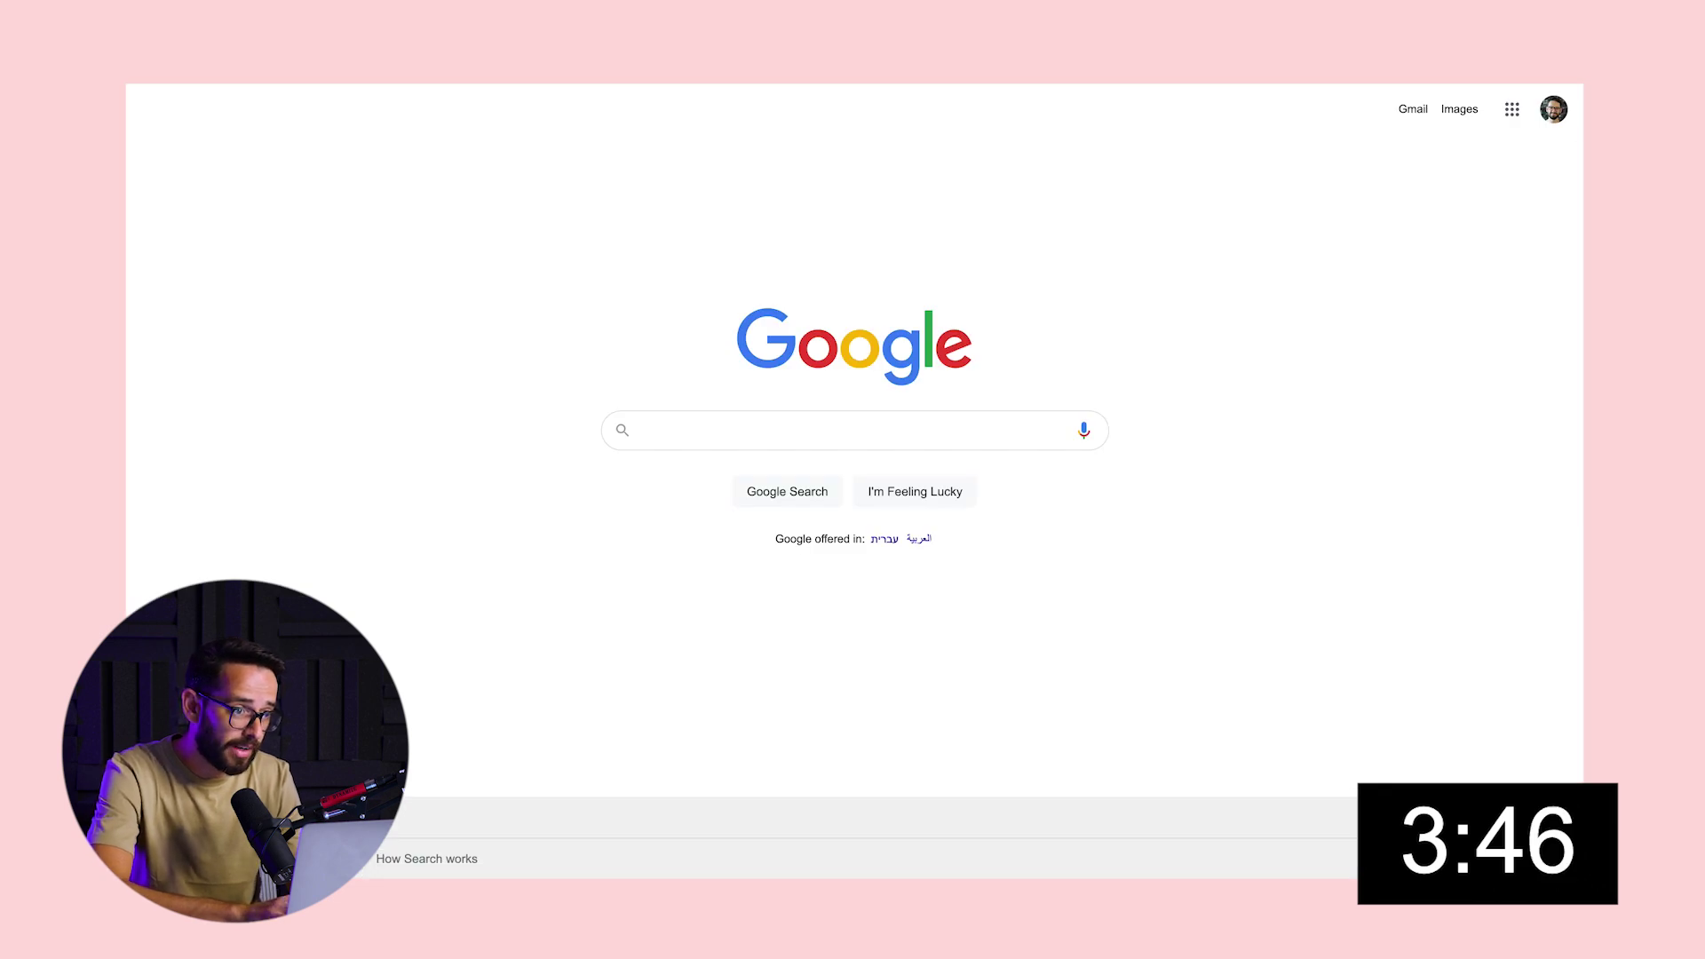
{"action": "key", "text": "ctrl+shift+Tab"}
{"action": "left_click", "coordinate": [140, 131]}
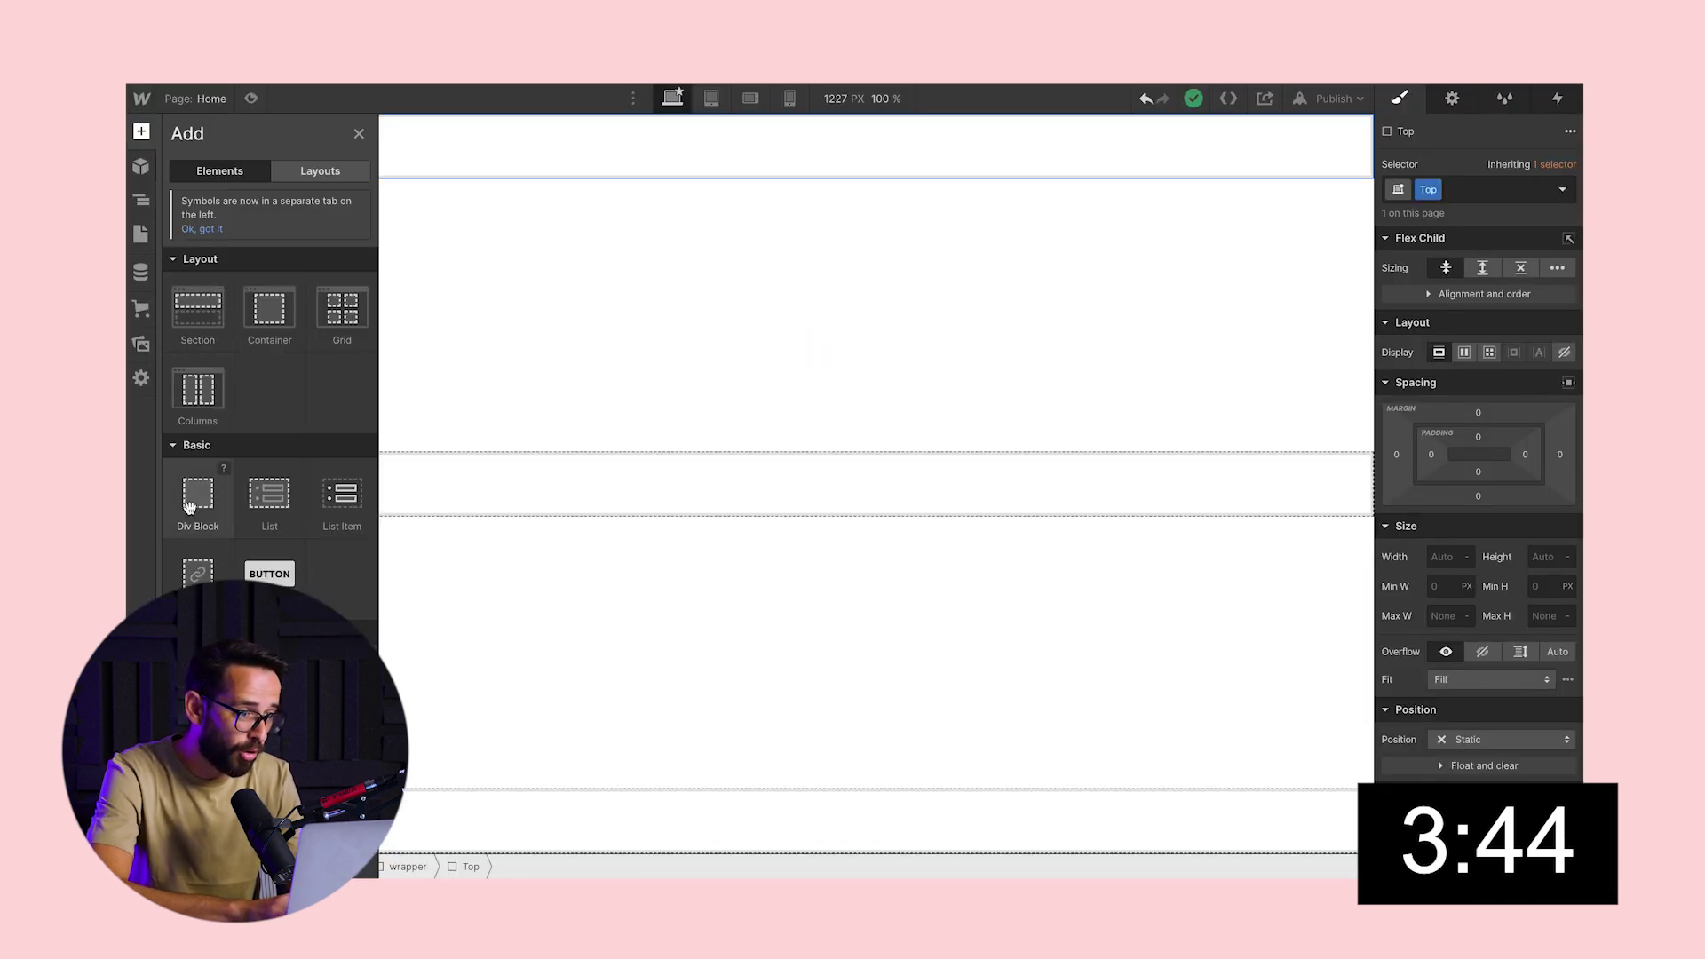
{"action": "left_click_drag", "start_coordinate": [200, 391], "coordinate": [690, 152]}
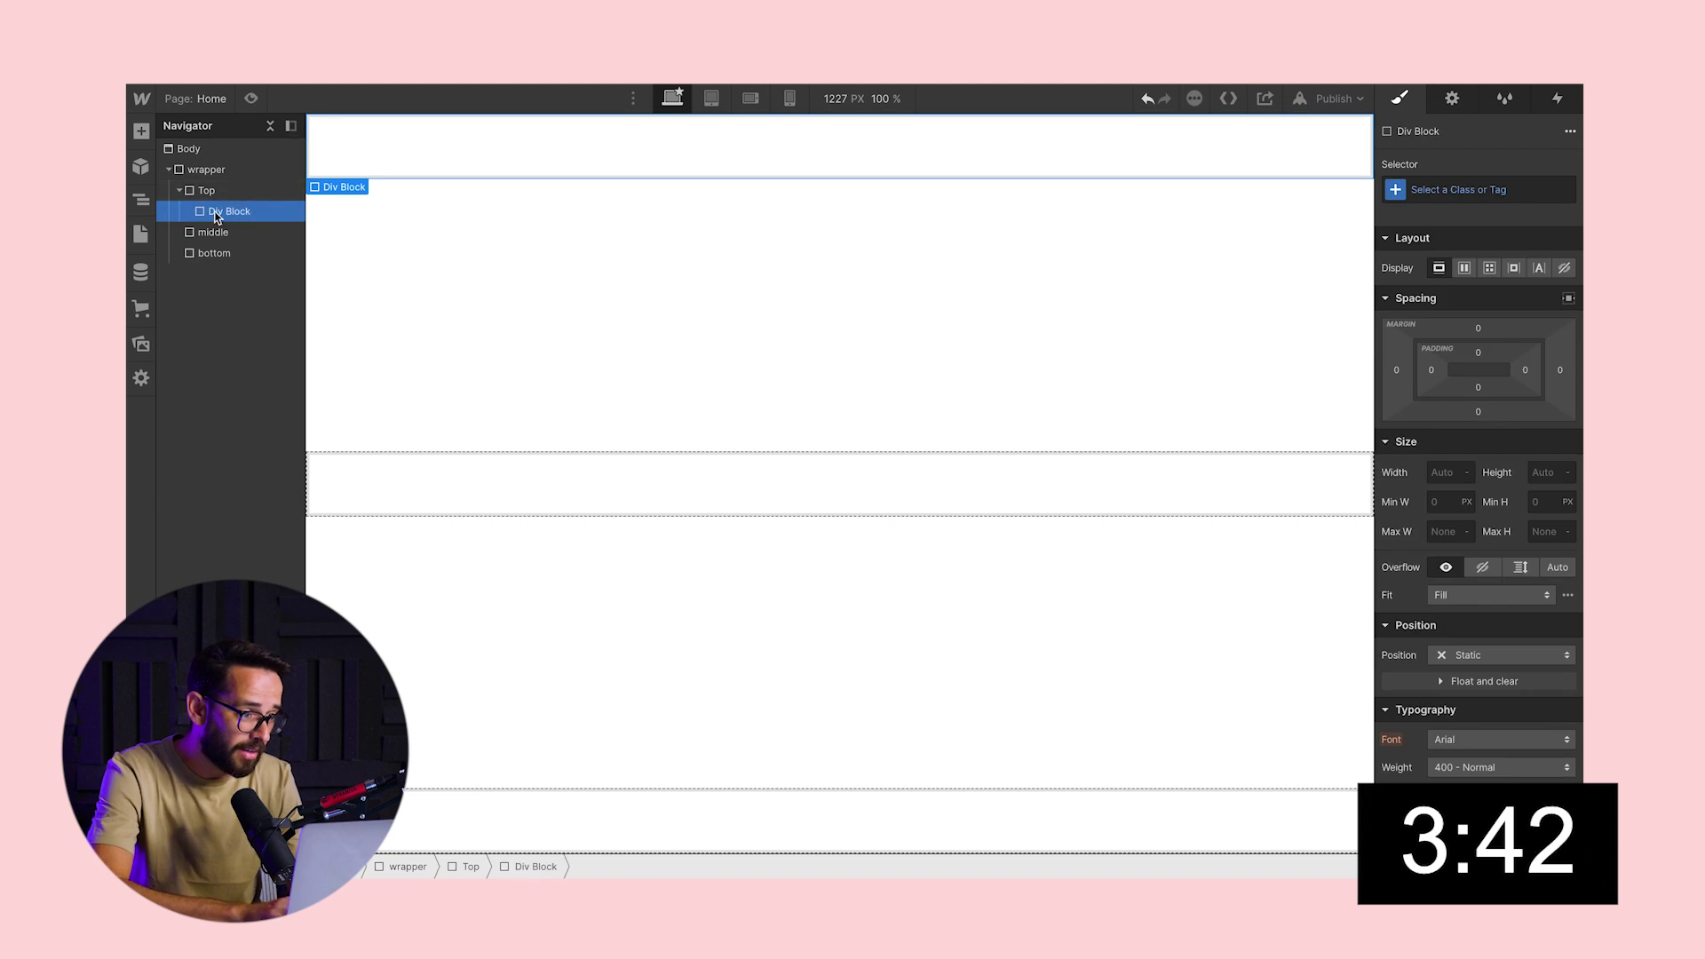
{"action": "left_click", "coordinate": [188, 190]}
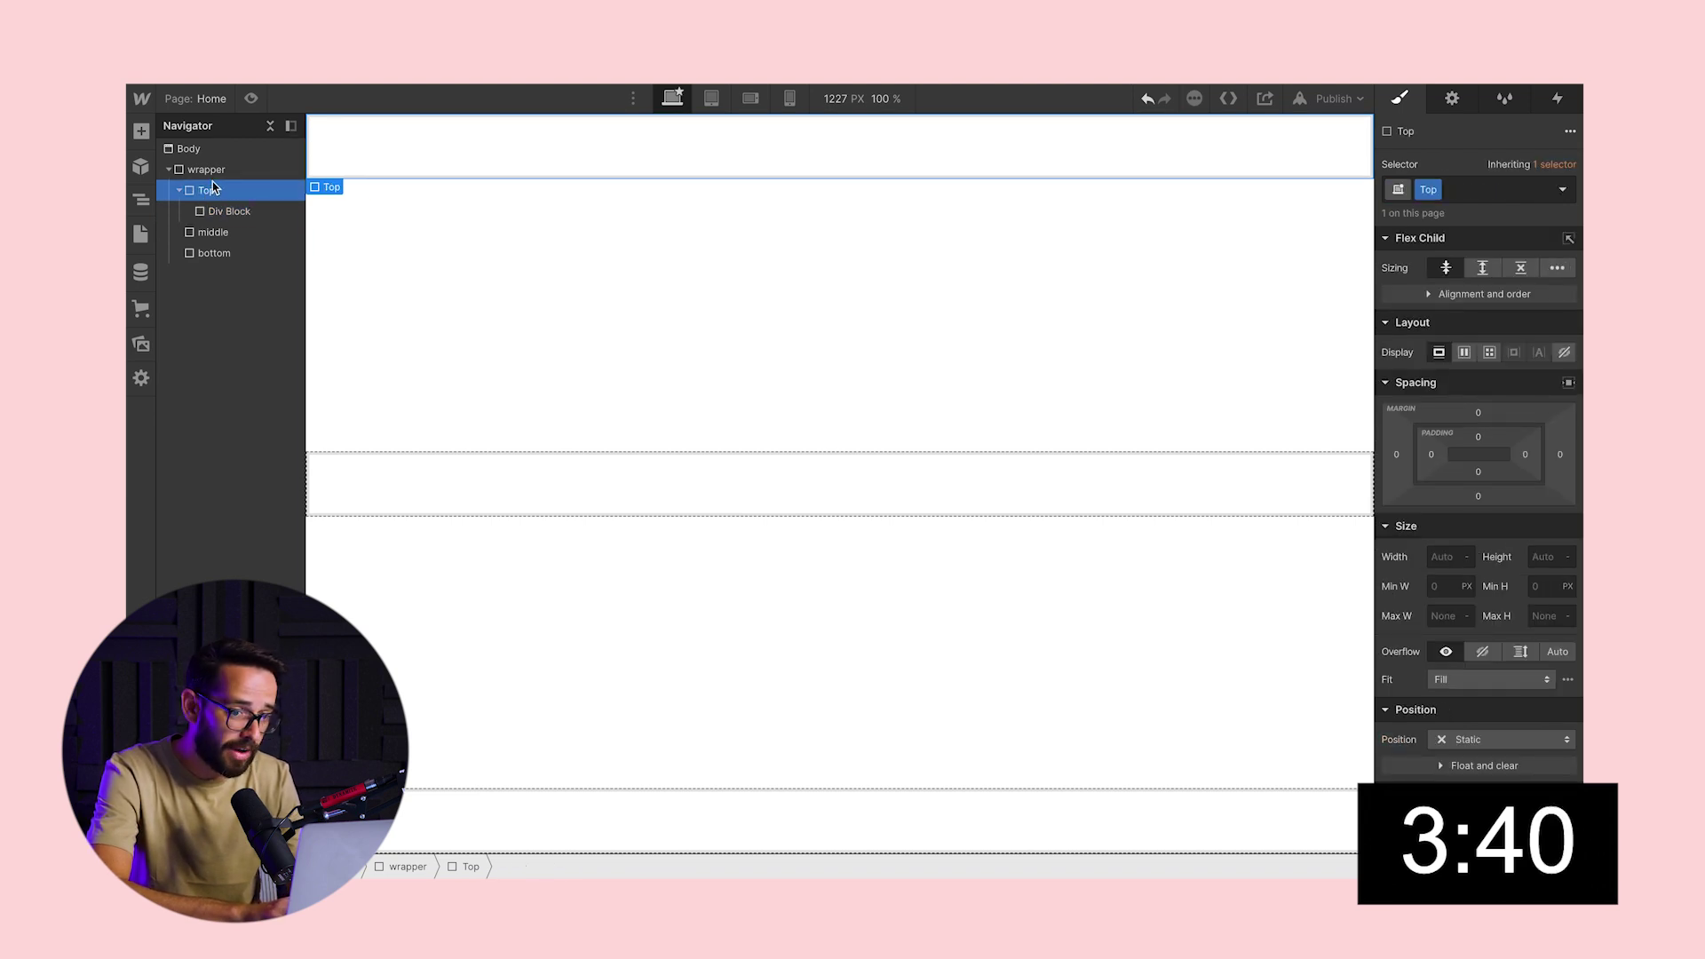
{"action": "left_click", "coordinate": [1463, 353]}
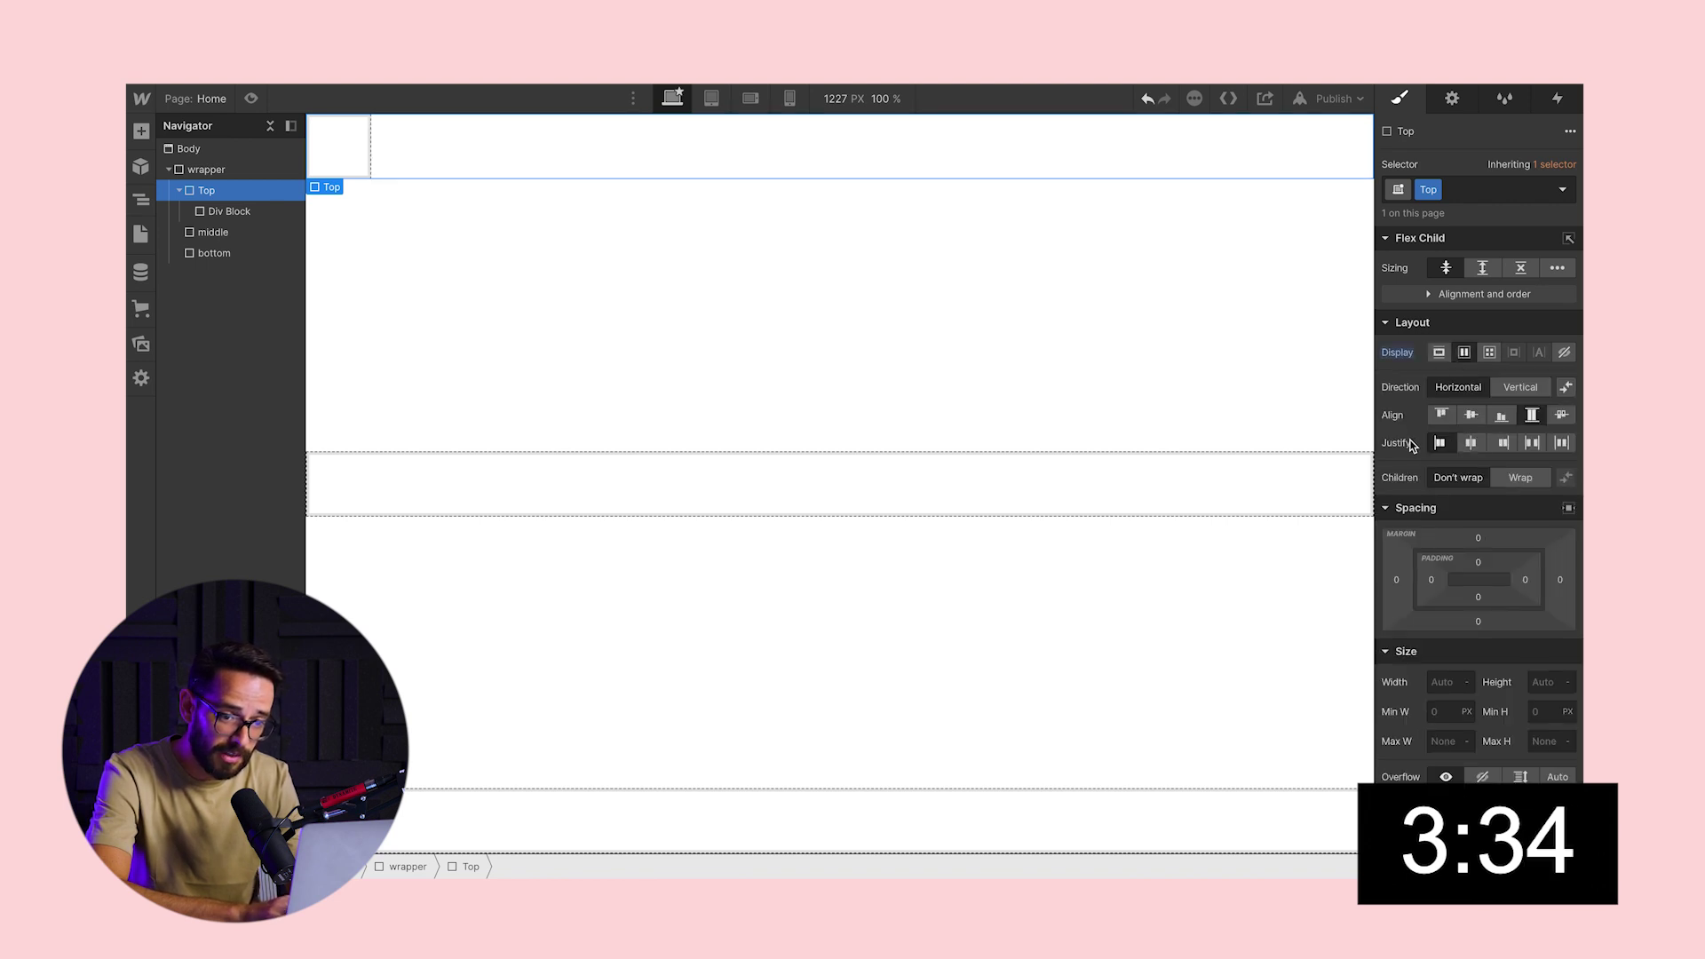
{"action": "left_click", "coordinate": [1503, 442]}
- Start the class name 'top-nav-wrap' on the Div Block inside Top
{"action": "left_click", "coordinate": [1348, 156]}
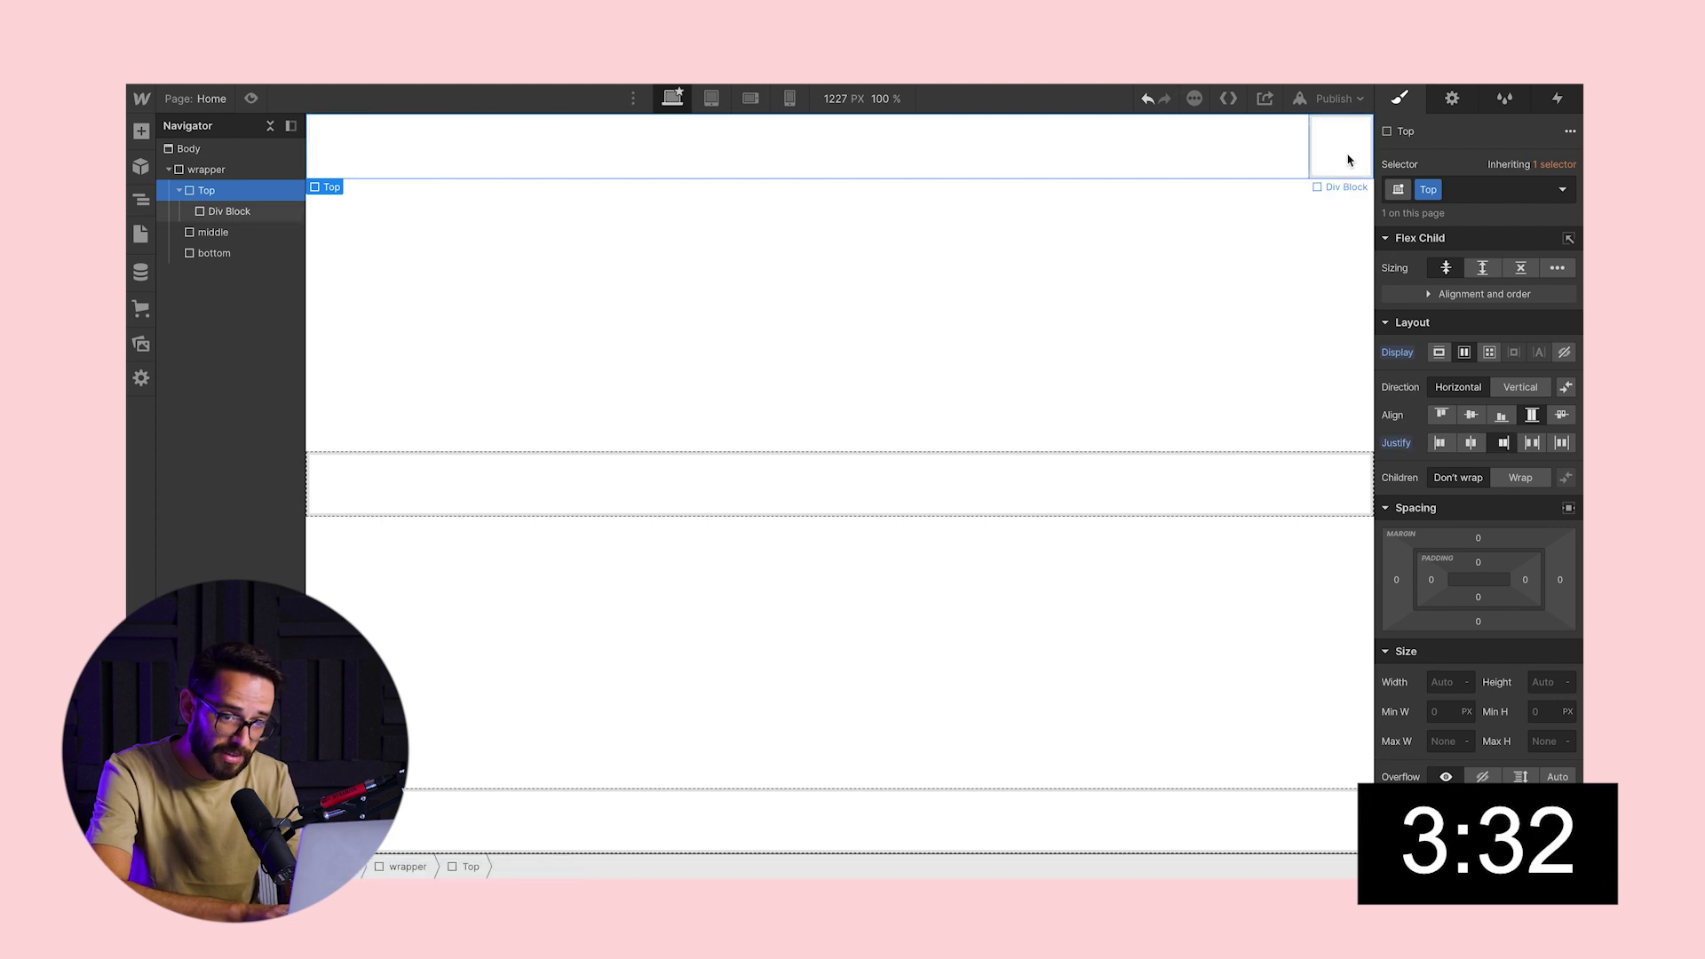
{"action": "left_click", "coordinate": [1400, 179]}
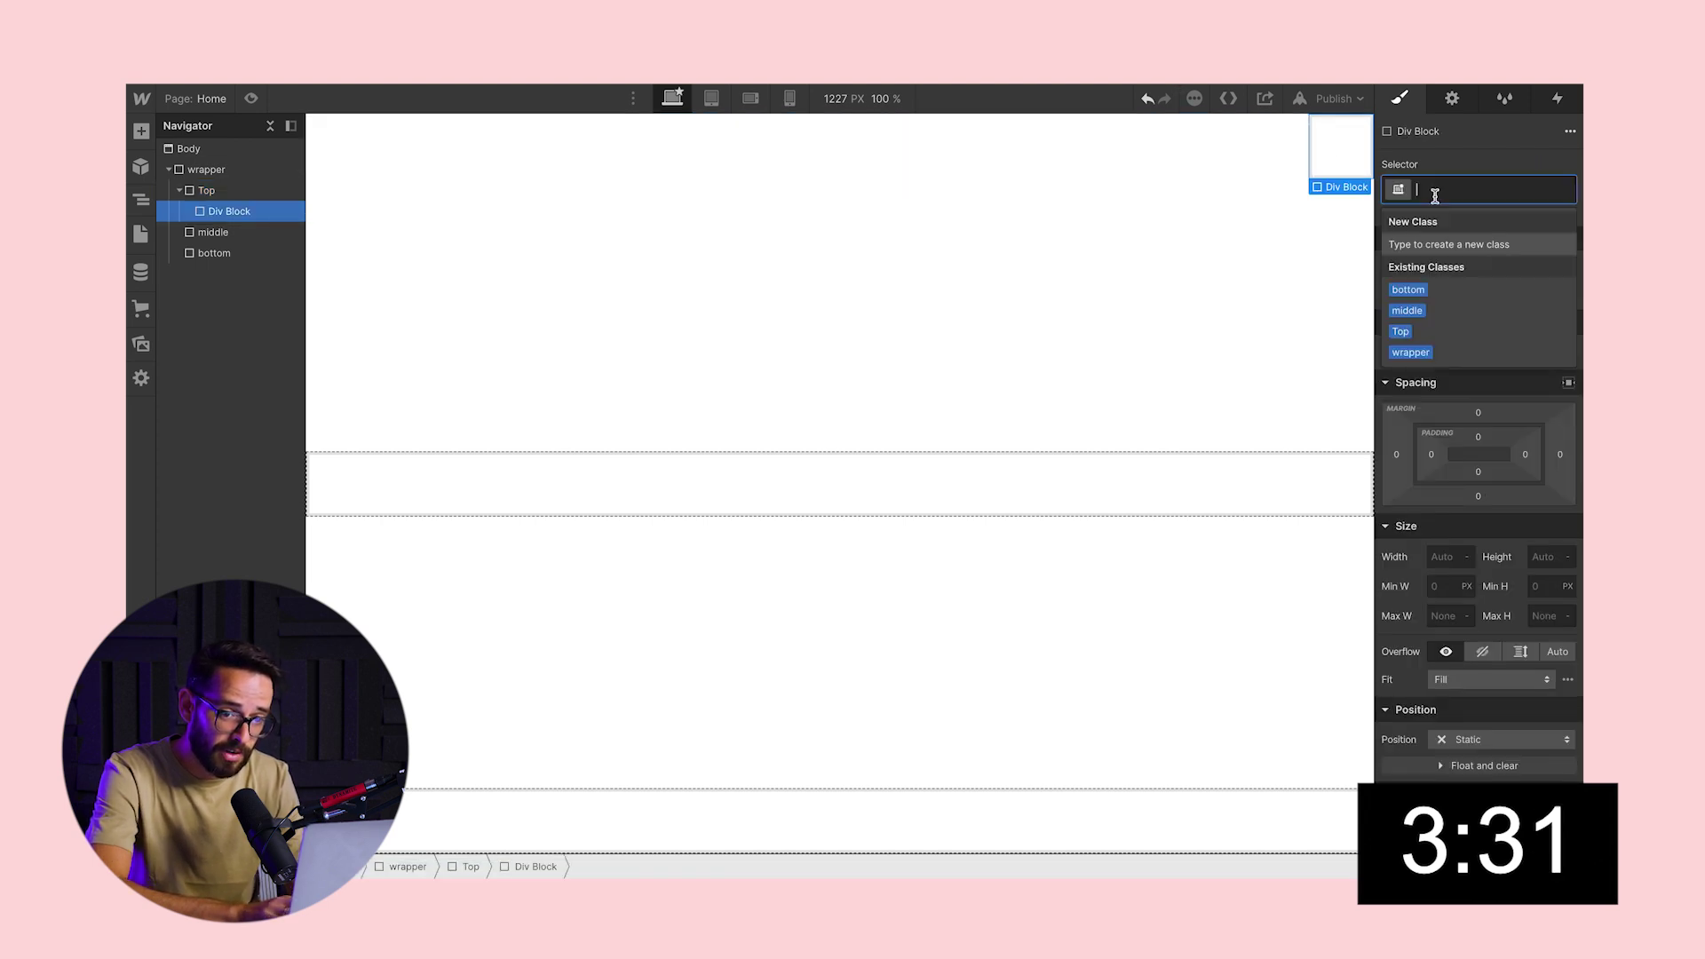
{"action": "type", "text": "top-"}
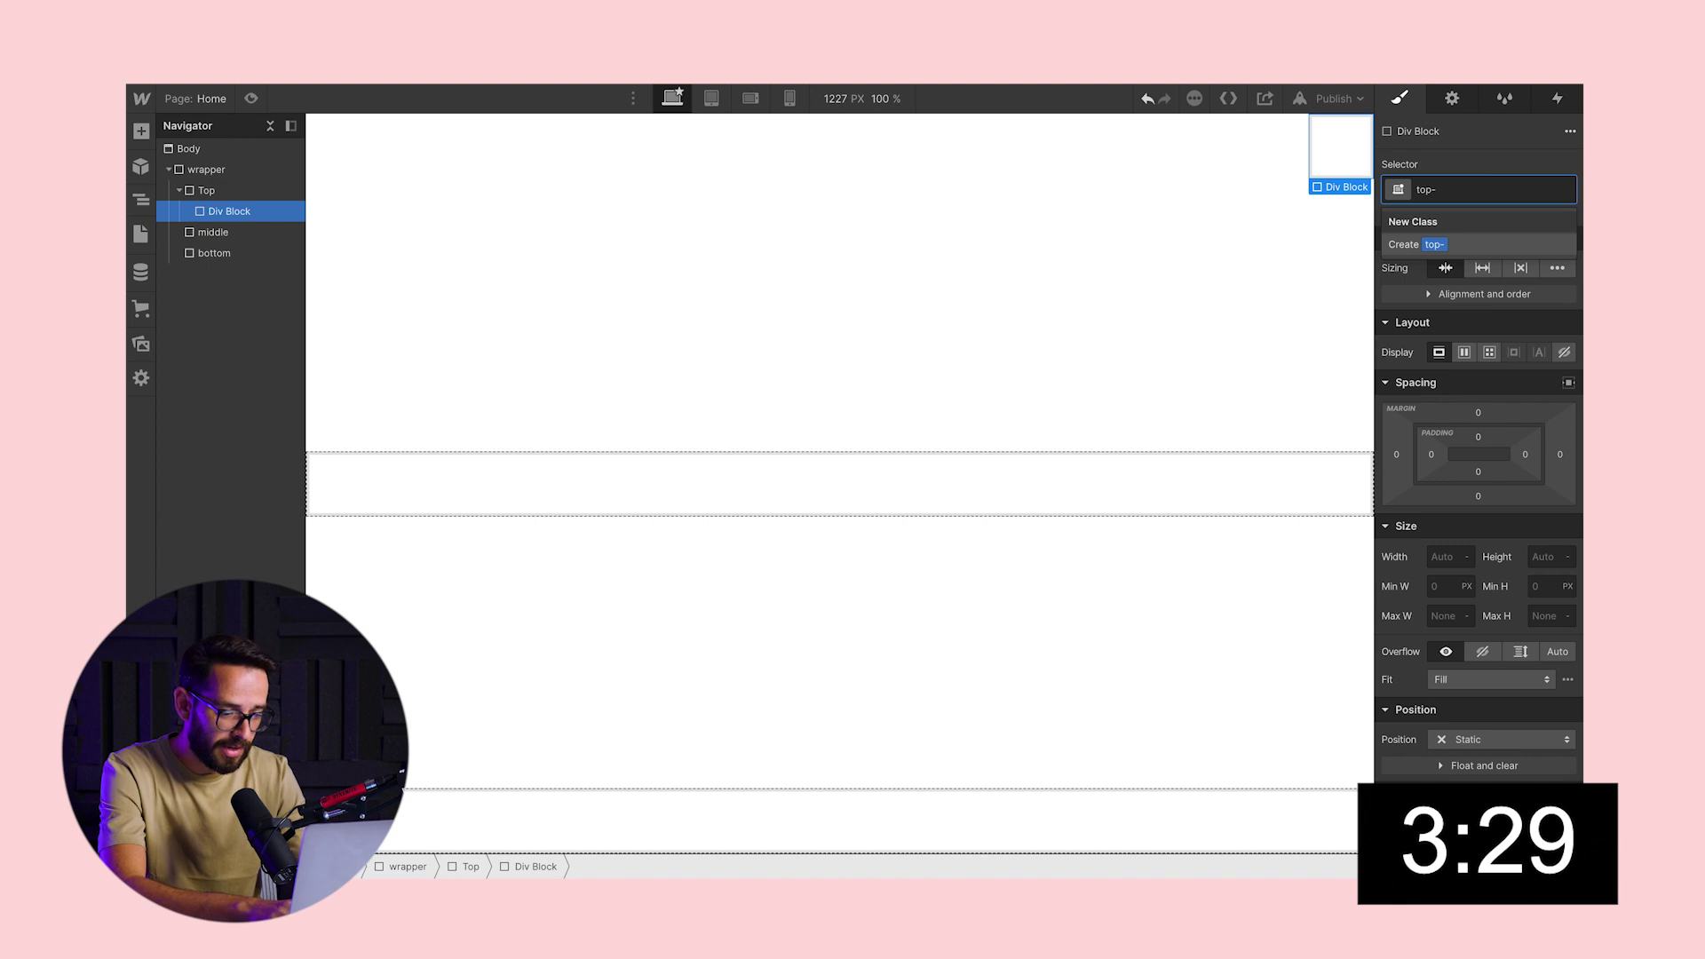
{"action": "type", "text": "nav-wr"}
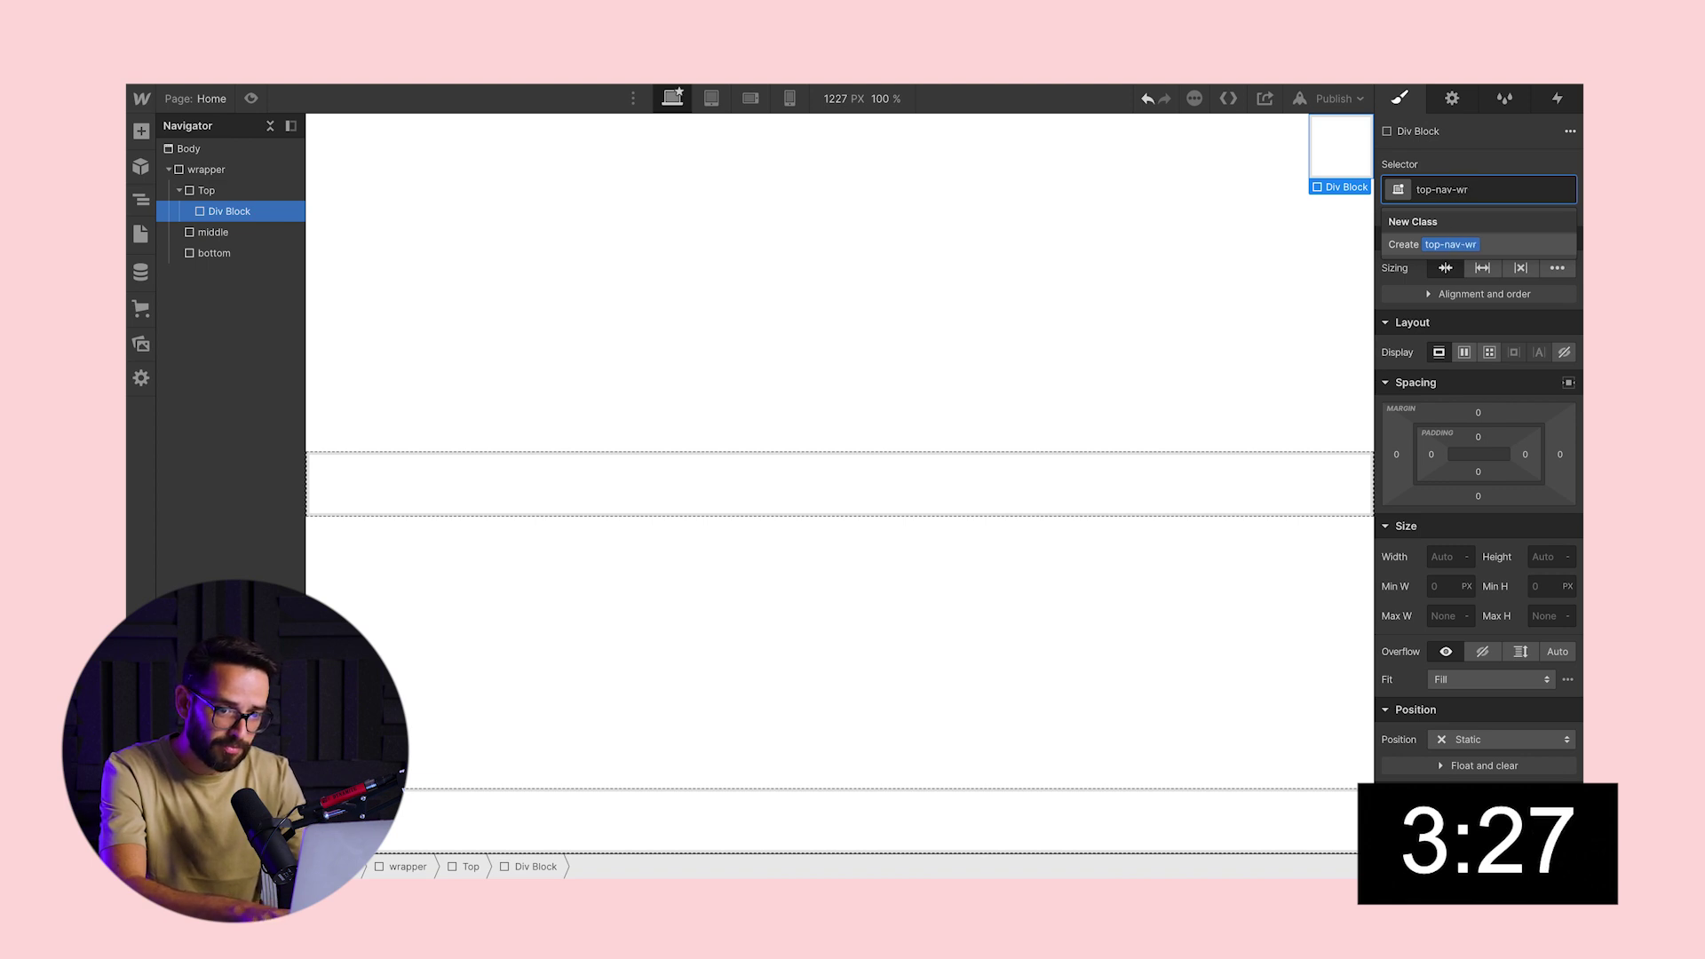
{"action": "type", "text": "apper"}
- Apply the 'top-nav-wrapper' class to the Div Block and return from the Google reference
{"action": "key", "text": "Return"}
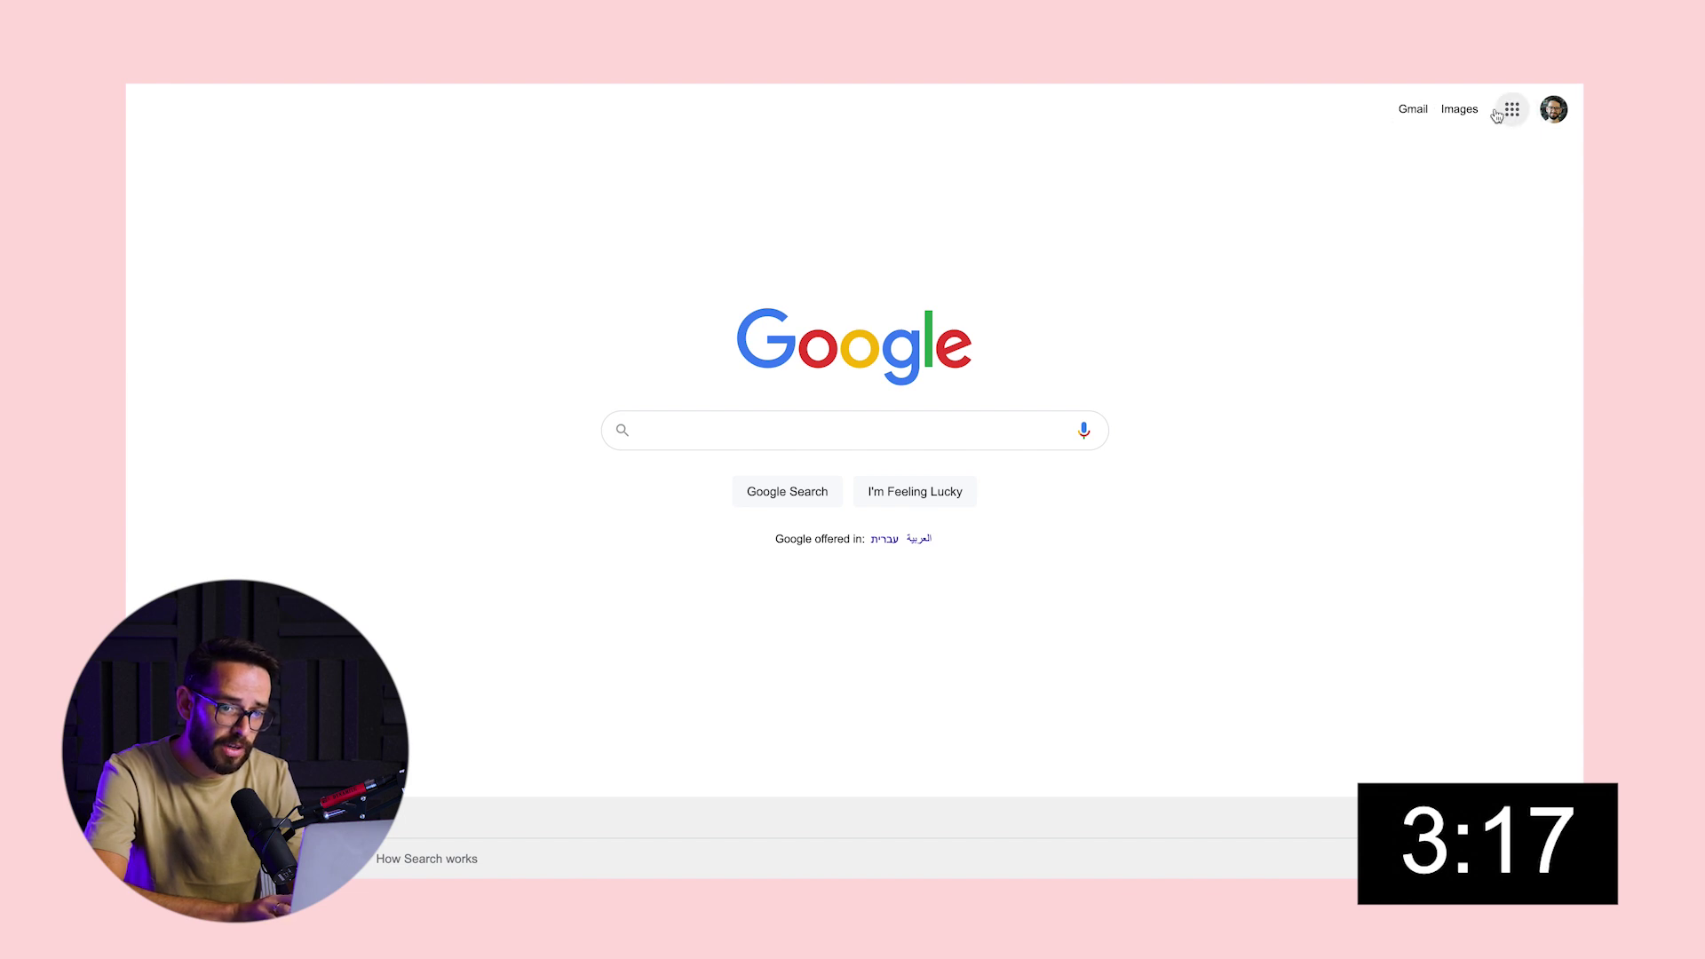
{"action": "key", "text": "ctrl+Tab"}
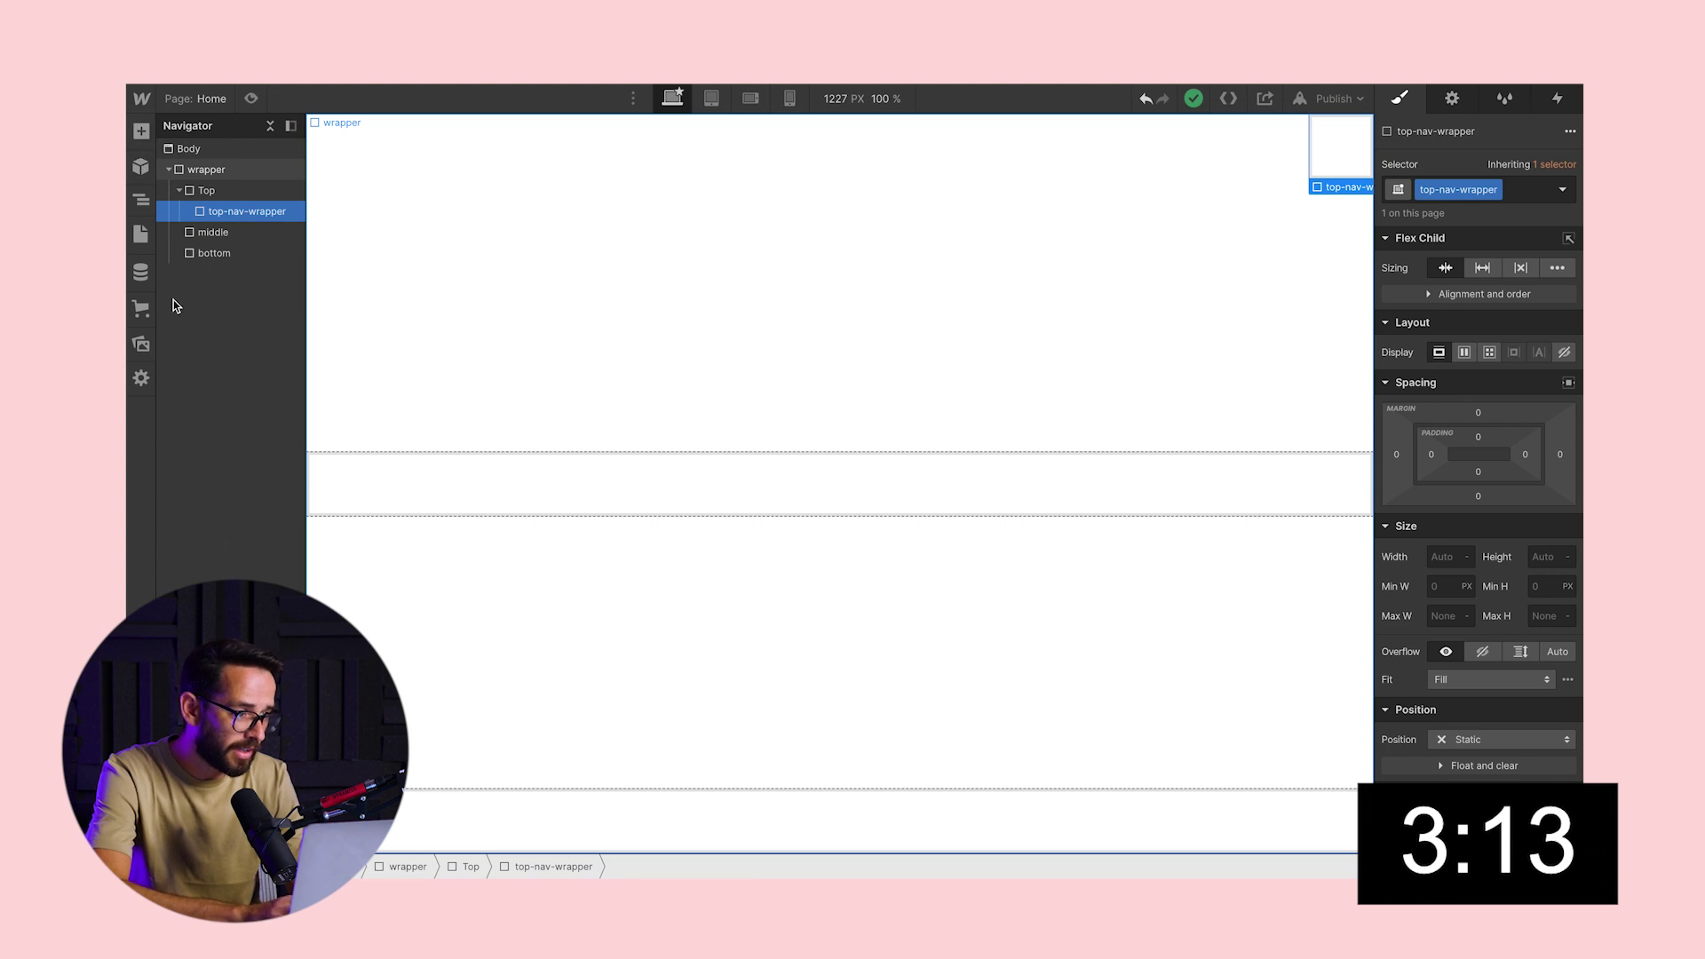
- Add a Text Link inside top-nav-wrapper and duplicate it
{"action": "key", "text": "a"}
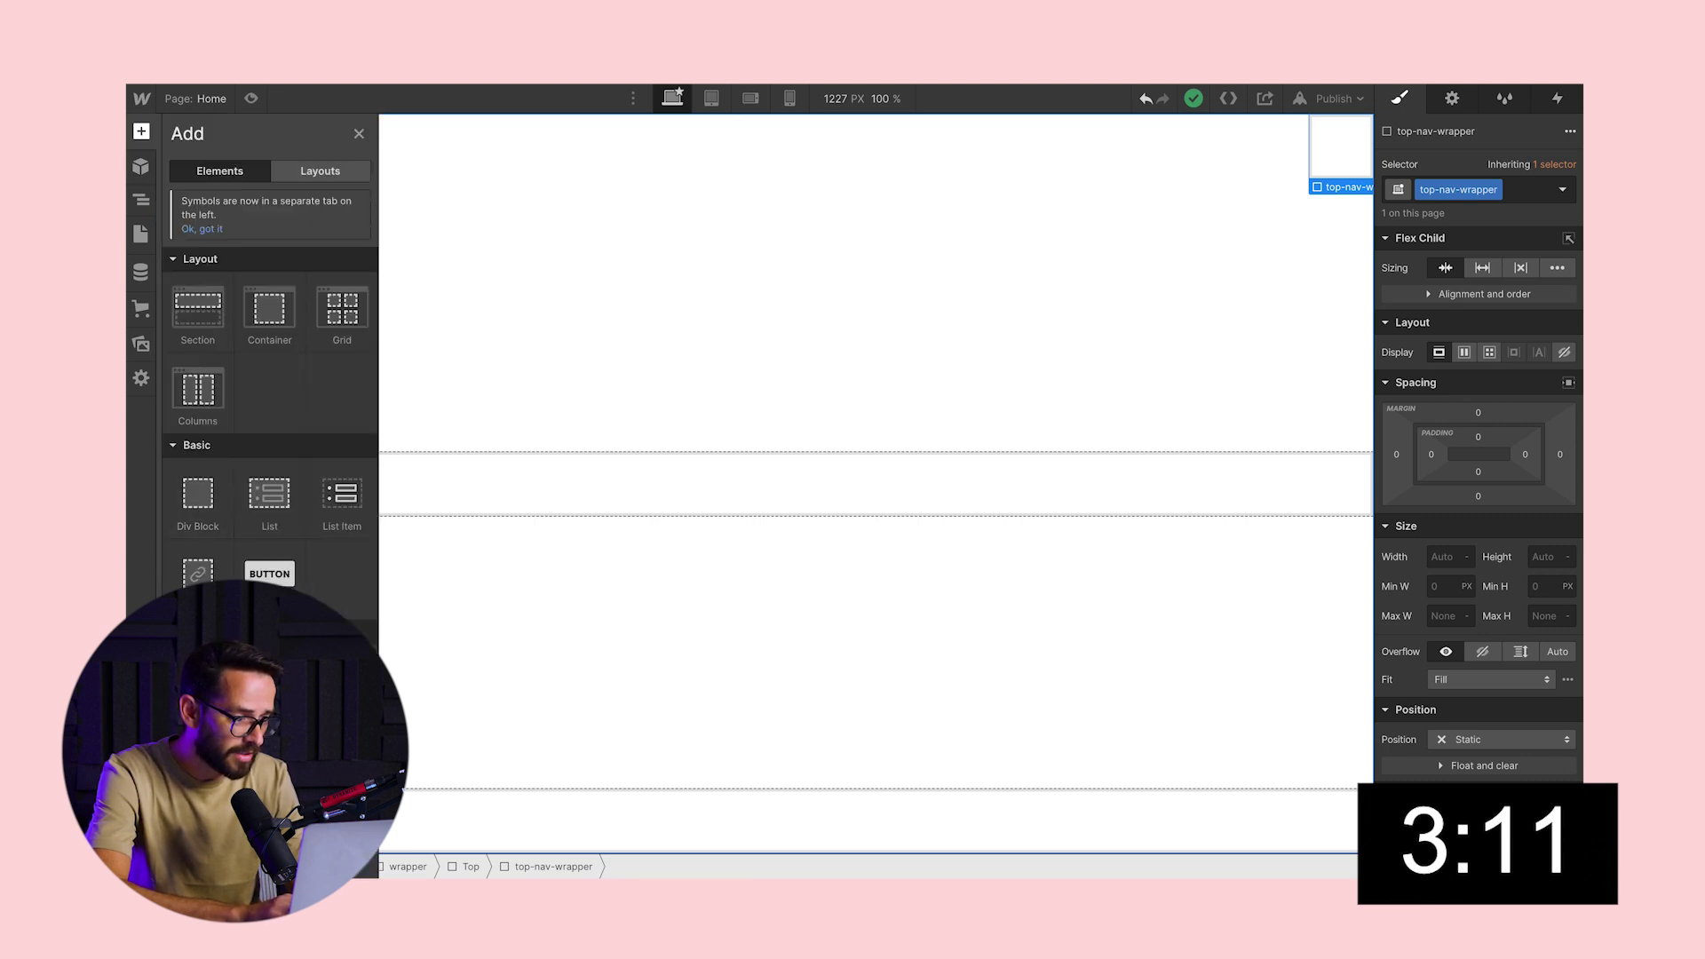
{"action": "left_click_drag", "start_coordinate": [341, 680], "coordinate": [1336, 156]}
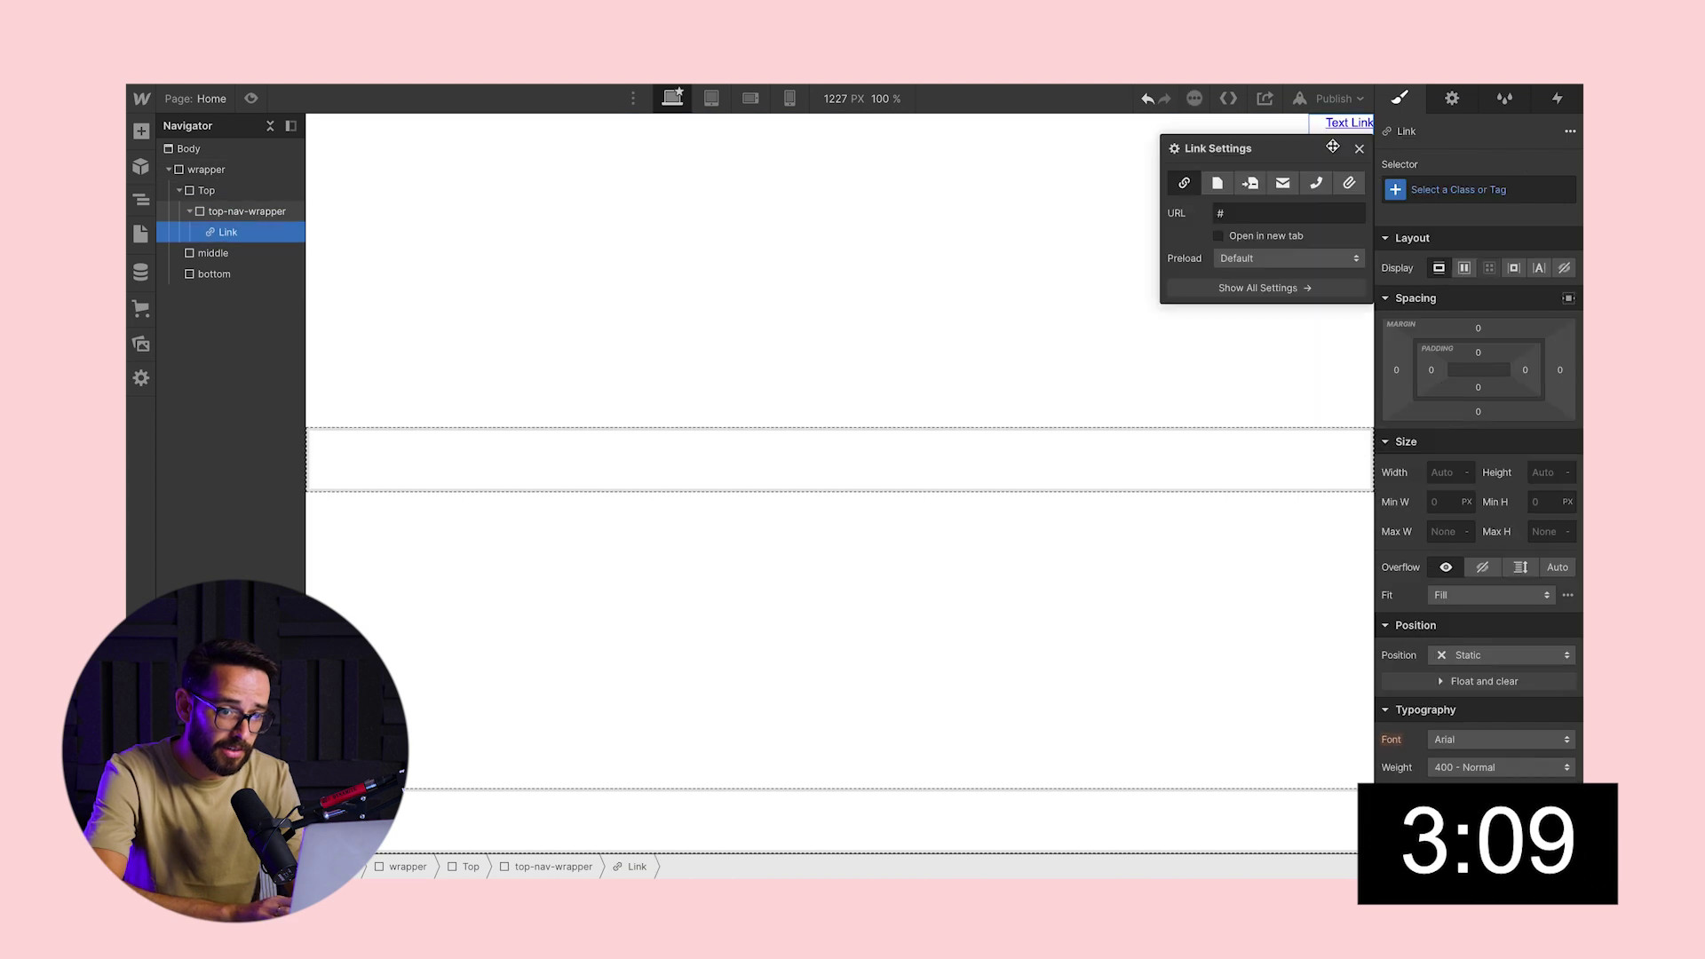
{"action": "left_click", "coordinate": [1357, 153]}
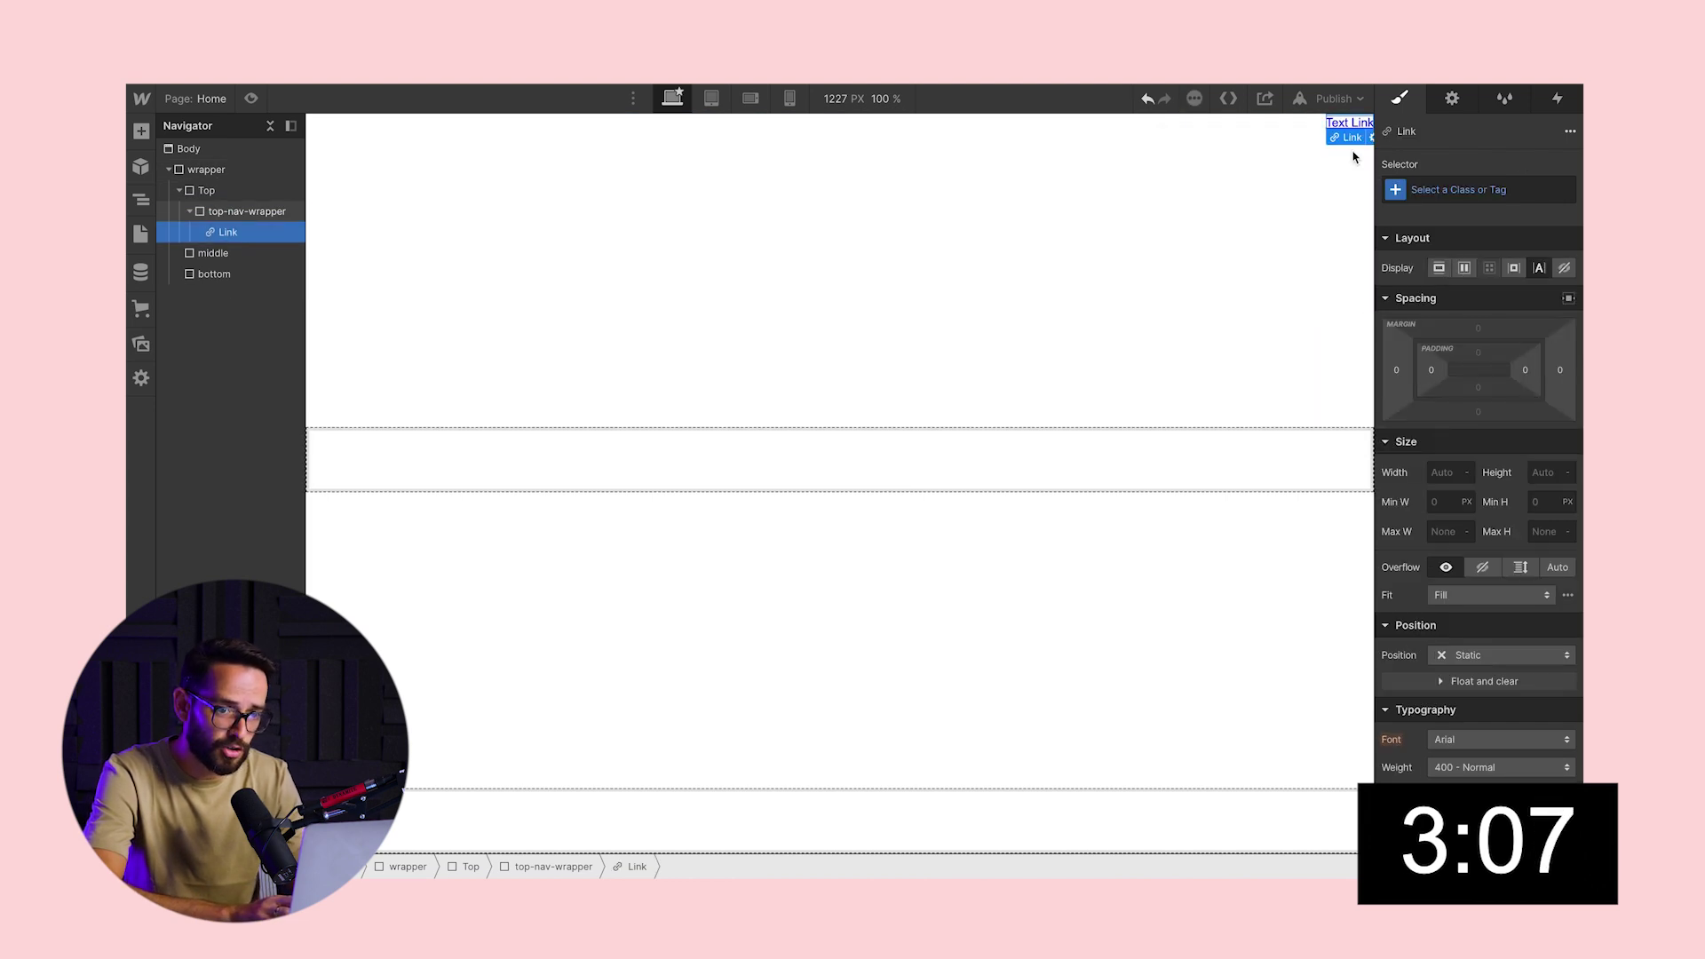
{"action": "key", "text": "ctrl+v"}
- Add images from Assets showing the profile photo and the Dots.svg icon
{"action": "left_click", "coordinate": [140, 133]}
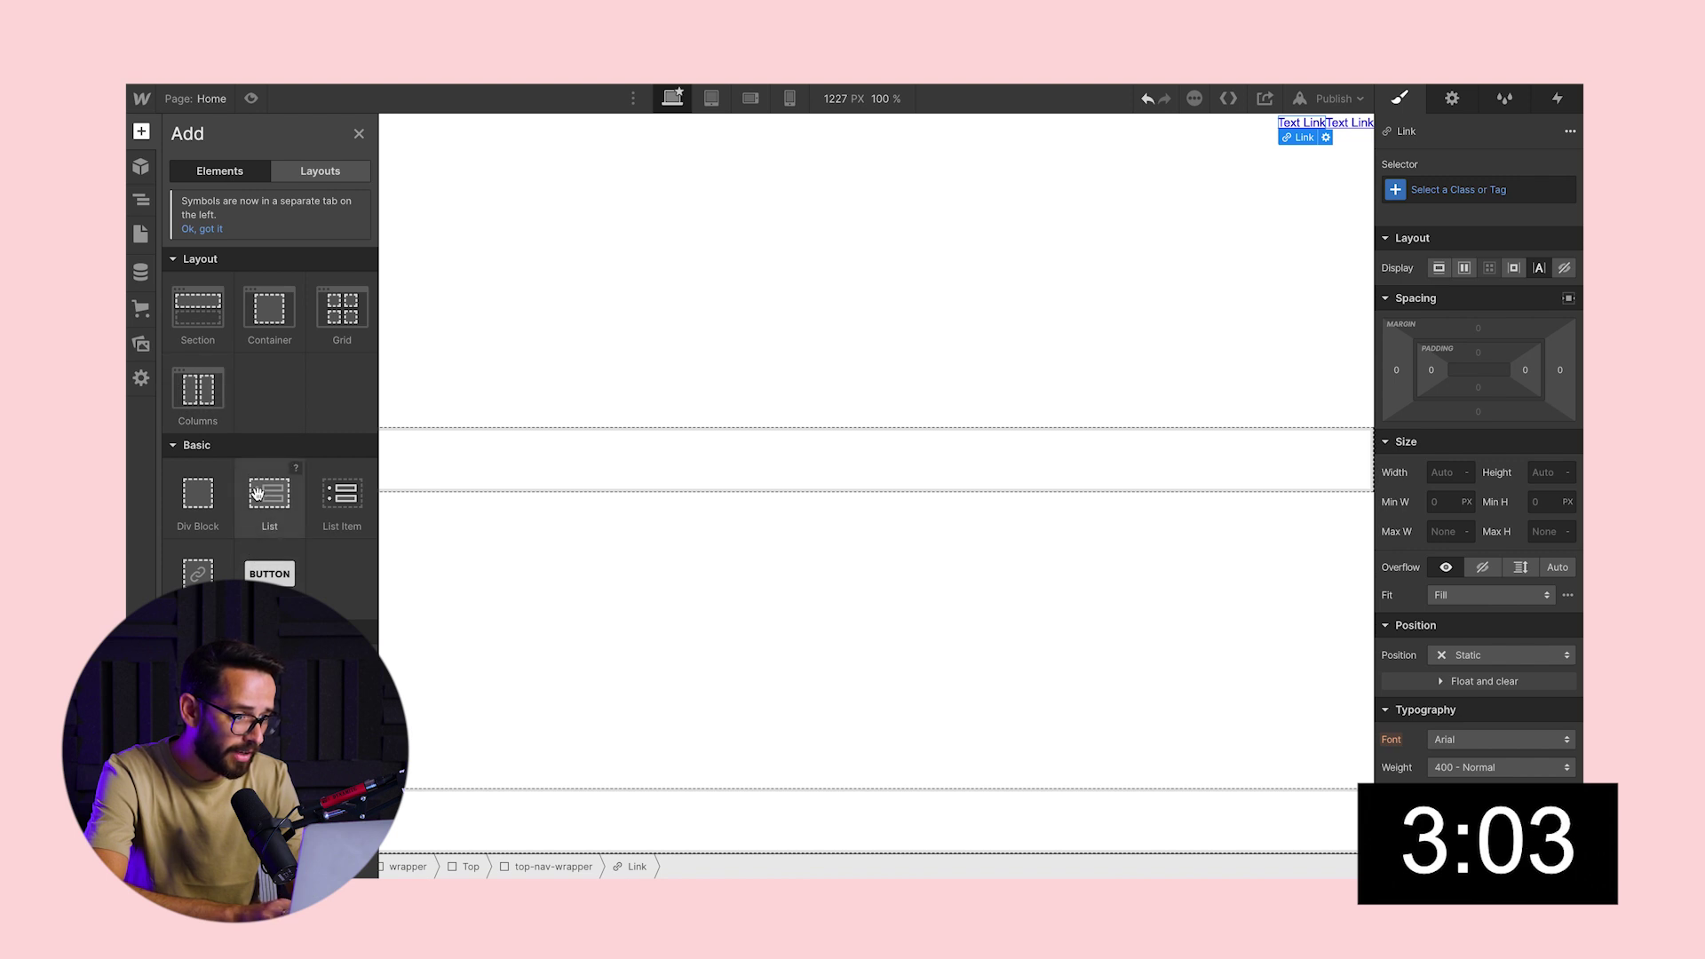
{"action": "scroll", "coordinate": [255, 493], "scroll_direction": "down", "scroll_amount": 10}
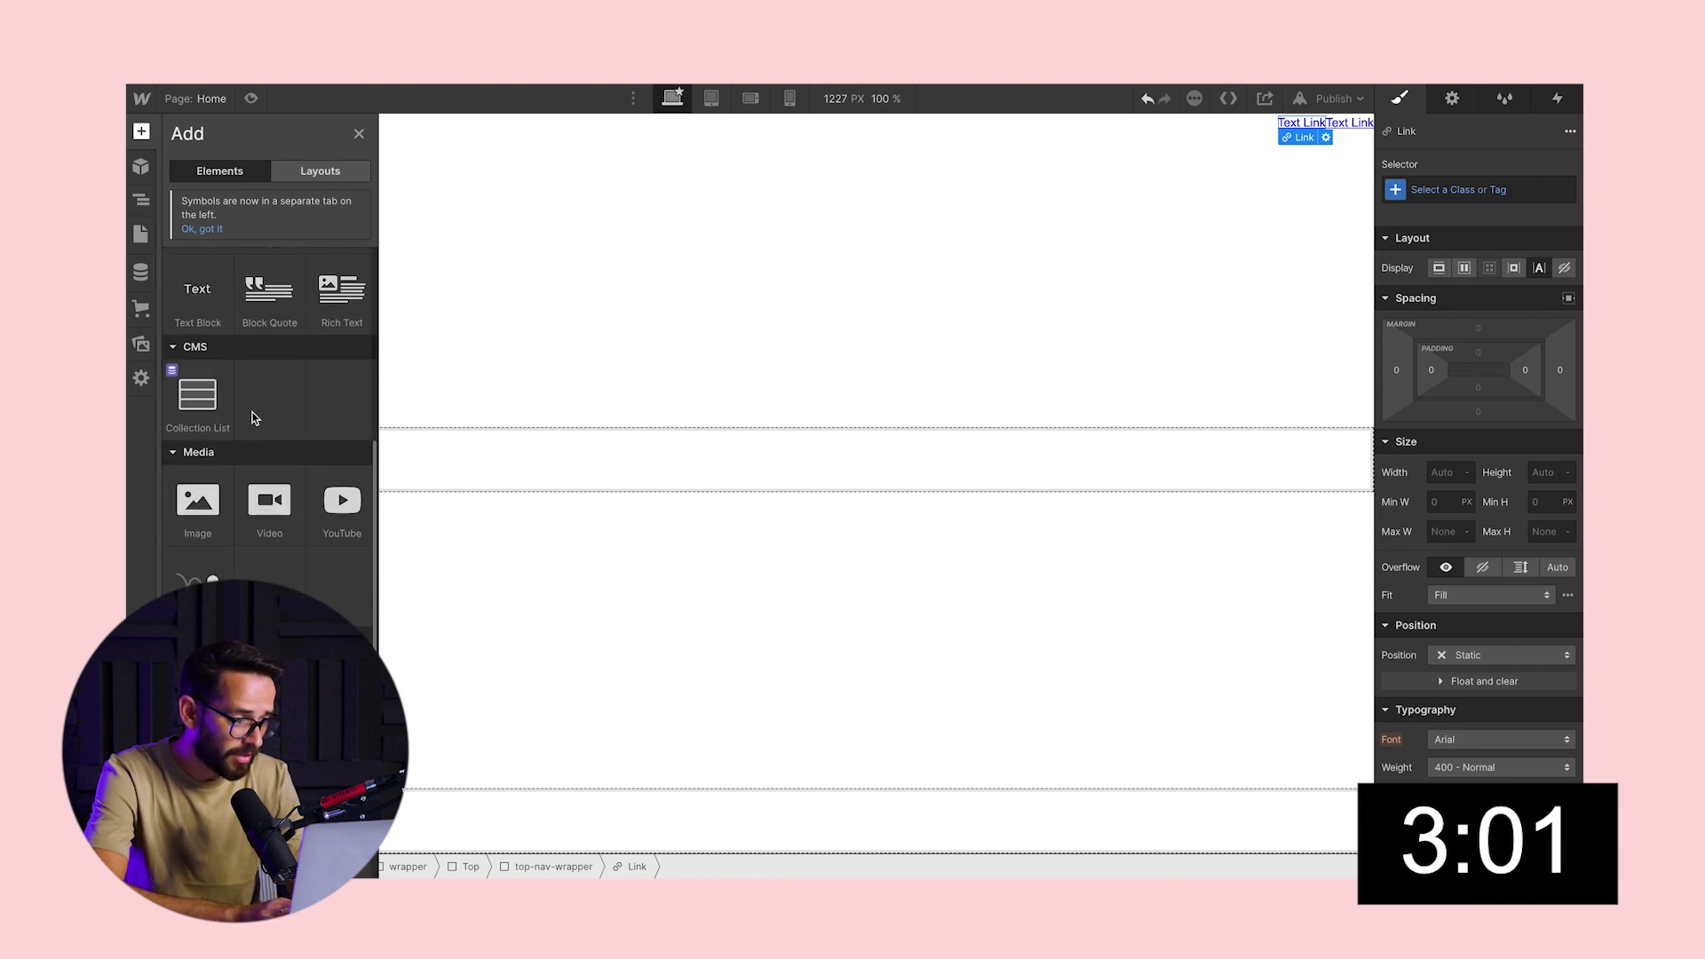
{"action": "scroll", "coordinate": [255, 417], "scroll_direction": "up", "scroll_amount": 5}
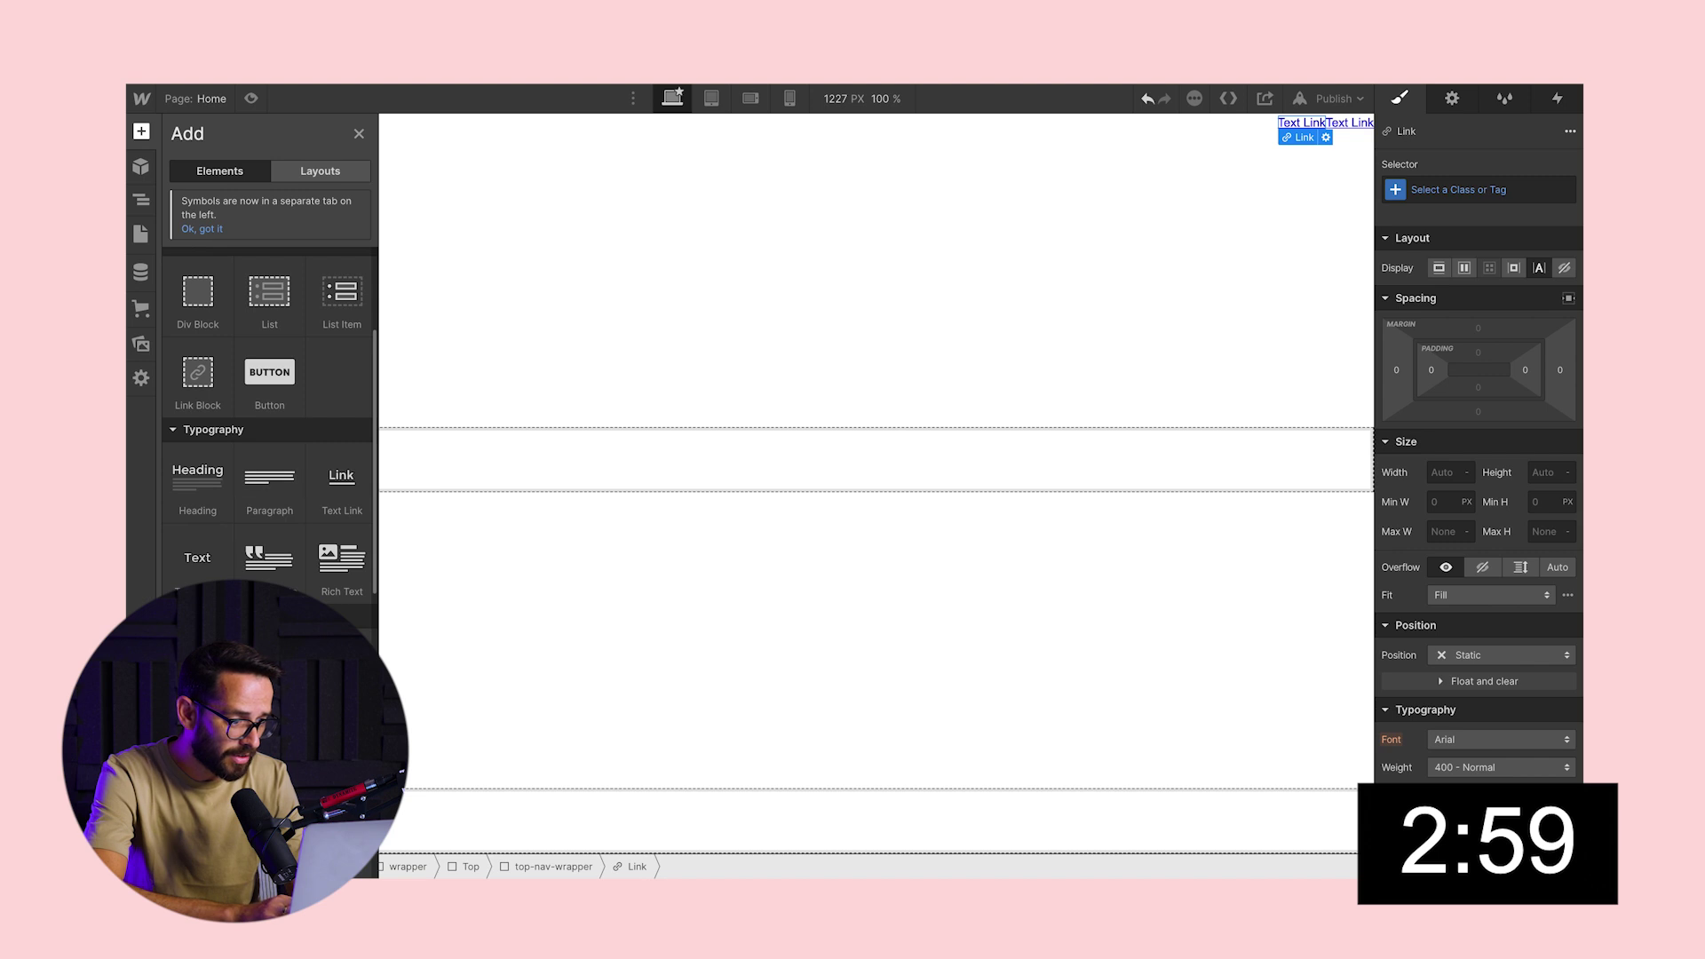
{"action": "left_click_drag", "start_coordinate": [266, 569], "coordinate": [1351, 124]}
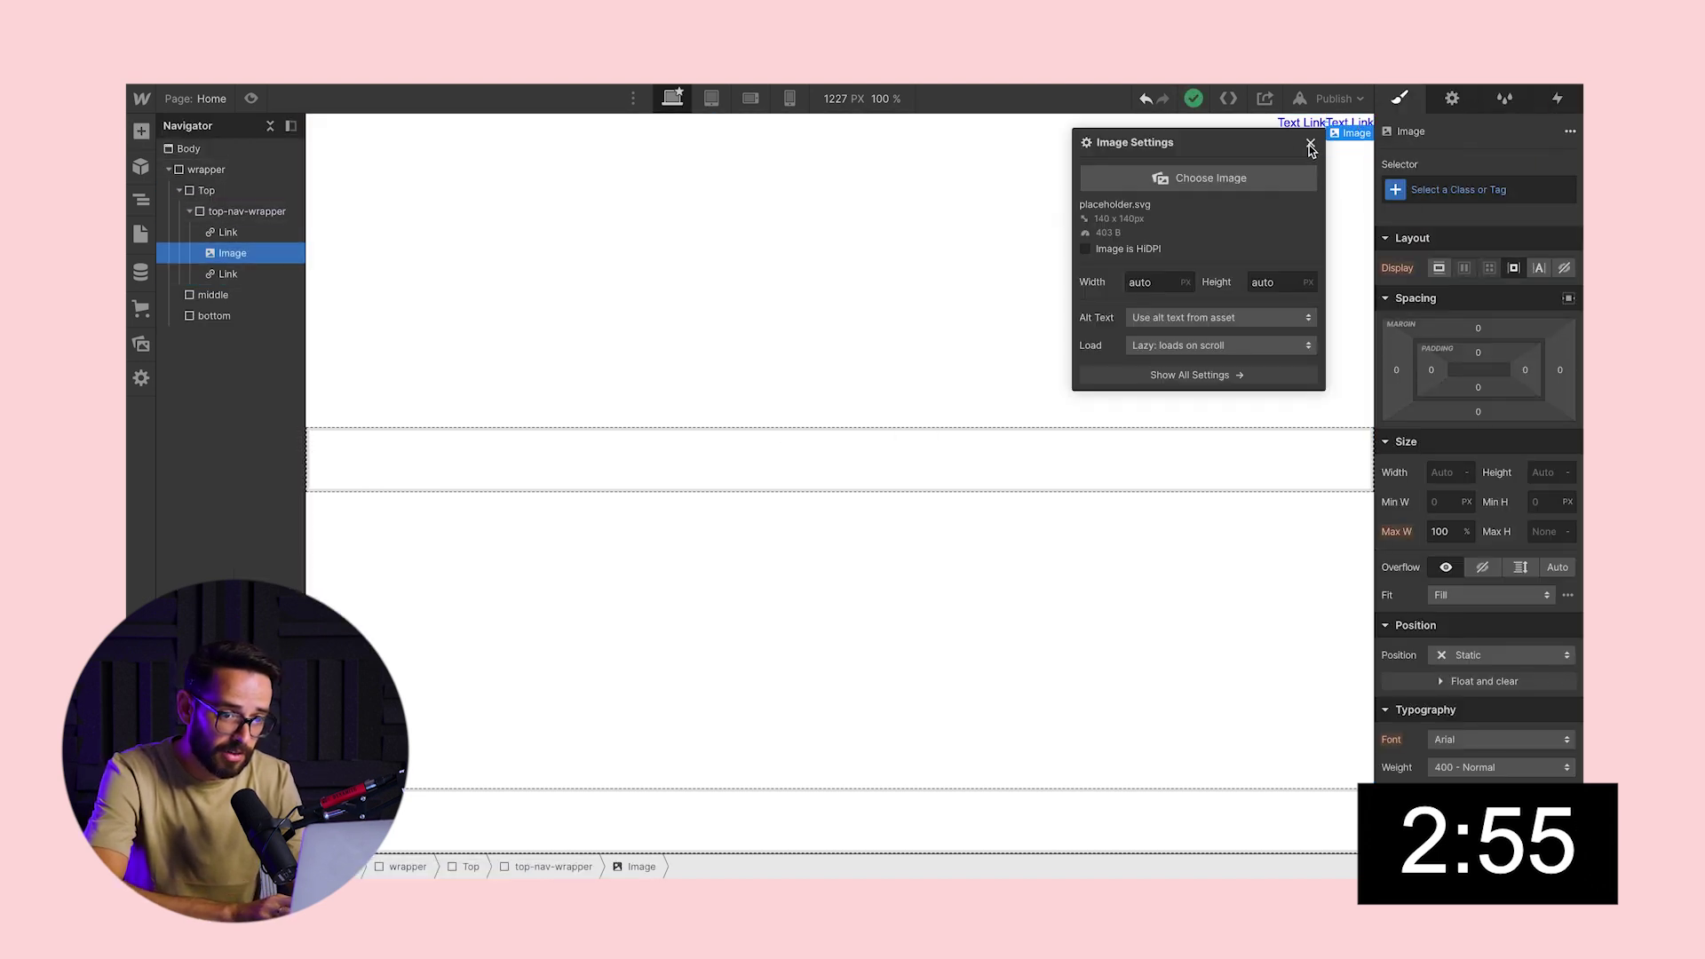
{"action": "left_click", "coordinate": [1310, 145]}
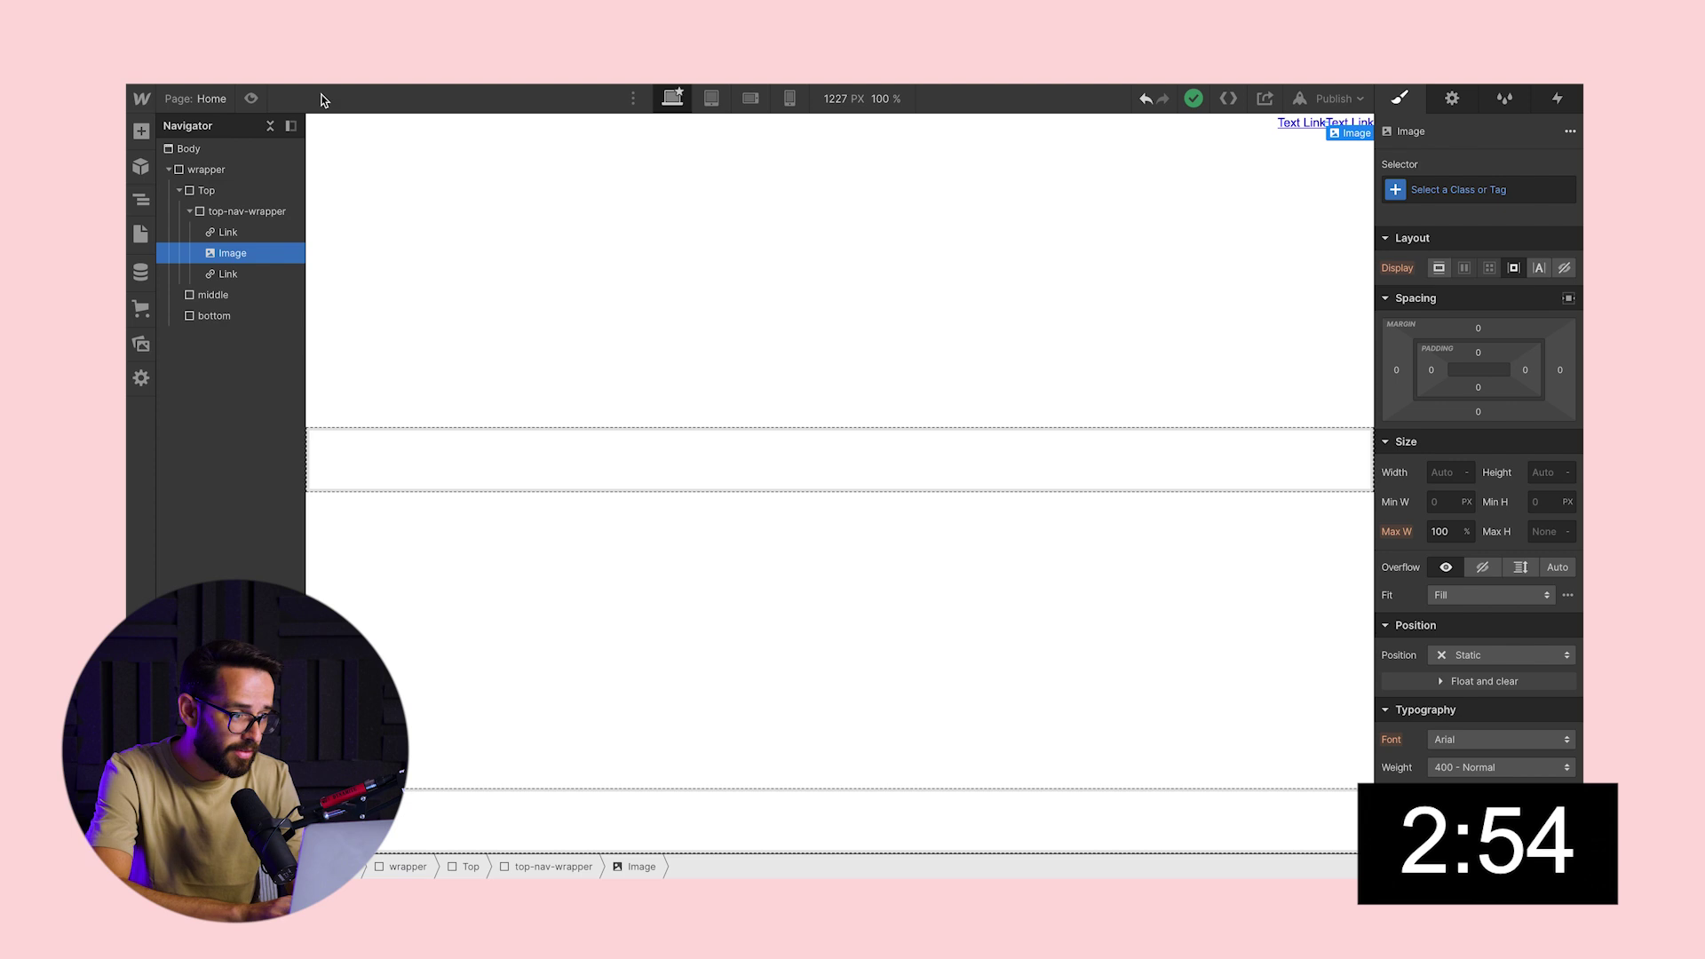
{"action": "left_click", "coordinate": [141, 344]}
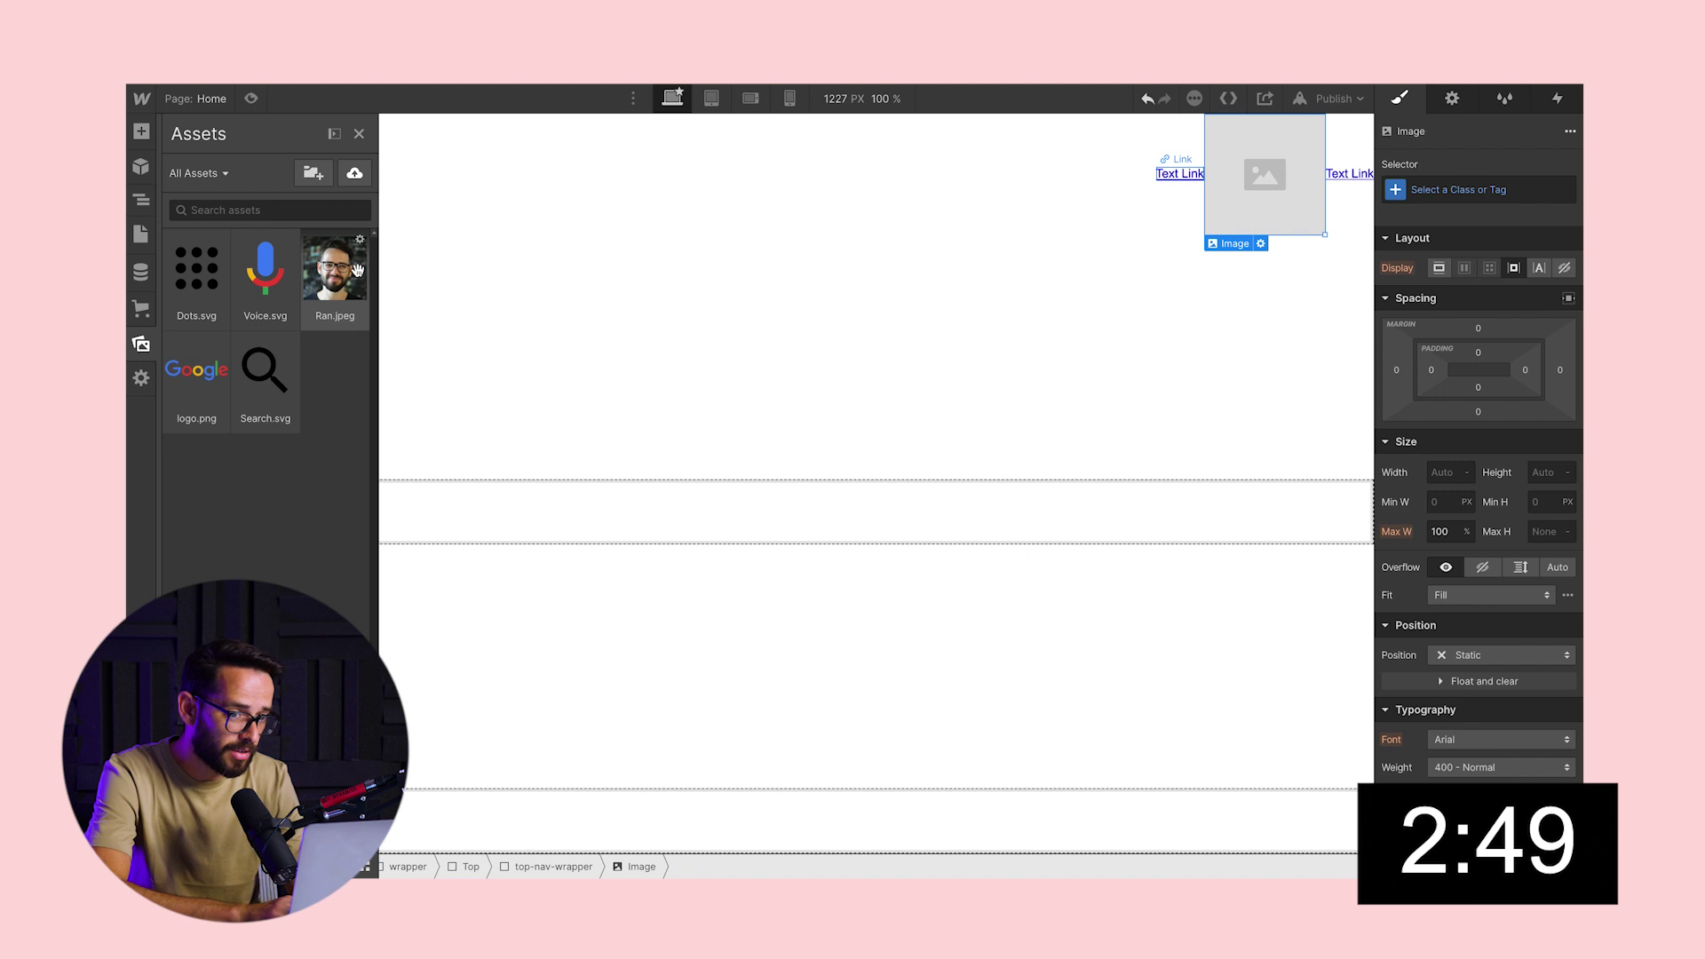
{"action": "left_click_drag", "start_coordinate": [358, 270], "coordinate": [1219, 144]}
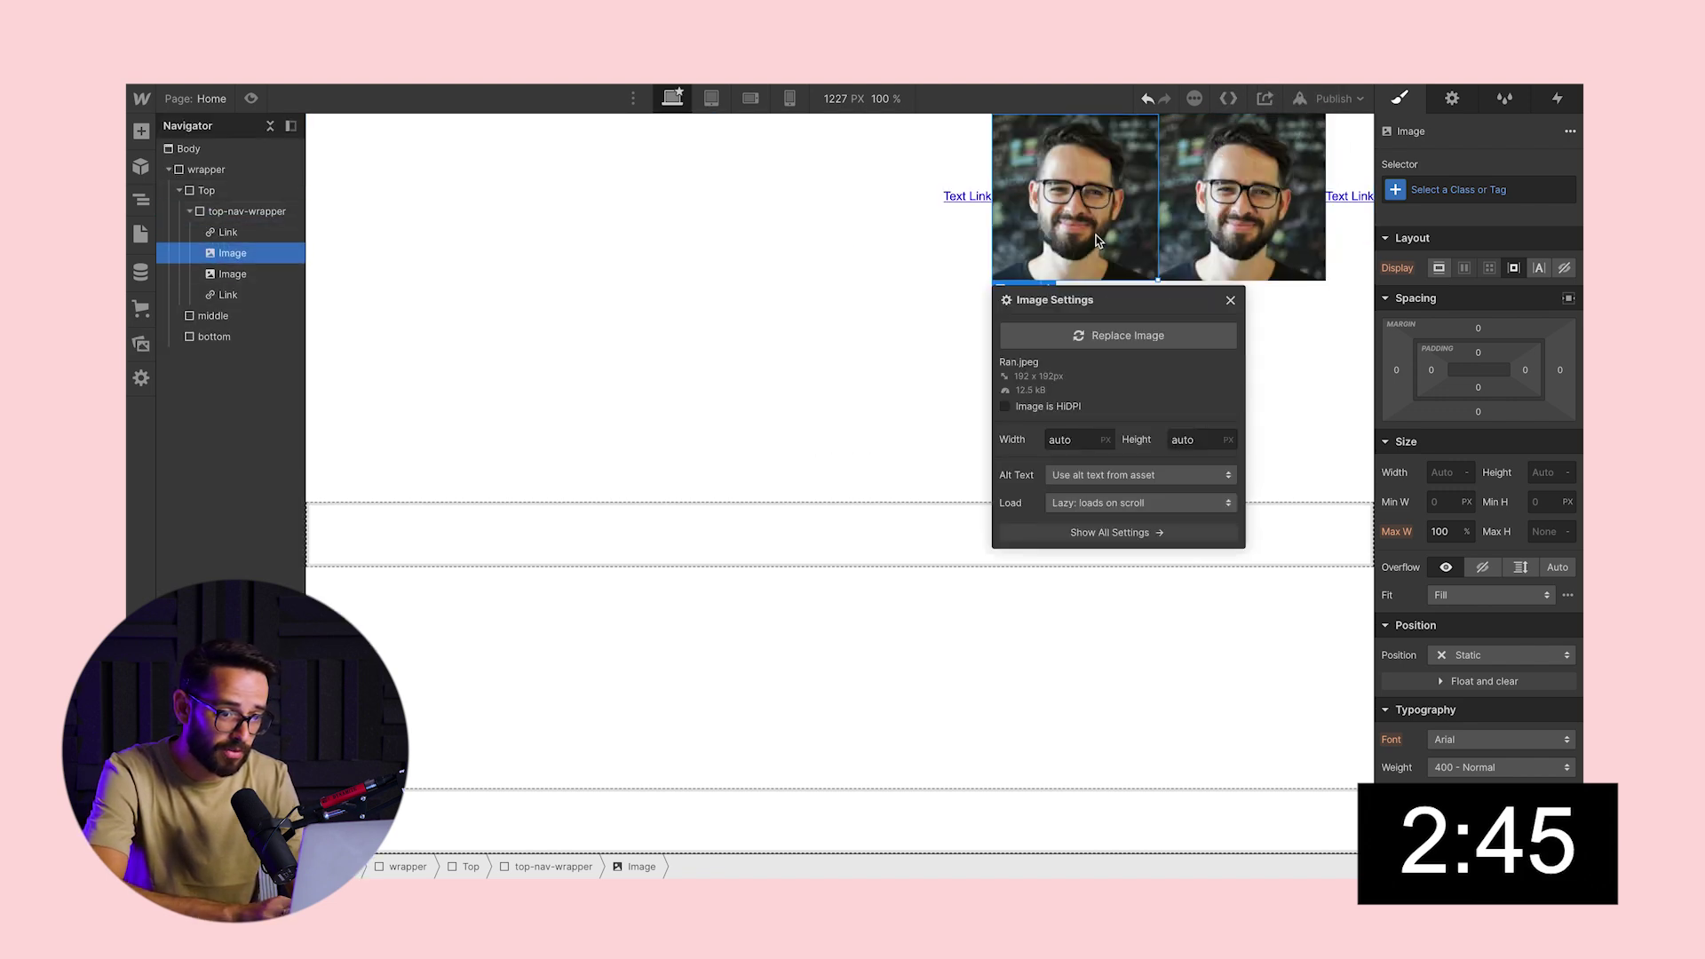
{"action": "left_click", "coordinate": [1101, 335]}
{"action": "left_click", "coordinate": [178, 276]}
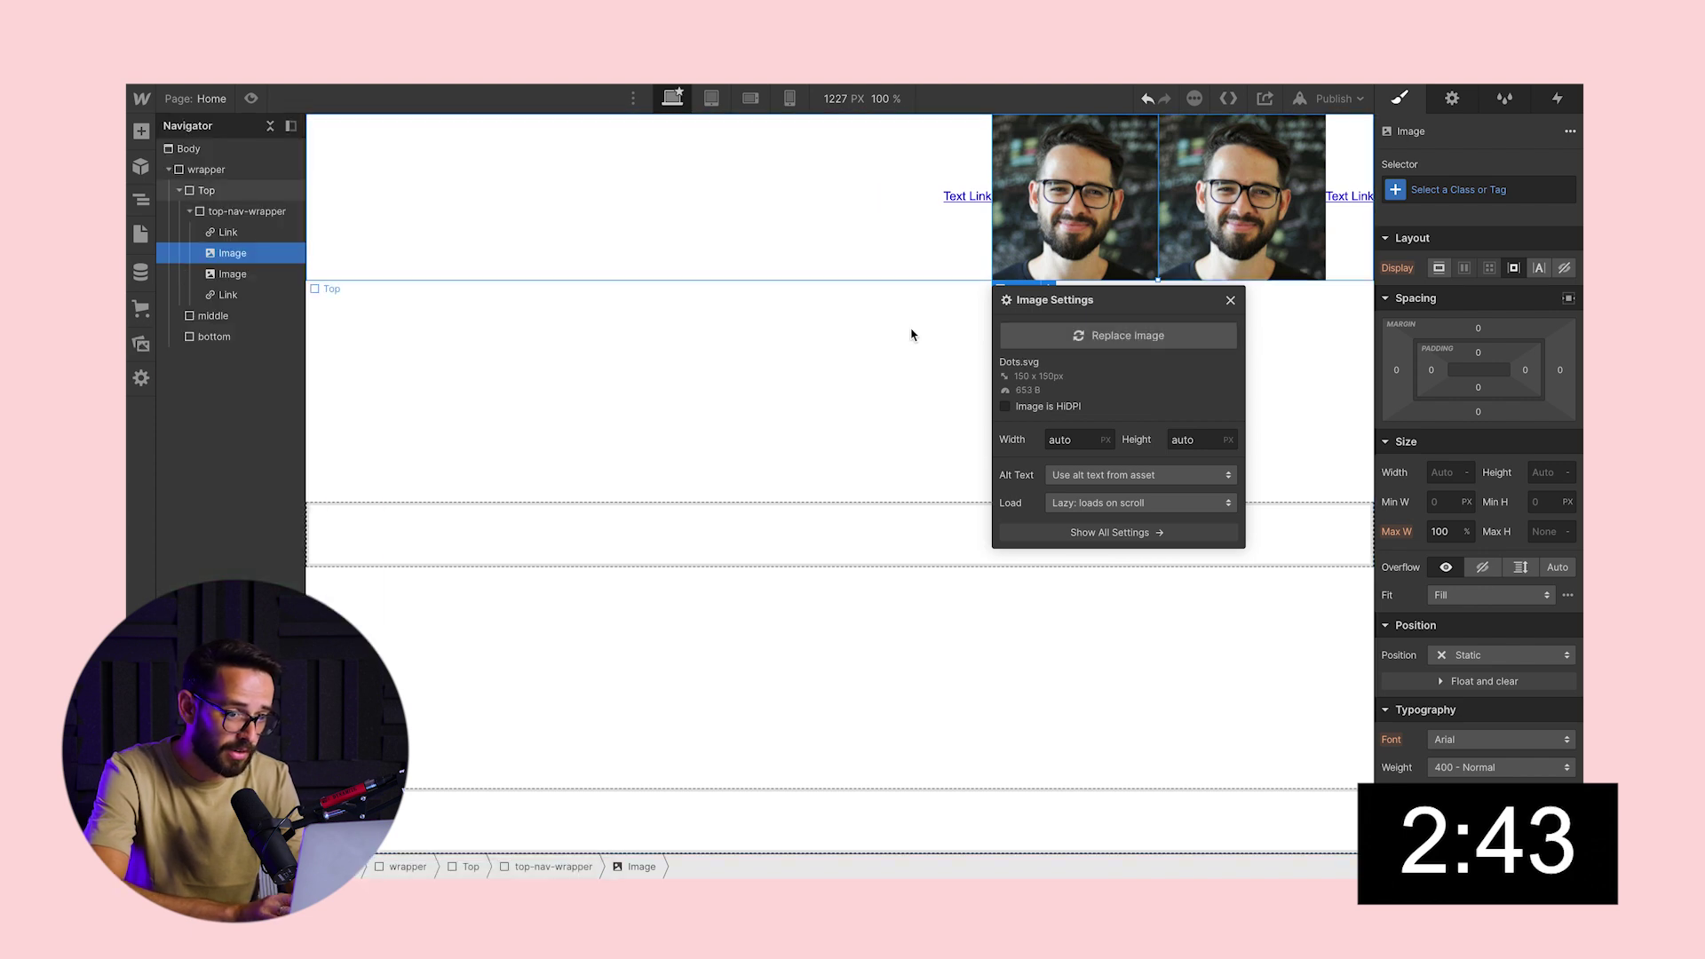
{"action": "left_click", "coordinate": [1230, 301]}
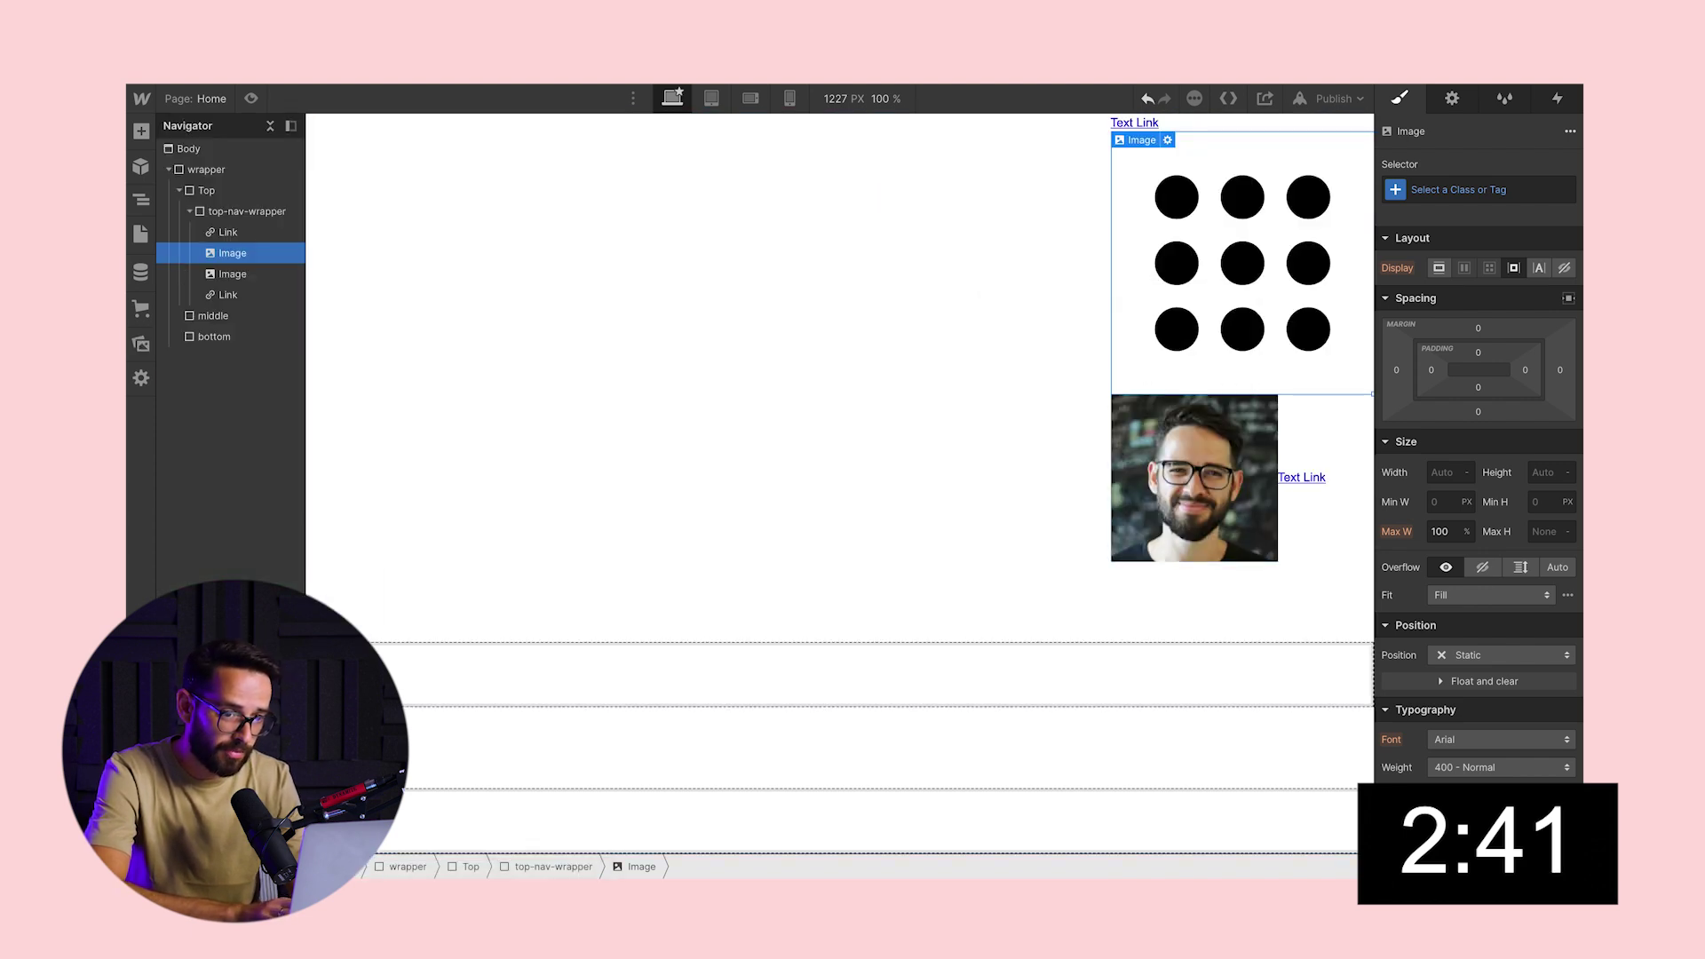
- Set top-nav-wrapper to flex and give the dots image class 'dots', shrunk to 30 wide
{"action": "left_click", "coordinate": [248, 211]}
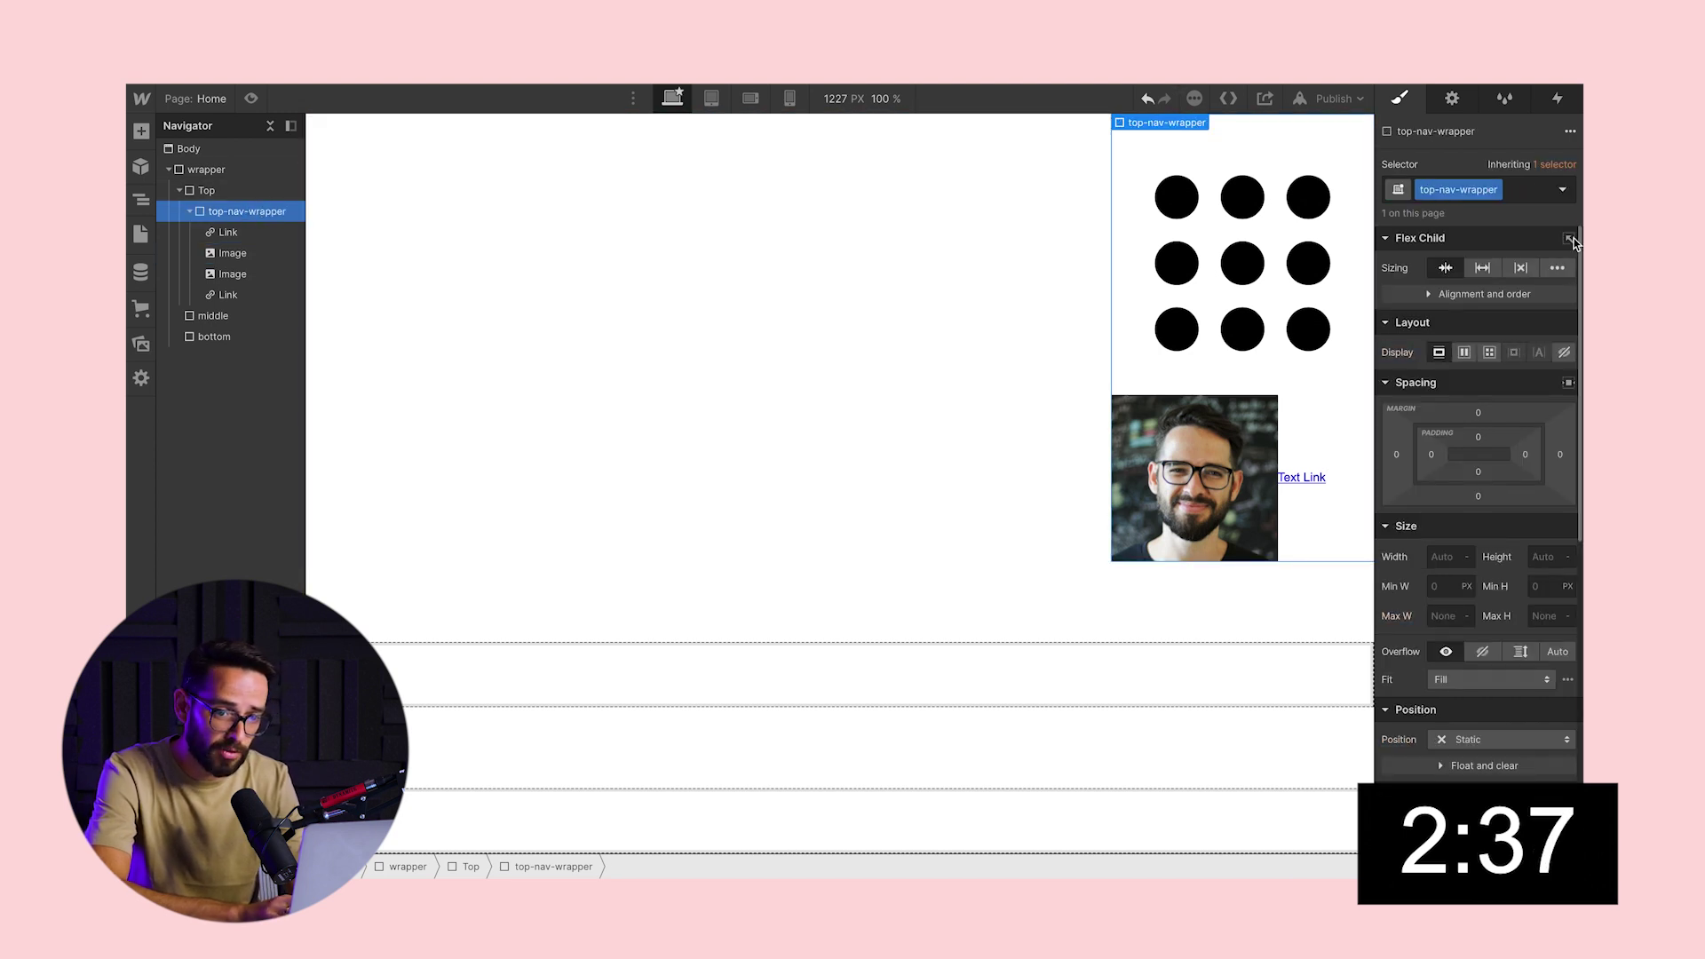
{"action": "left_click", "coordinate": [1464, 353]}
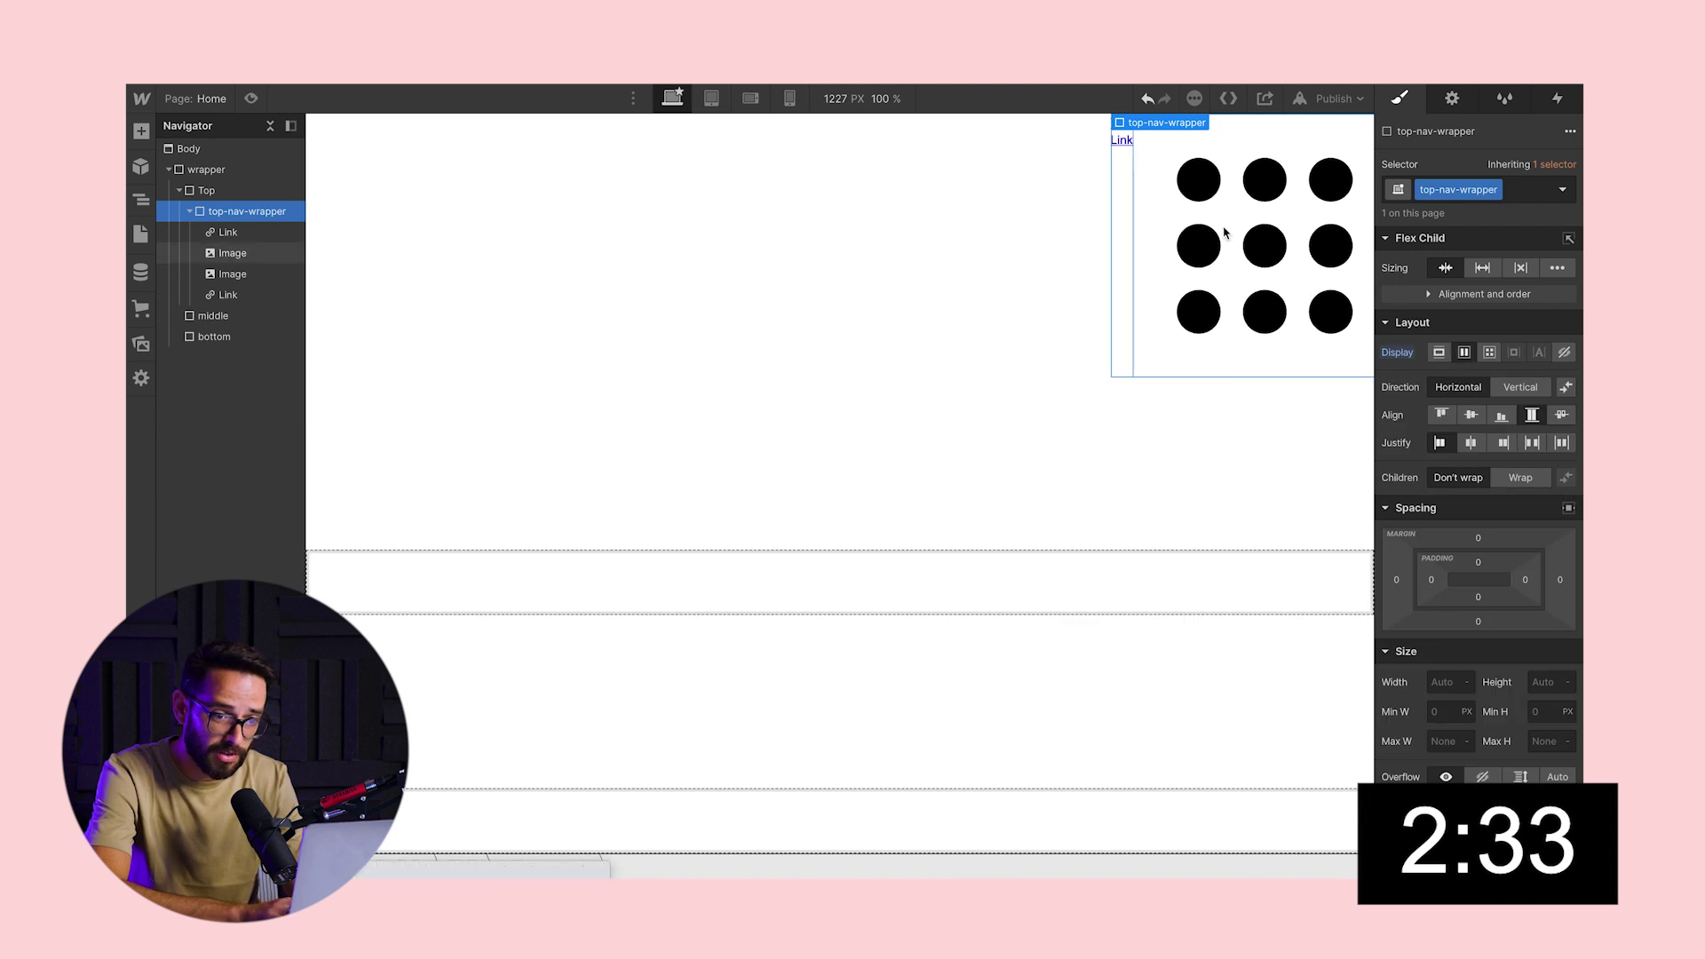
{"action": "left_click", "coordinate": [1225, 266]}
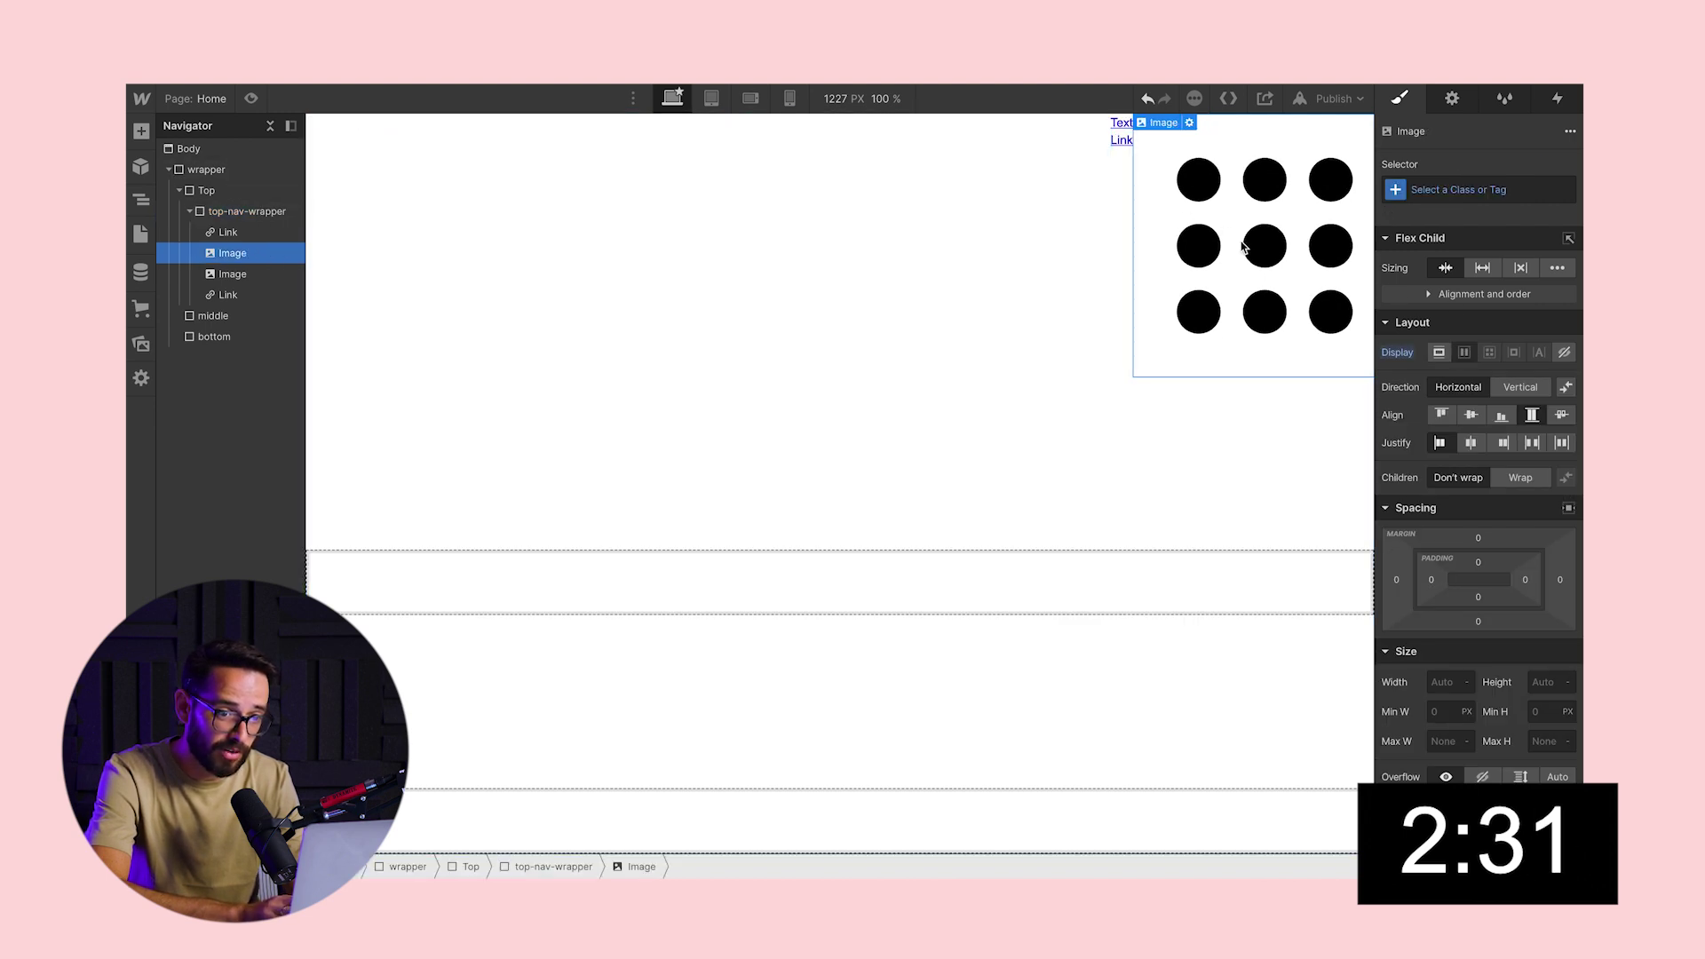
{"action": "left_click", "coordinate": [1439, 192]}
{"action": "type", "text": "dots"}
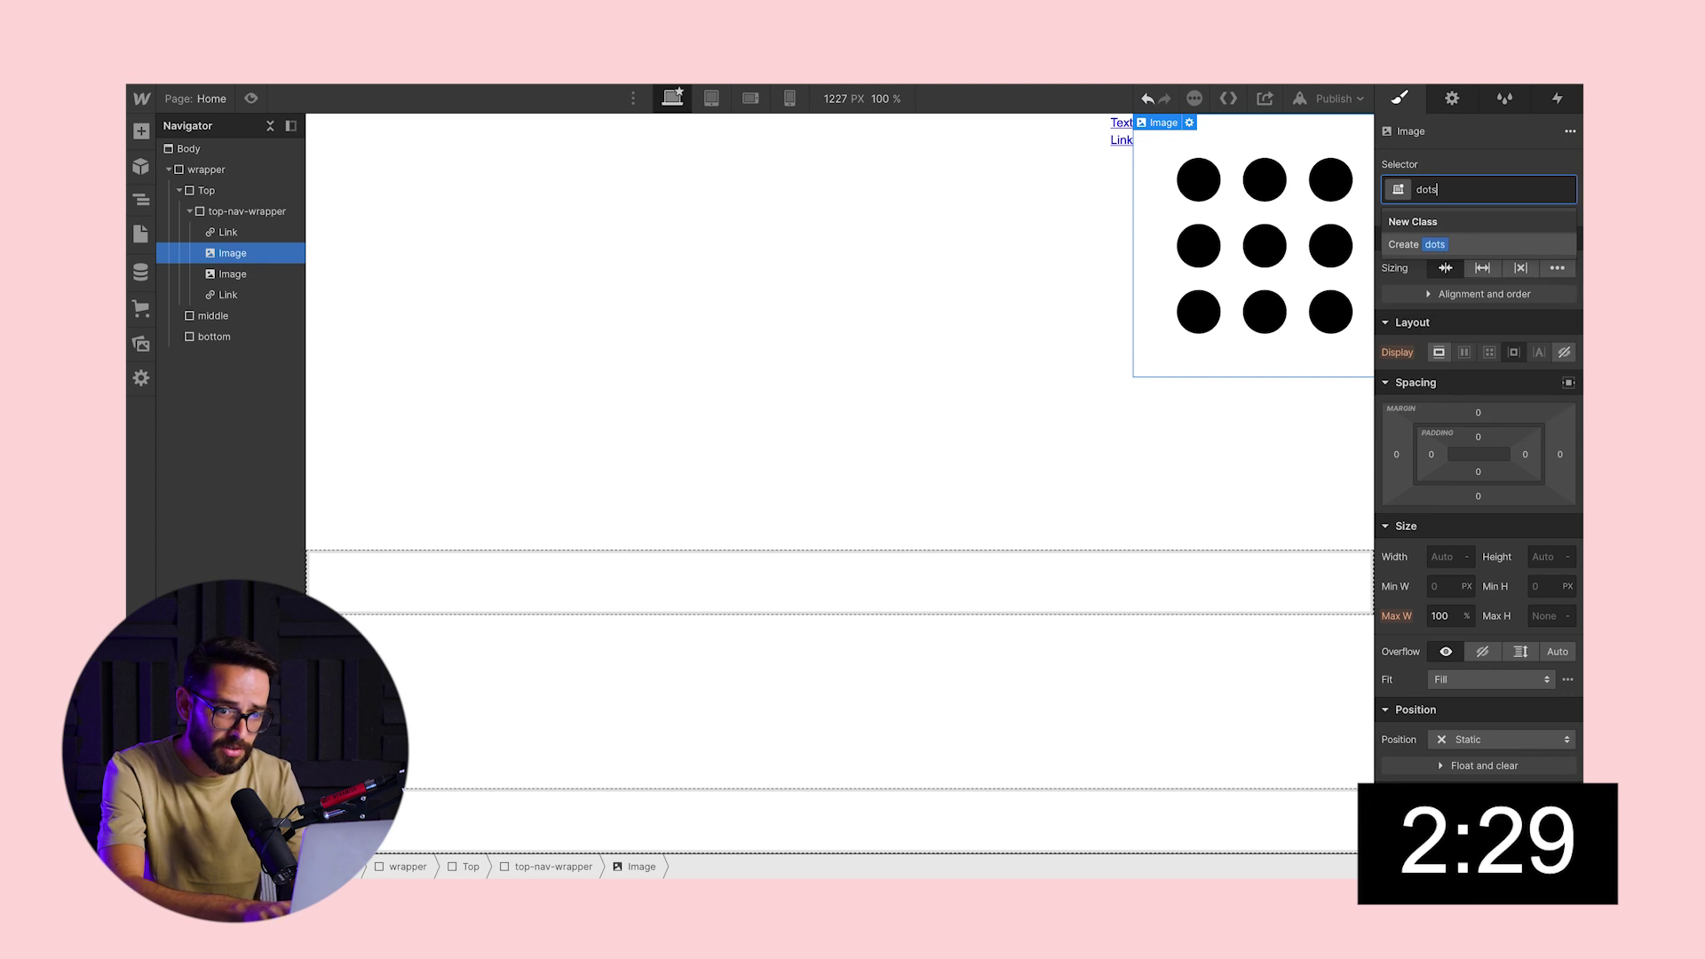
{"action": "key", "text": "Return"}
{"action": "left_click", "coordinate": [1442, 561]}
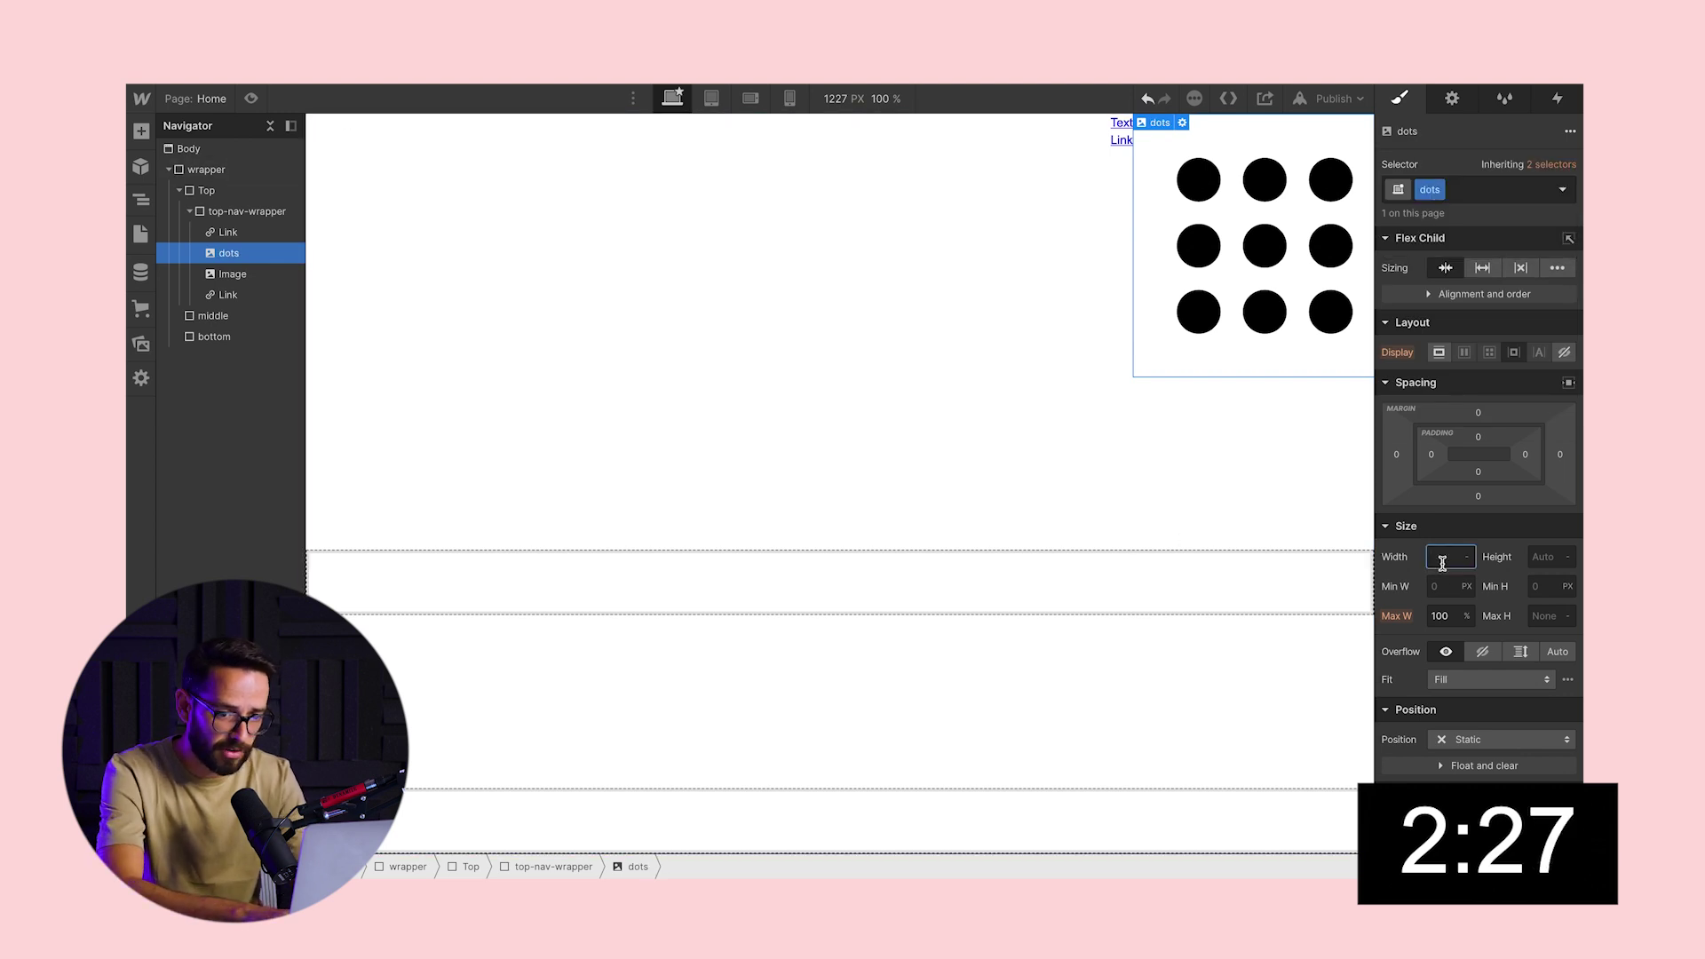
{"action": "type", "text": "50"}
{"action": "key", "text": "Tab"}
{"action": "type", "text": "50"}
{"action": "key", "text": "Return"}
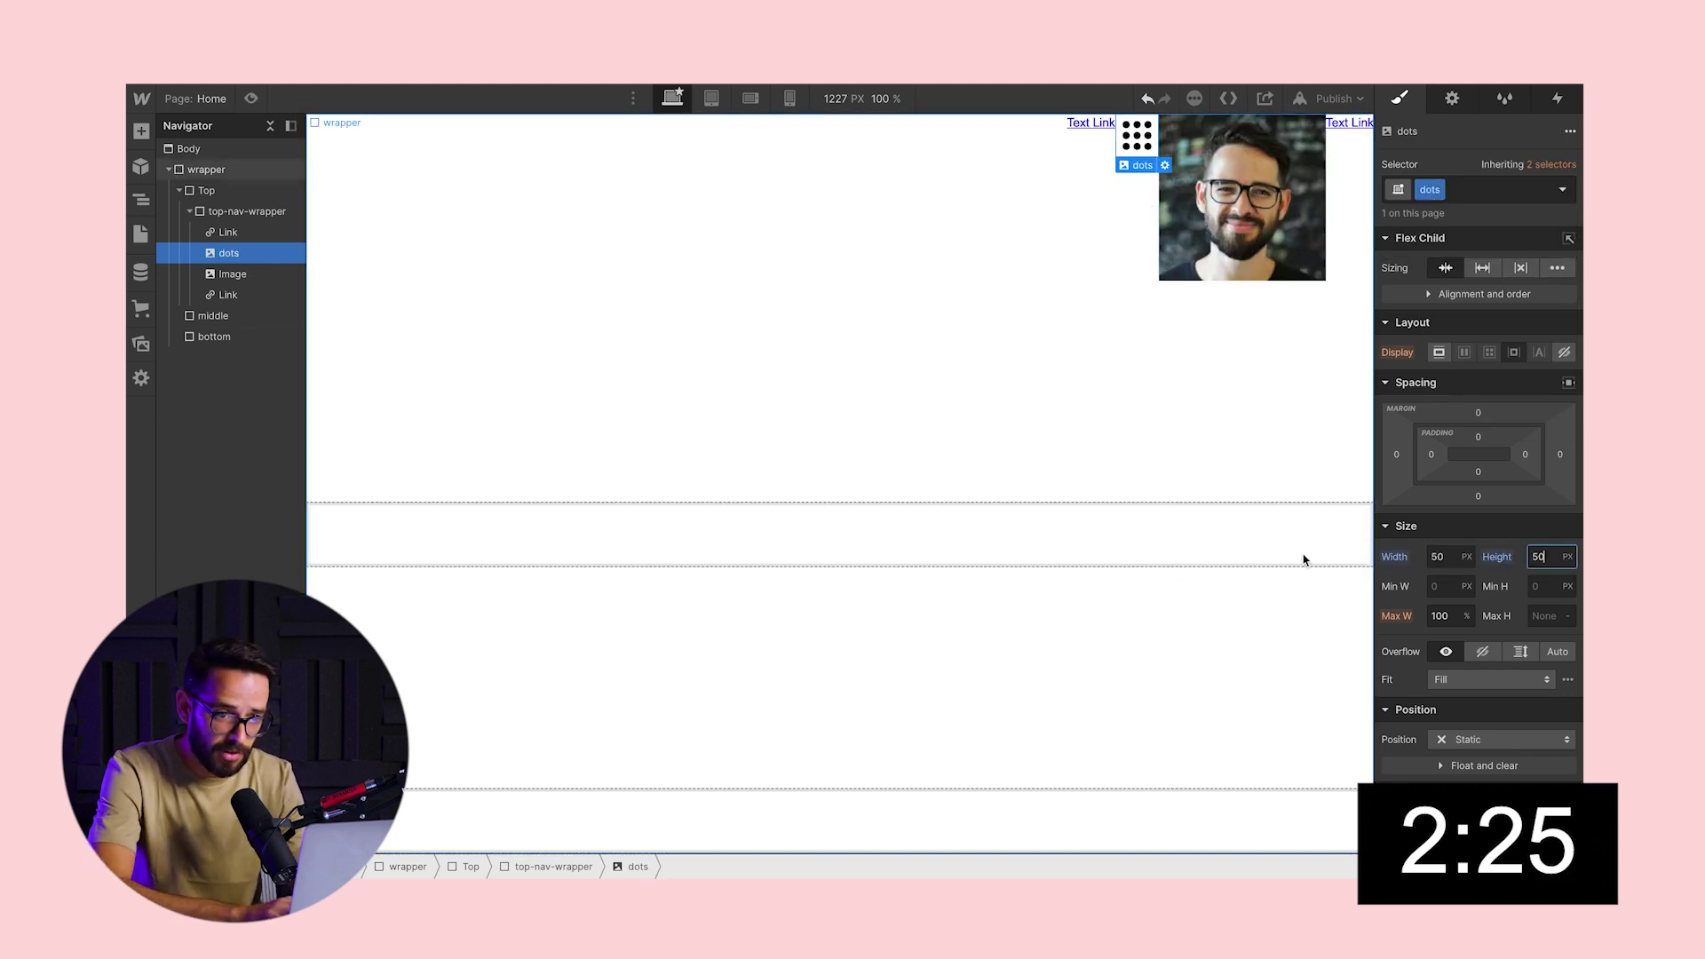
{"action": "left_click", "coordinate": [1449, 549]}
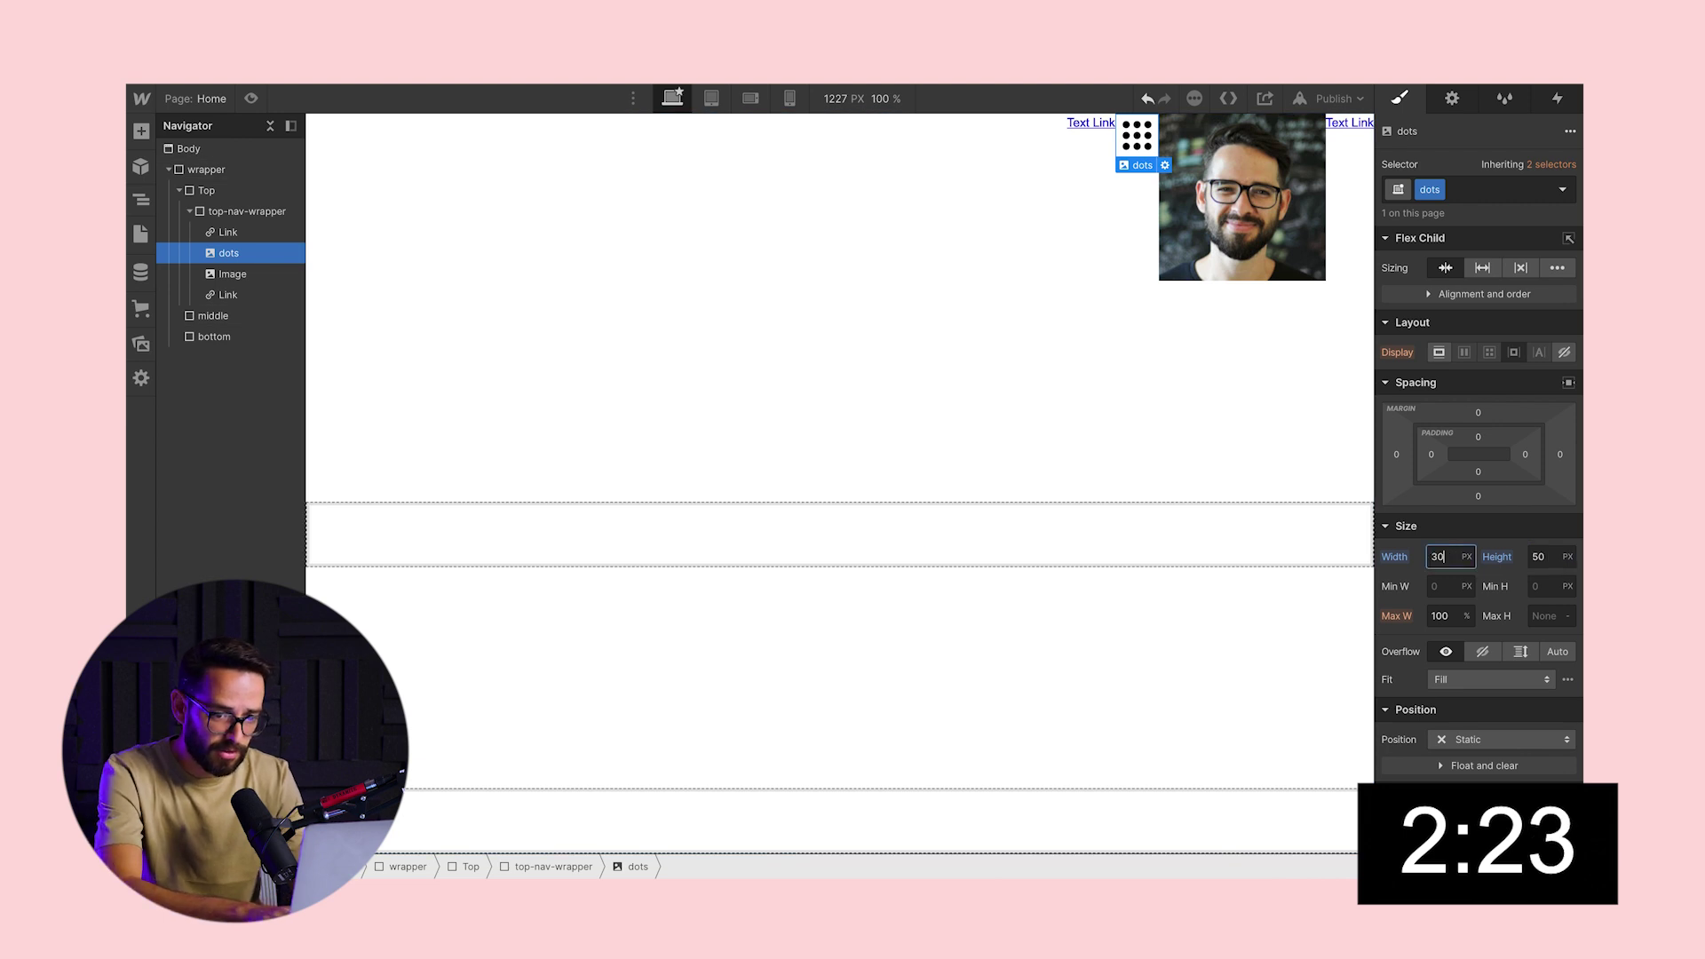
{"action": "key", "text": "Return"}
- Class the photo 'profile' at 30×30 with 20 px radius, and move the second link before the dots
{"action": "left_click", "coordinate": [1244, 204]}
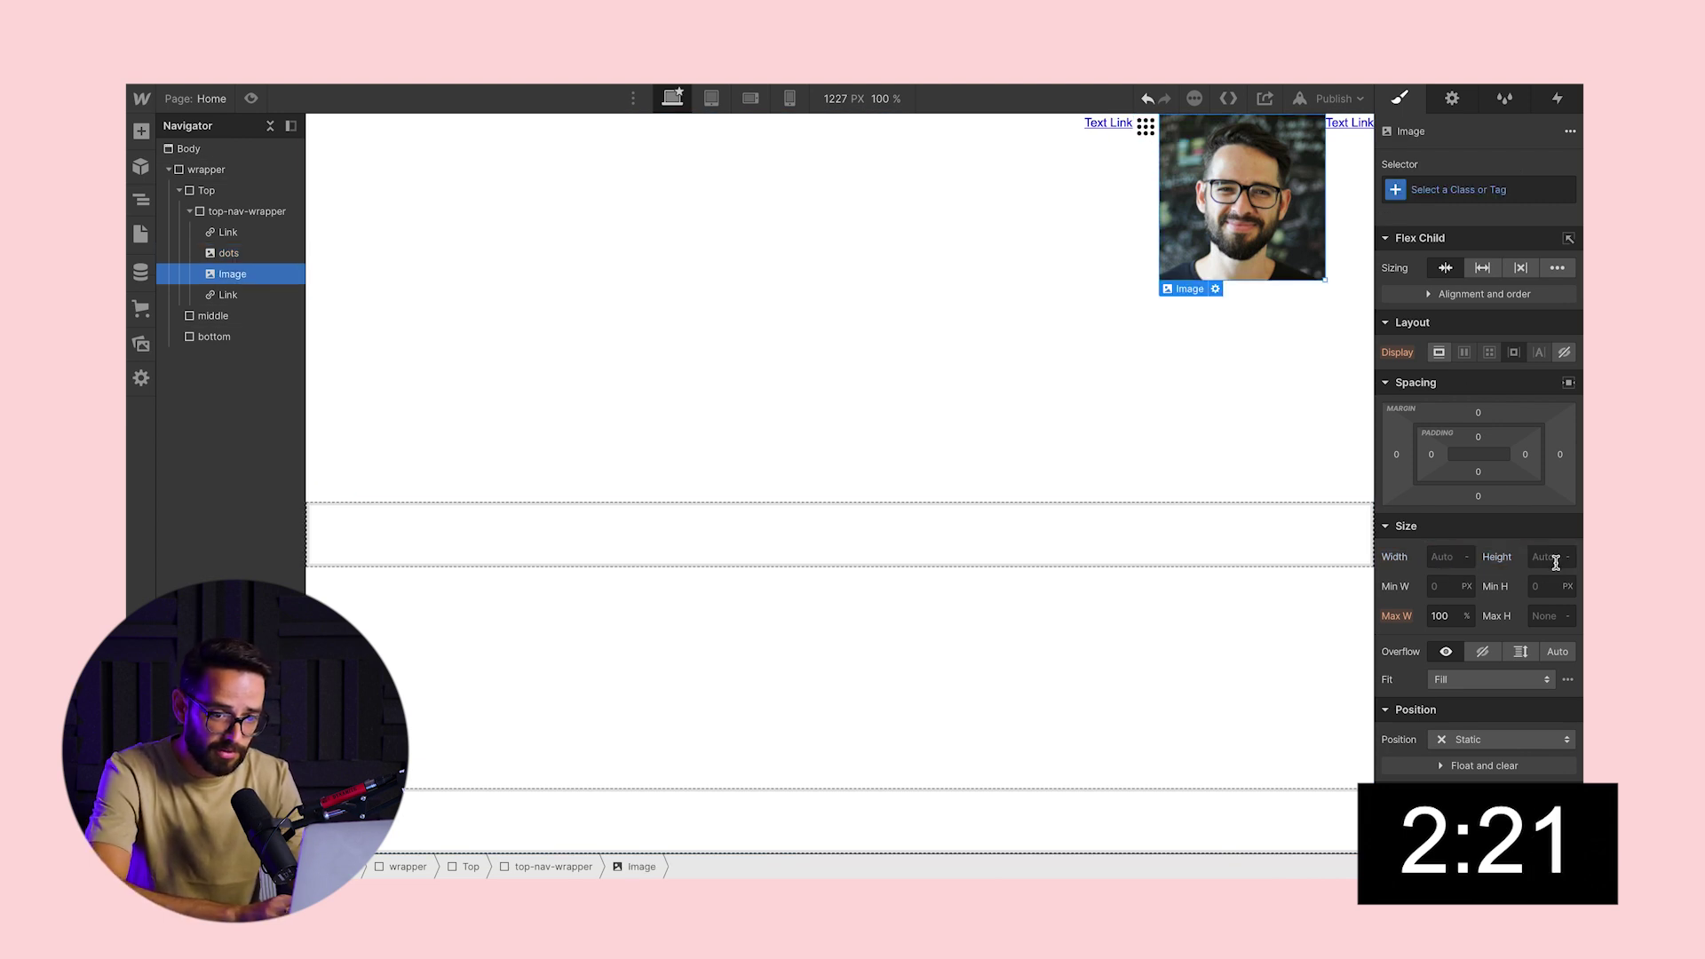
{"action": "left_click", "coordinate": [1449, 551]}
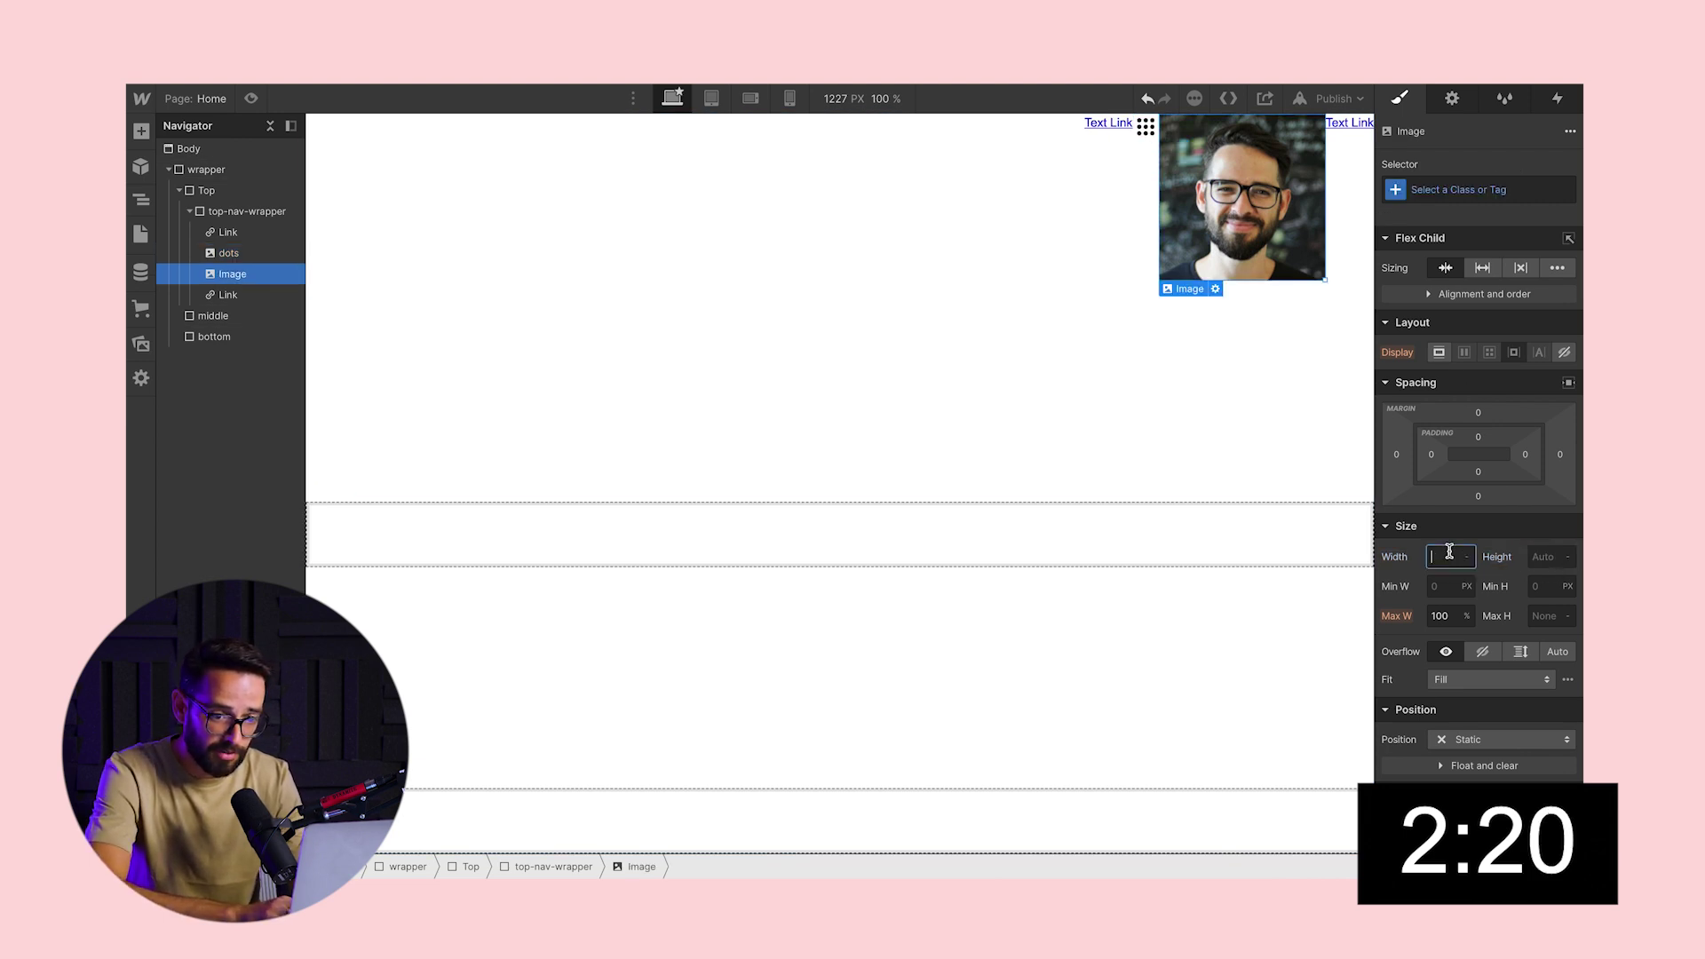
{"action": "left_click", "coordinate": [1483, 191]}
{"action": "type", "text": "profil"}
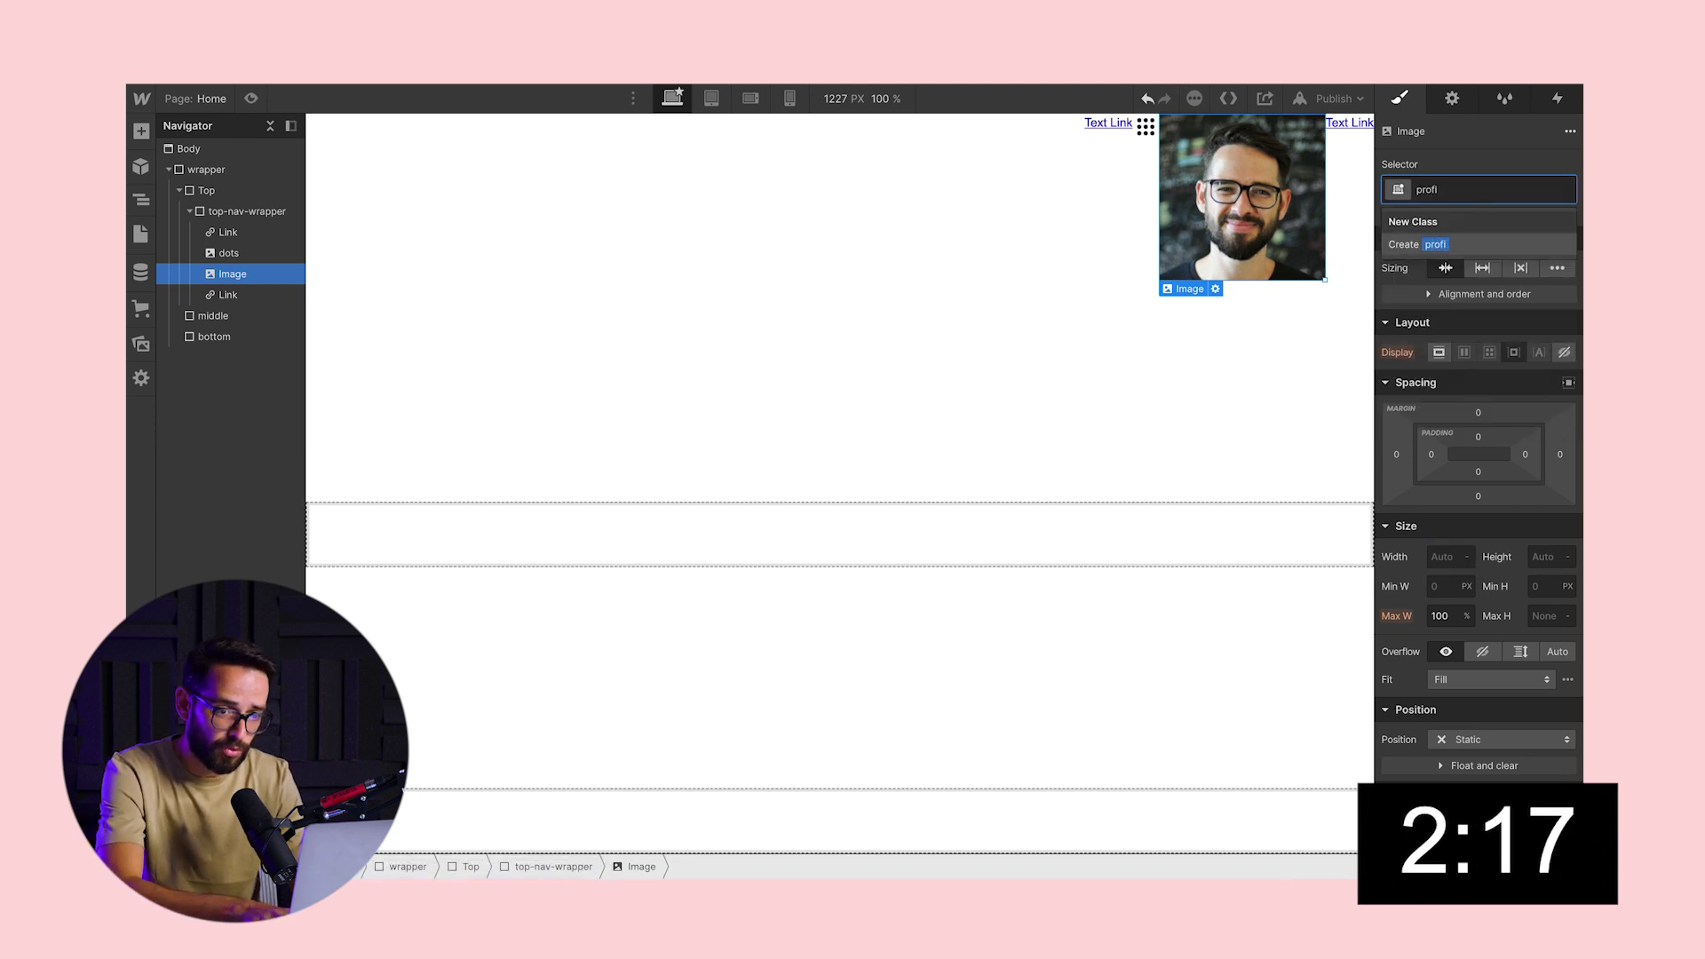
{"action": "key", "text": "BackSpace"}
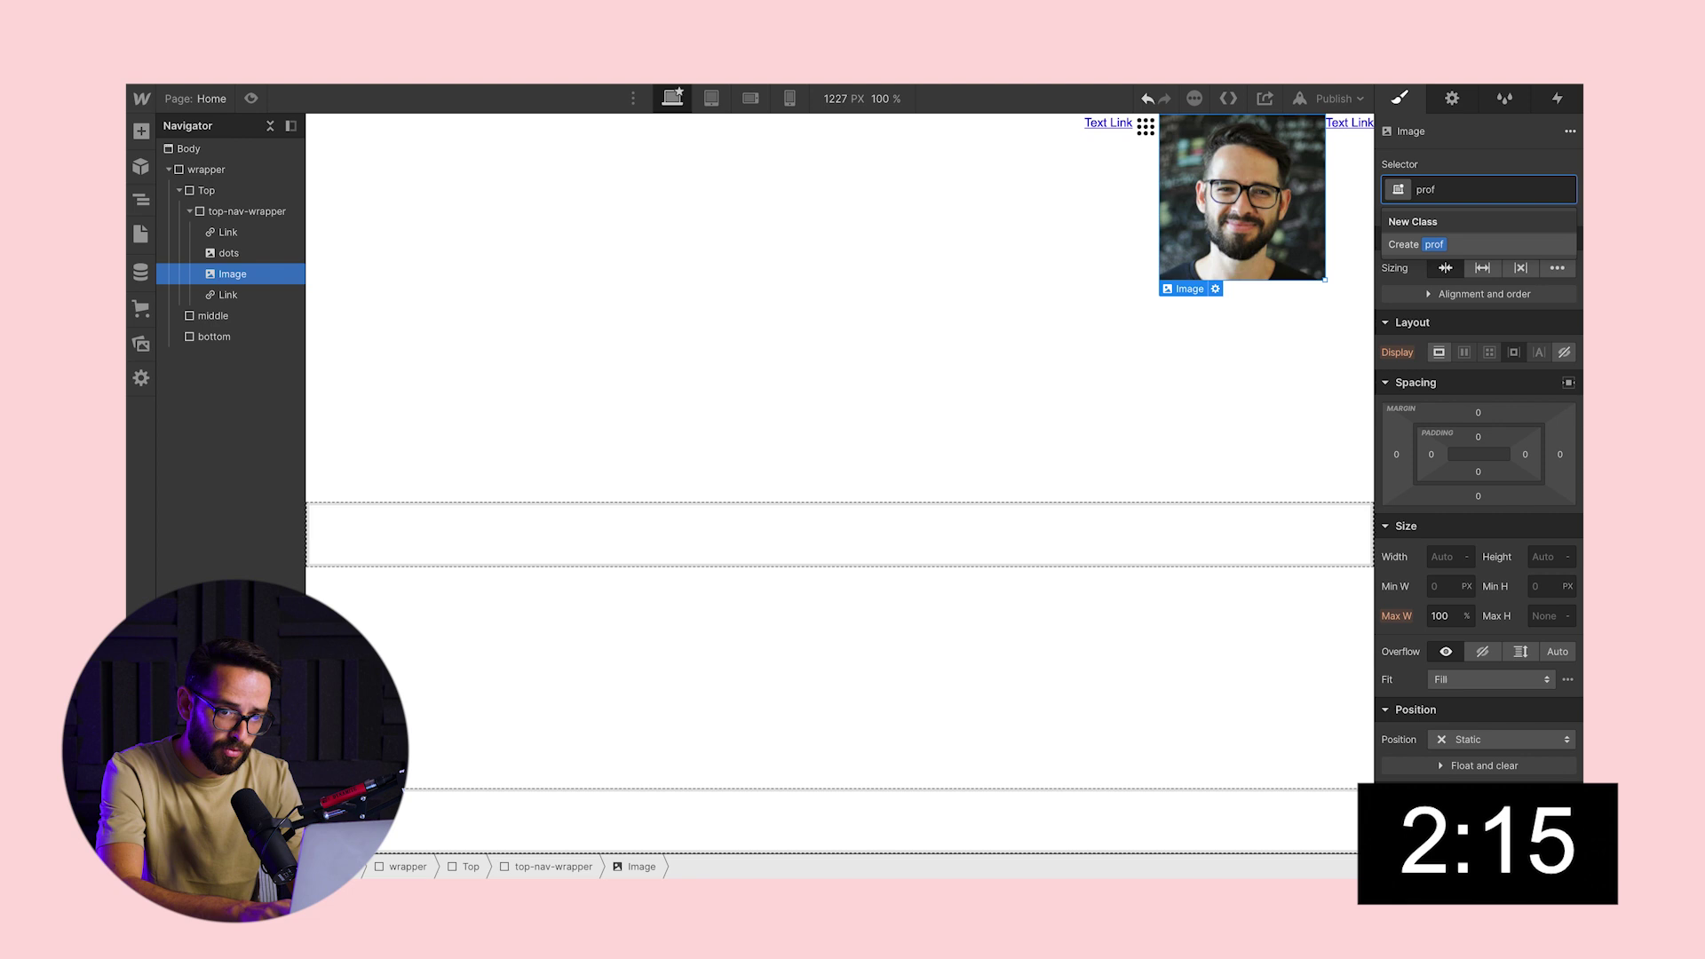
{"action": "type", "text": "ile"}
{"action": "key", "text": "Return"}
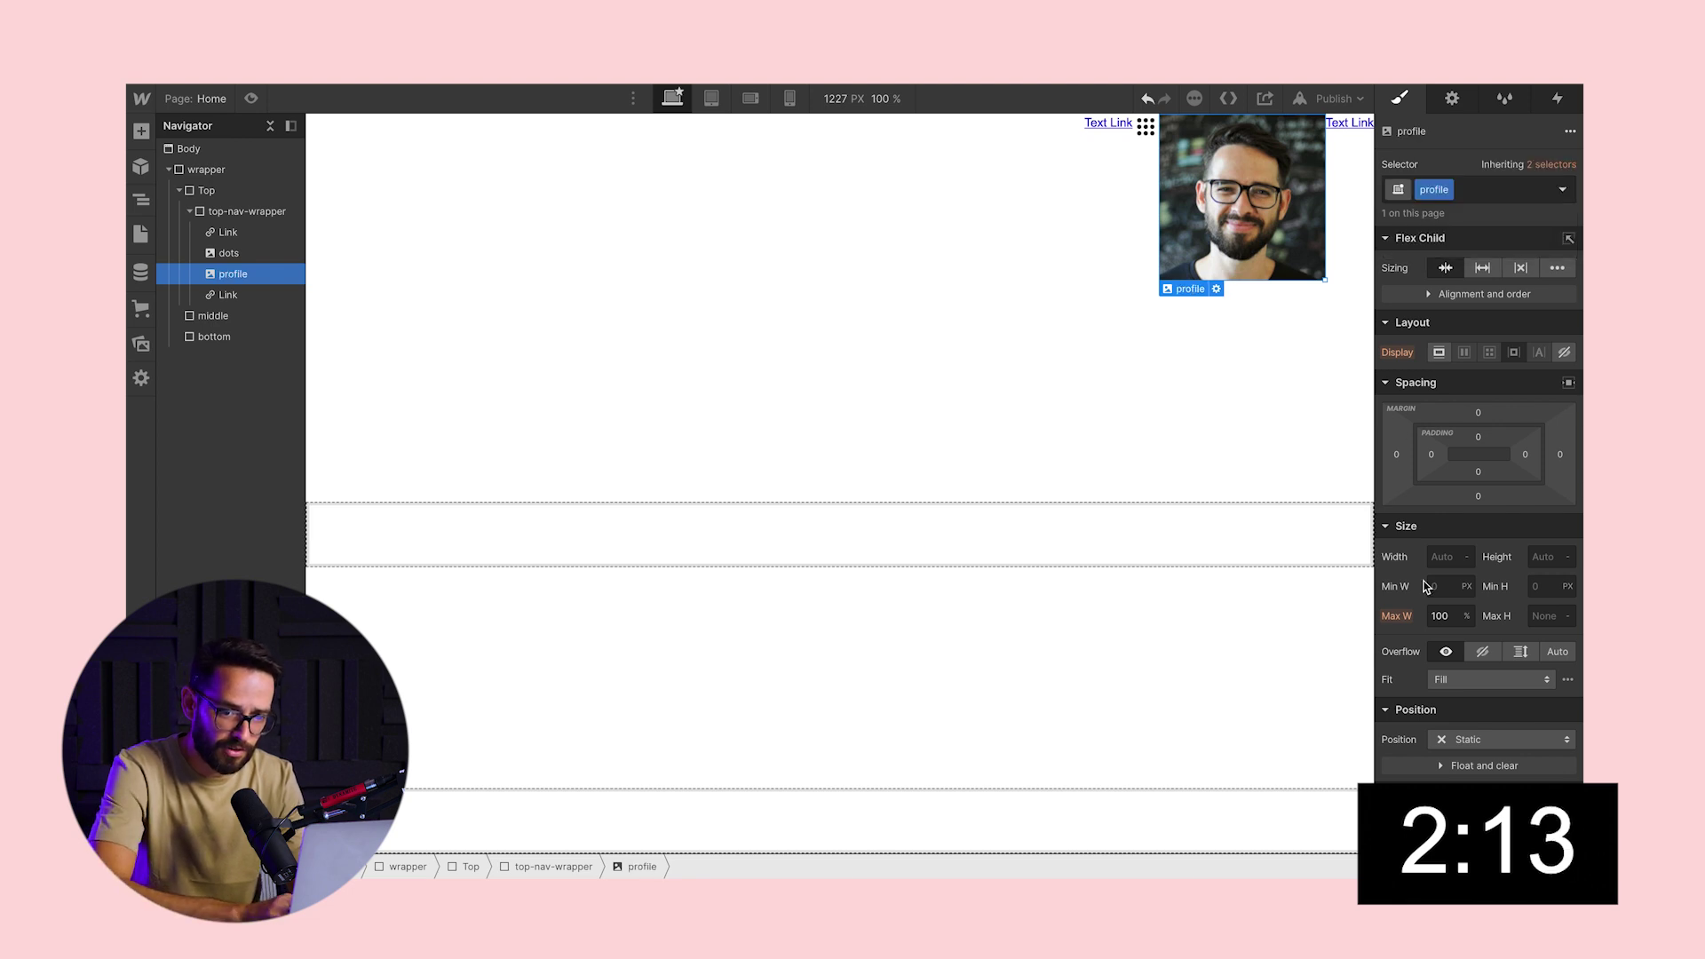
{"action": "type", "text": "3030"}
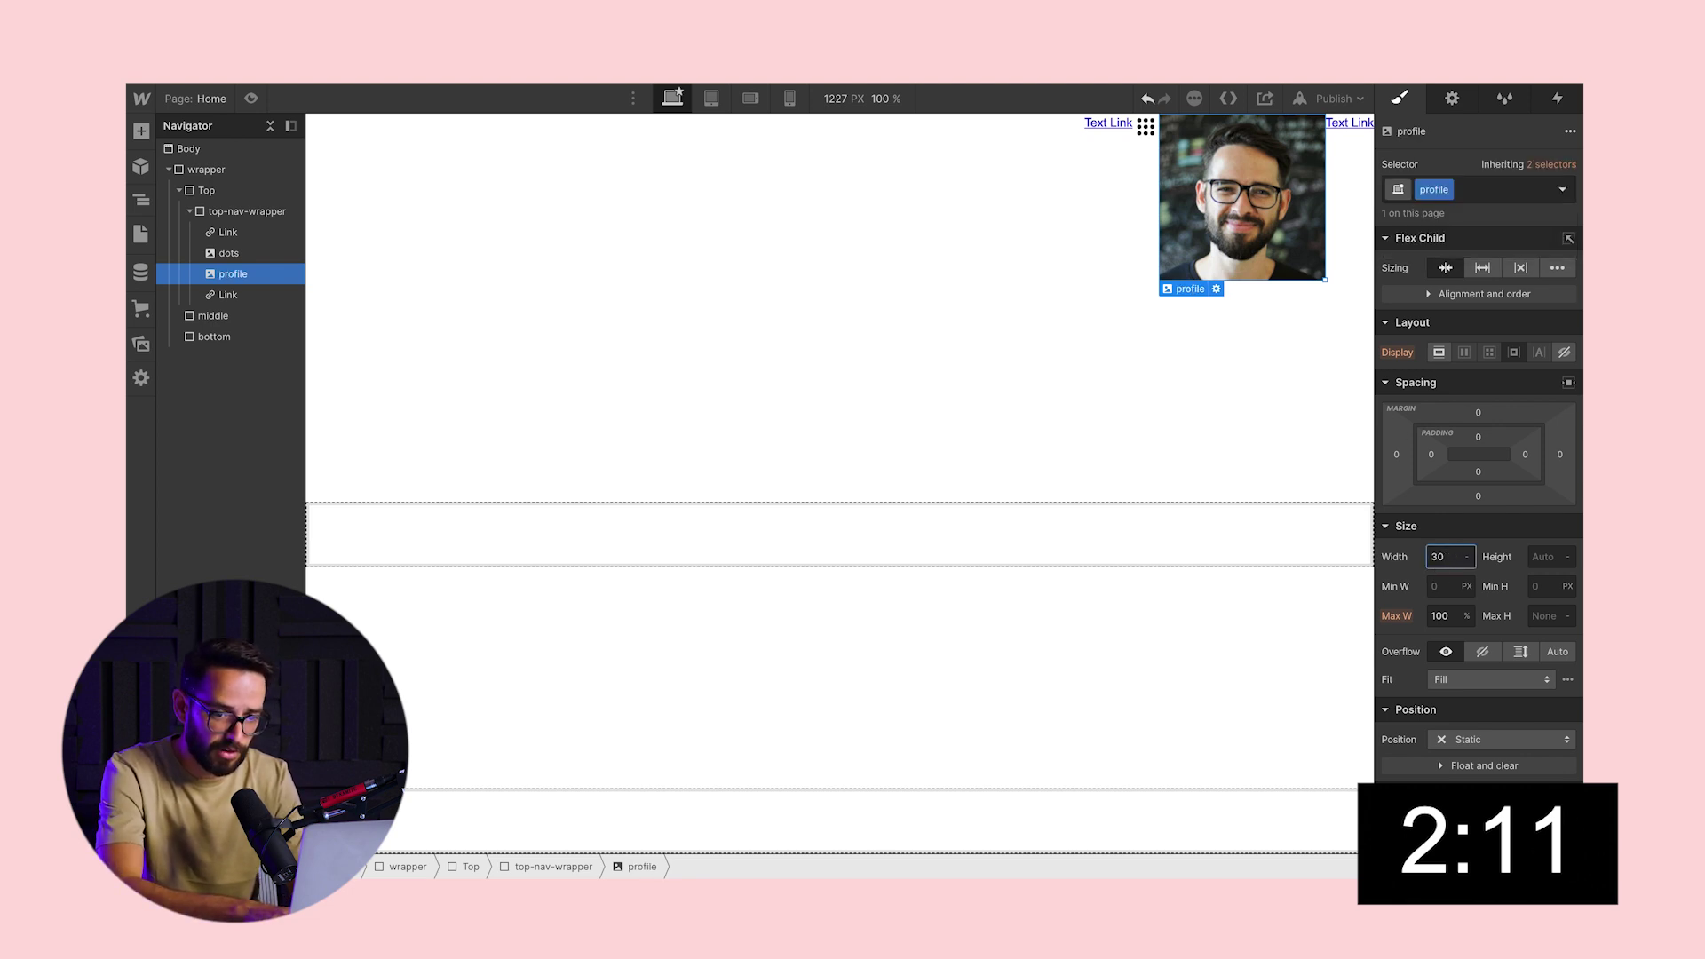
{"action": "key", "text": "Tab"}
{"action": "type", "text": "30"}
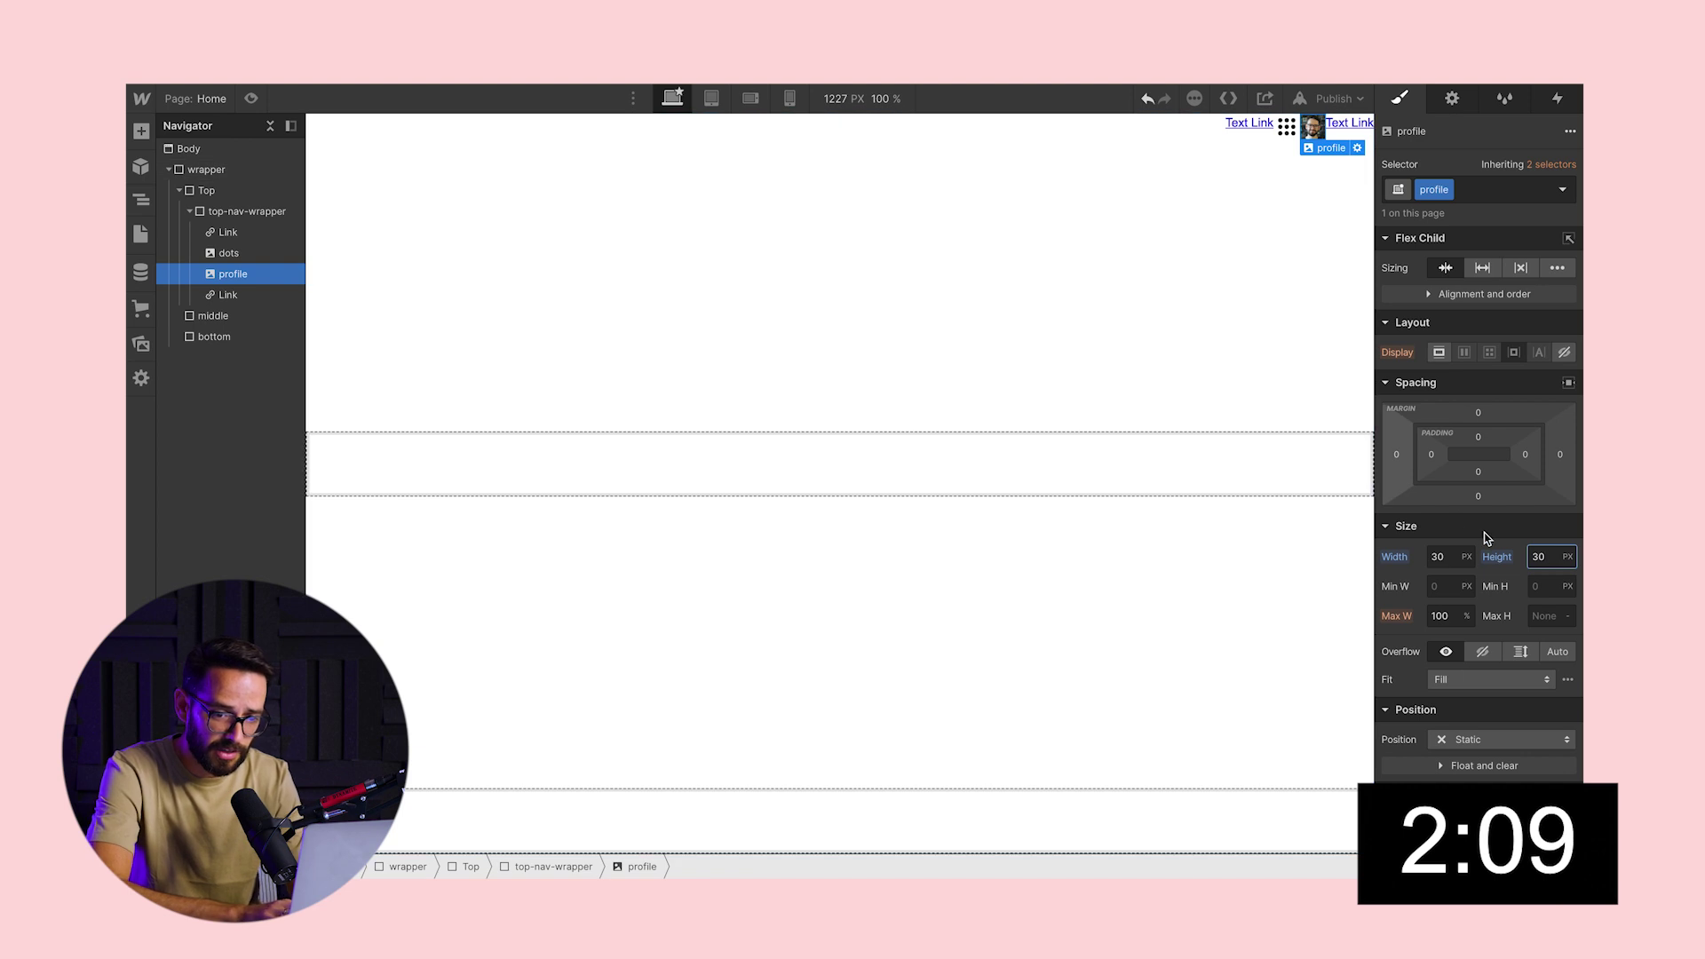
{"action": "scroll", "coordinate": [1487, 538], "scroll_direction": "down", "scroll_amount": 10}
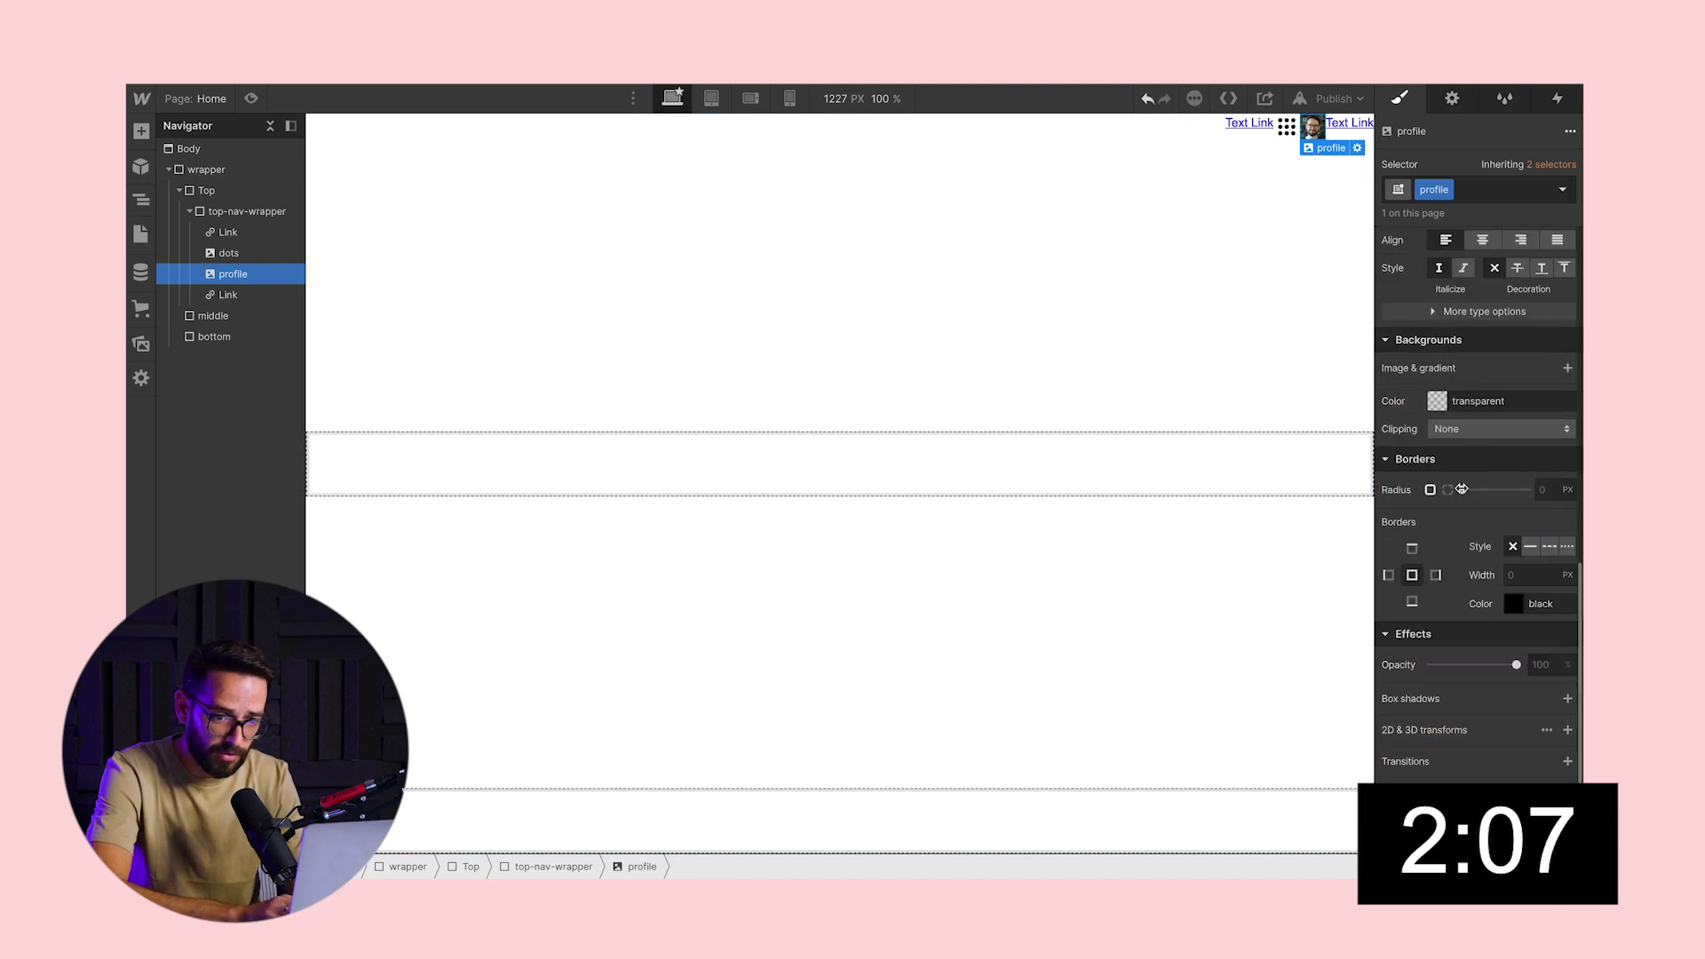
{"action": "left_click_drag", "start_coordinate": [1462, 489], "coordinate": [1529, 480]}
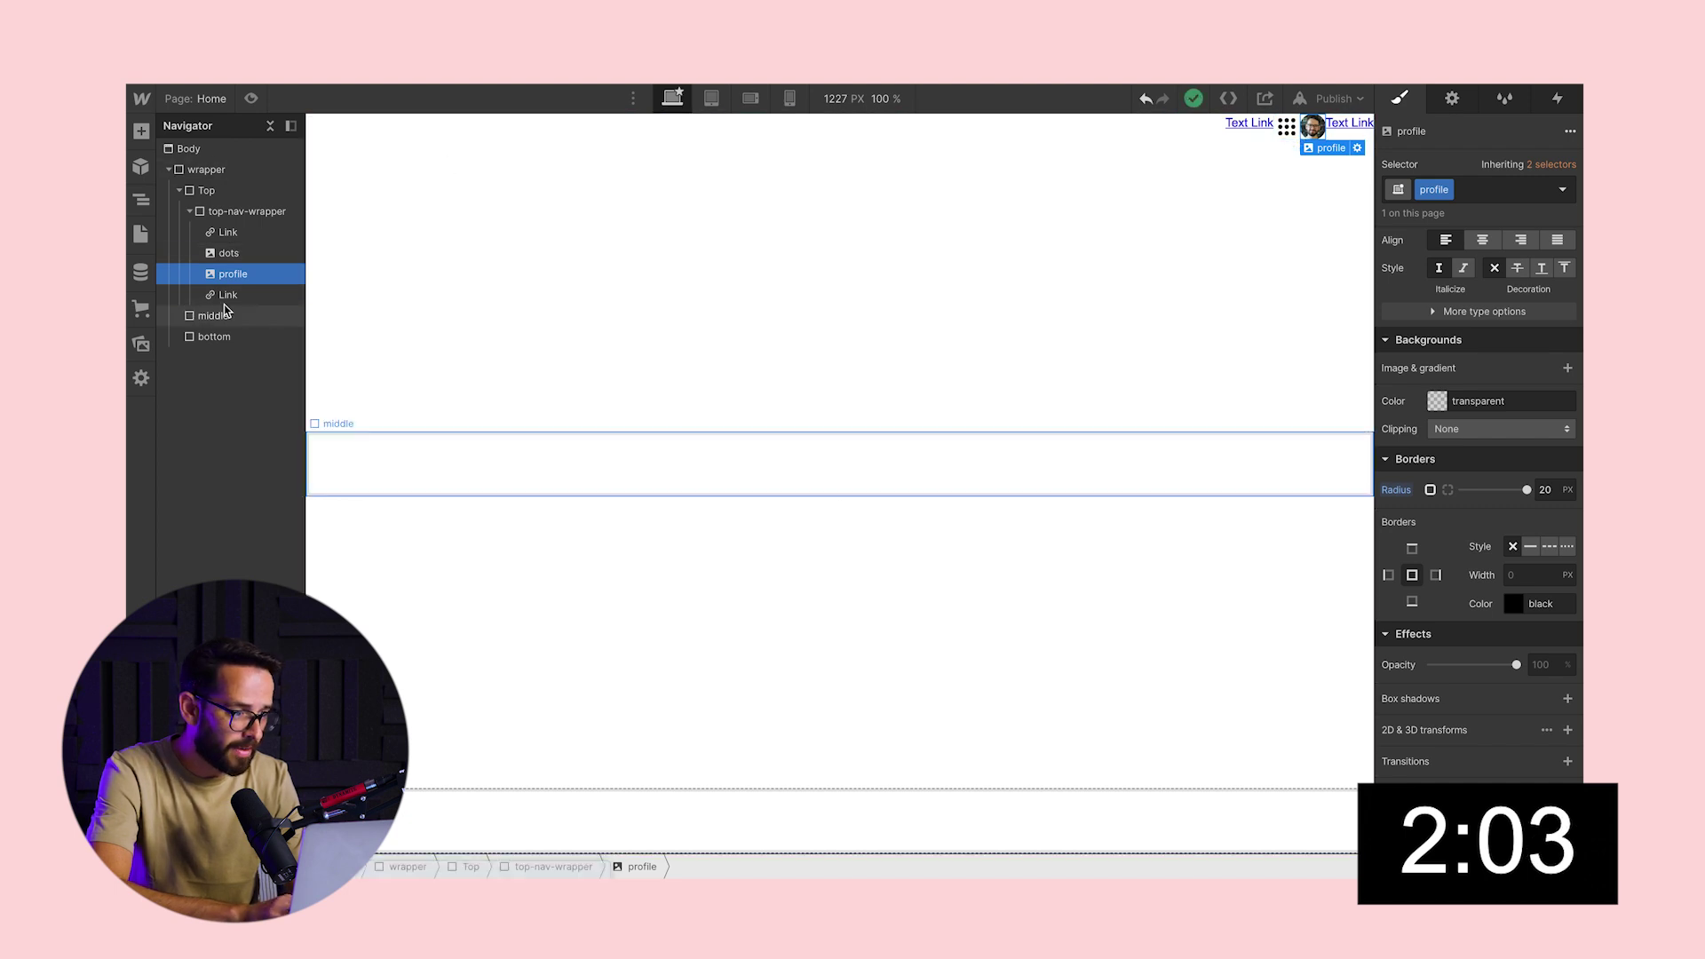
{"action": "left_click_drag", "start_coordinate": [229, 295], "coordinate": [231, 251]}
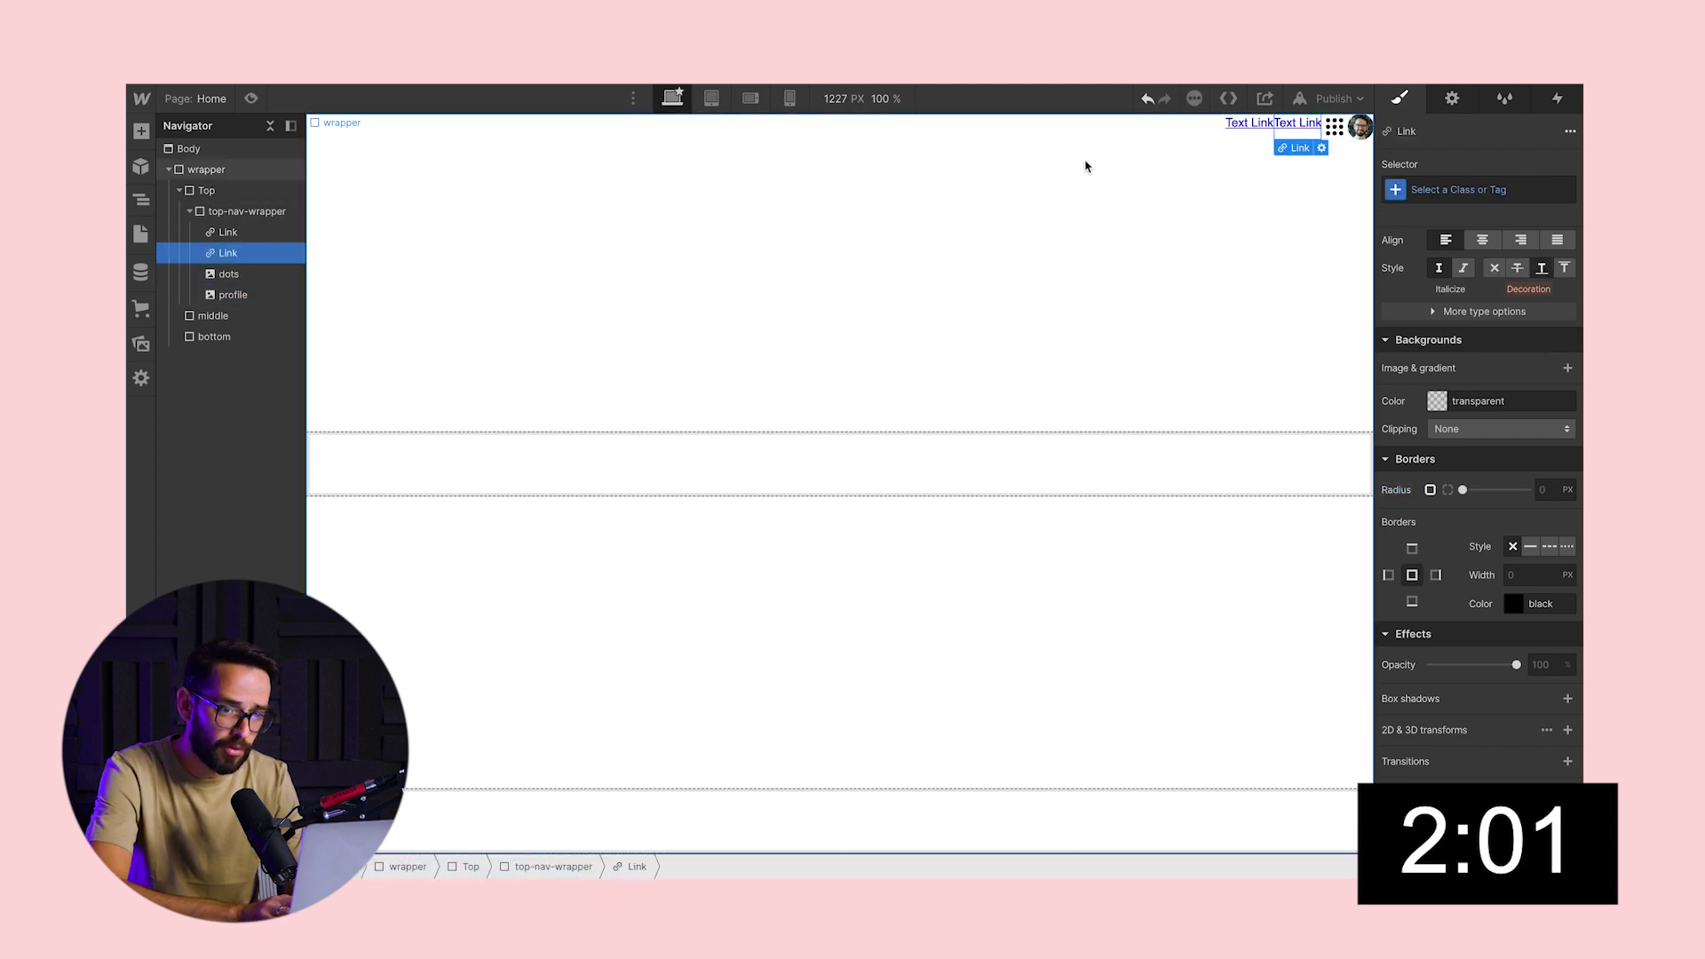
- Rename the two nav links to 'Gmail' and 'Images'
{"action": "left_click", "coordinate": [1247, 124]}
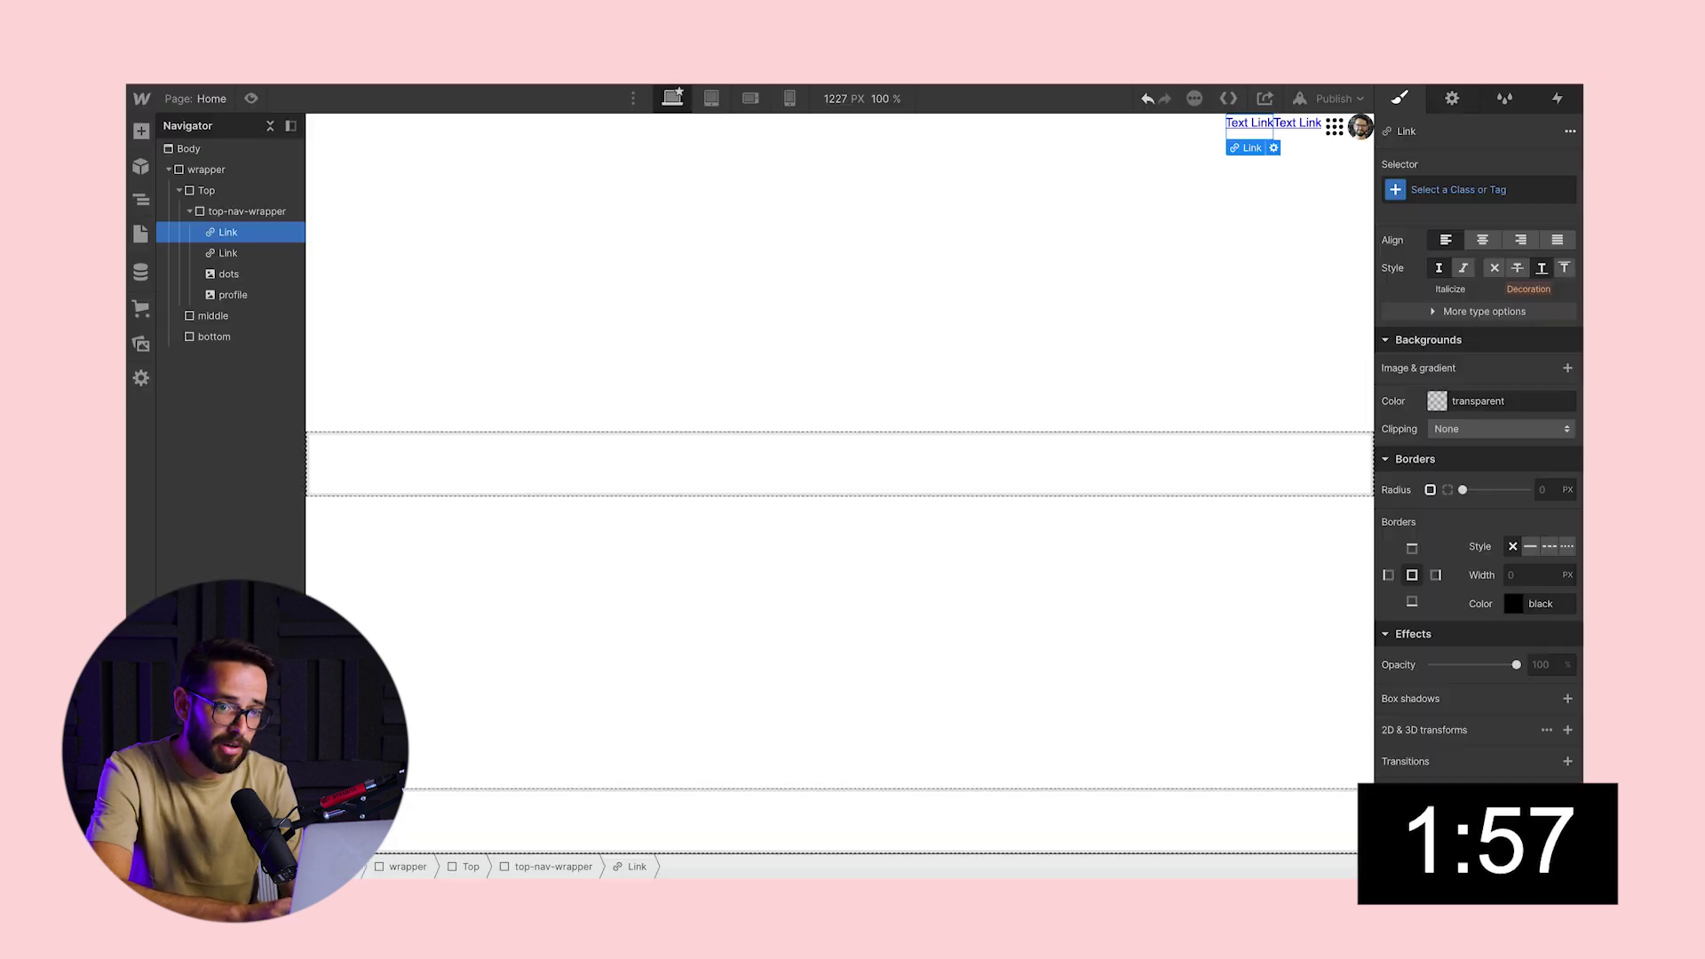
{"action": "double_click", "coordinate": [1251, 124]}
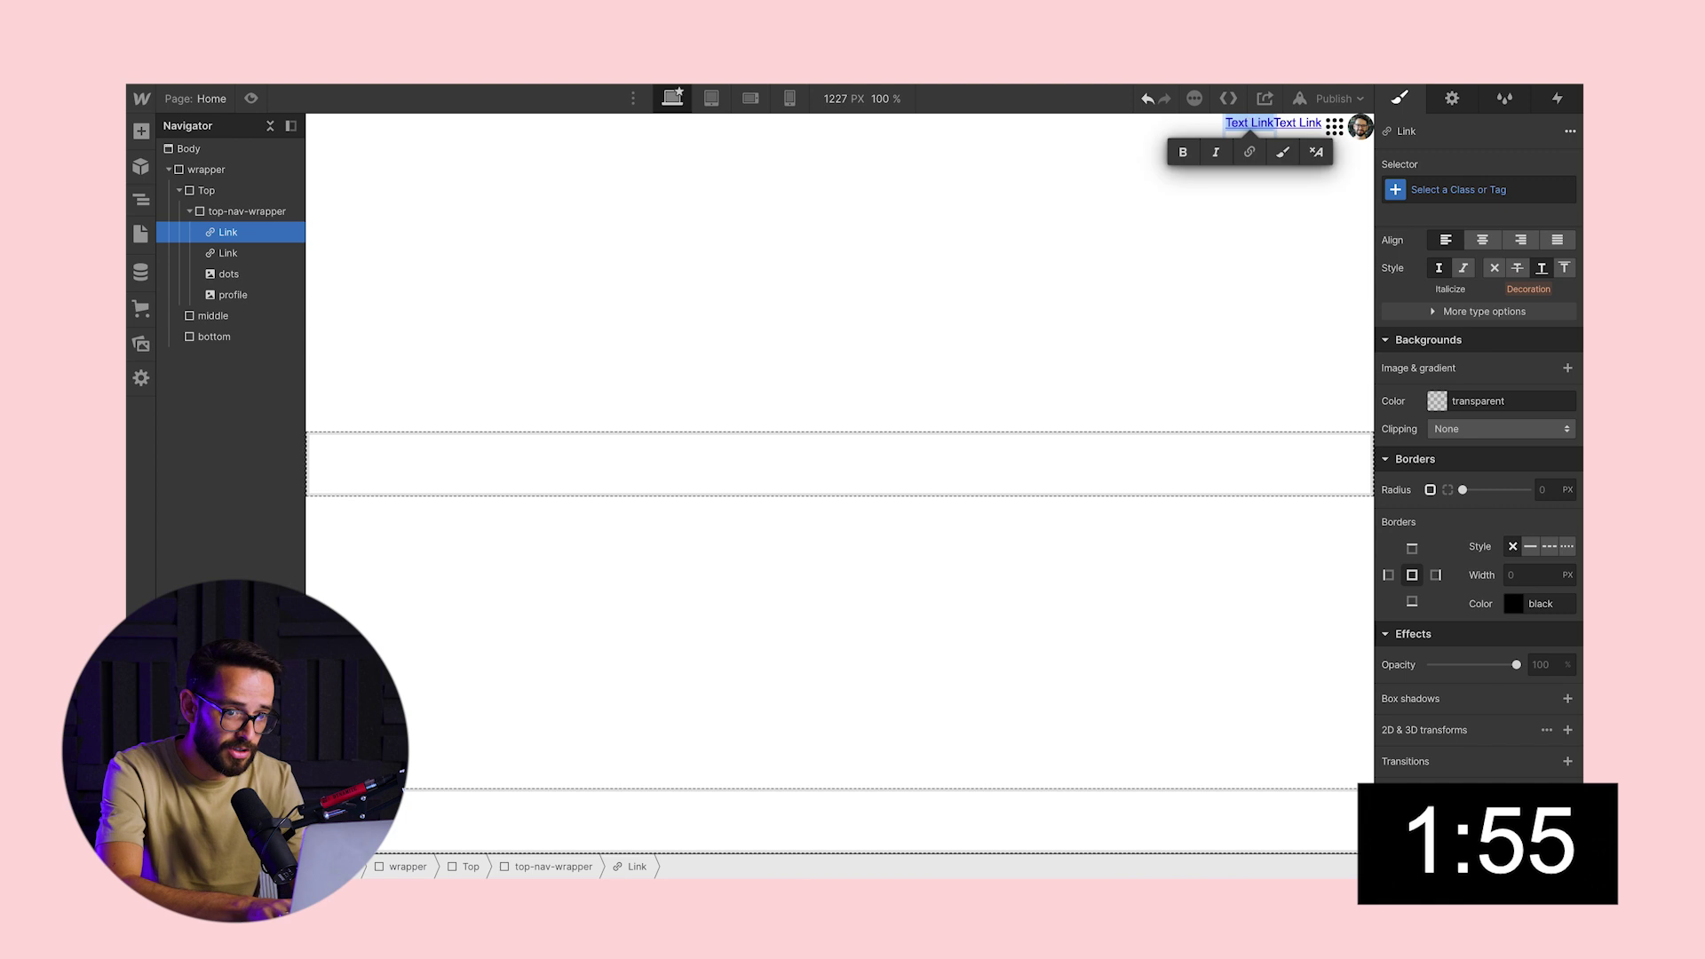
{"action": "type", "text": "Gmail"}
{"action": "left_click", "coordinate": [1288, 122]}
{"action": "double_click", "coordinate": [1288, 122]}
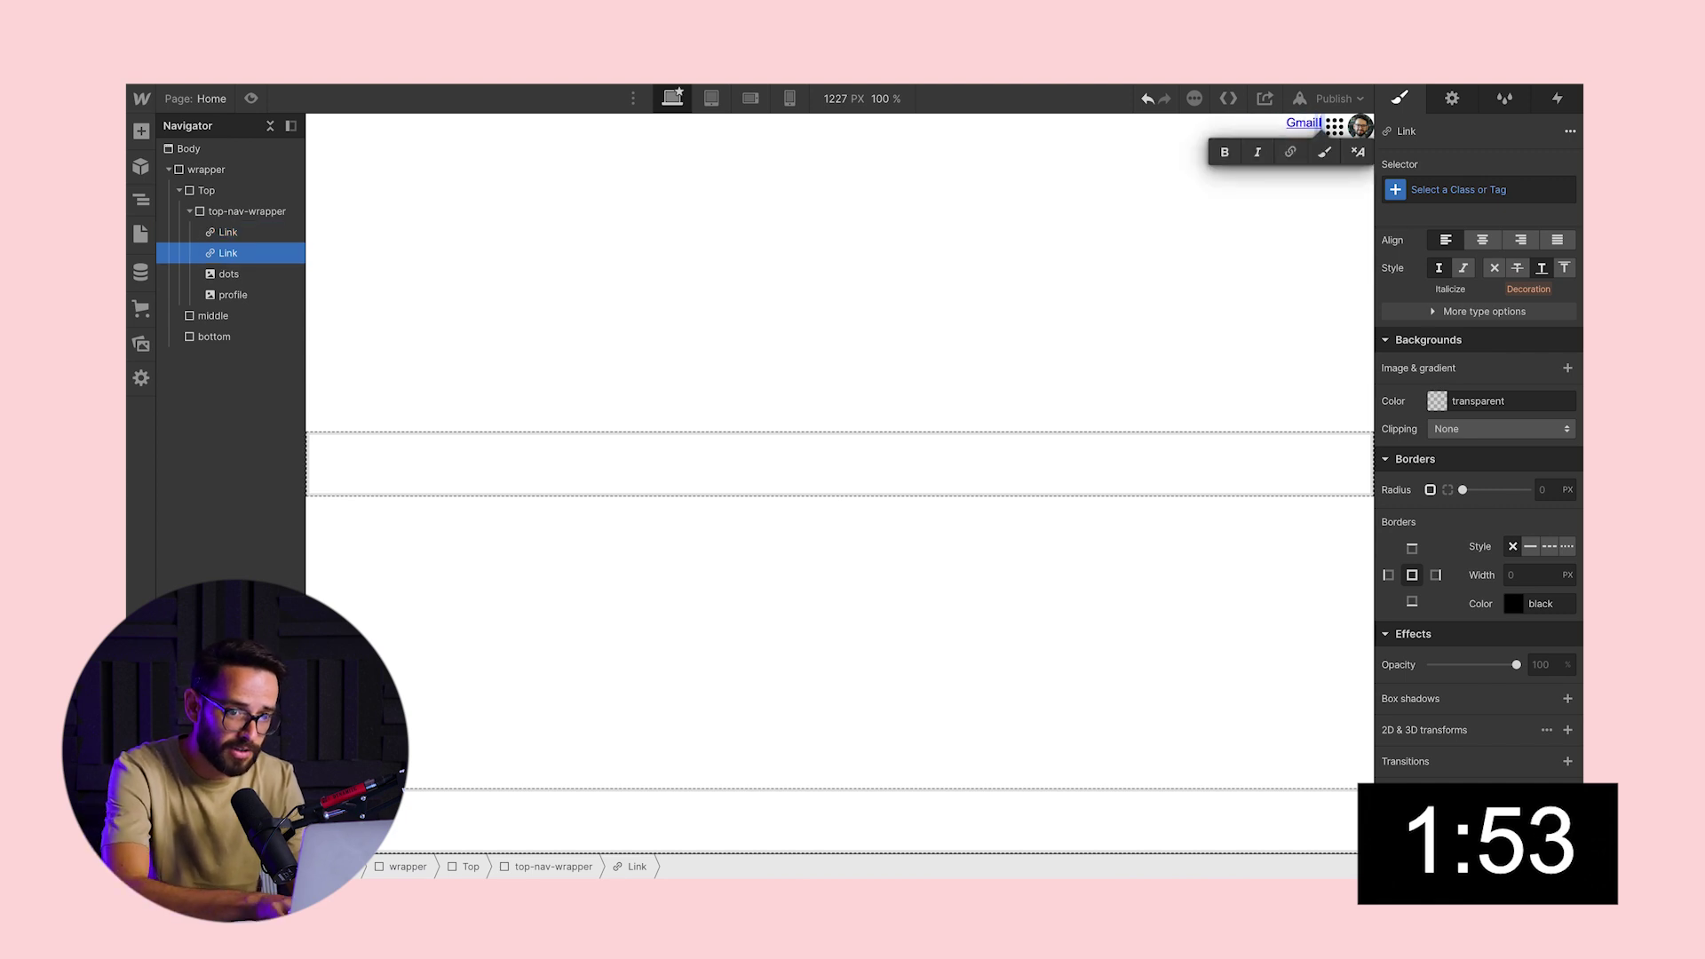
{"action": "type", "text": "Images"}
{"action": "key", "text": "Escape"}
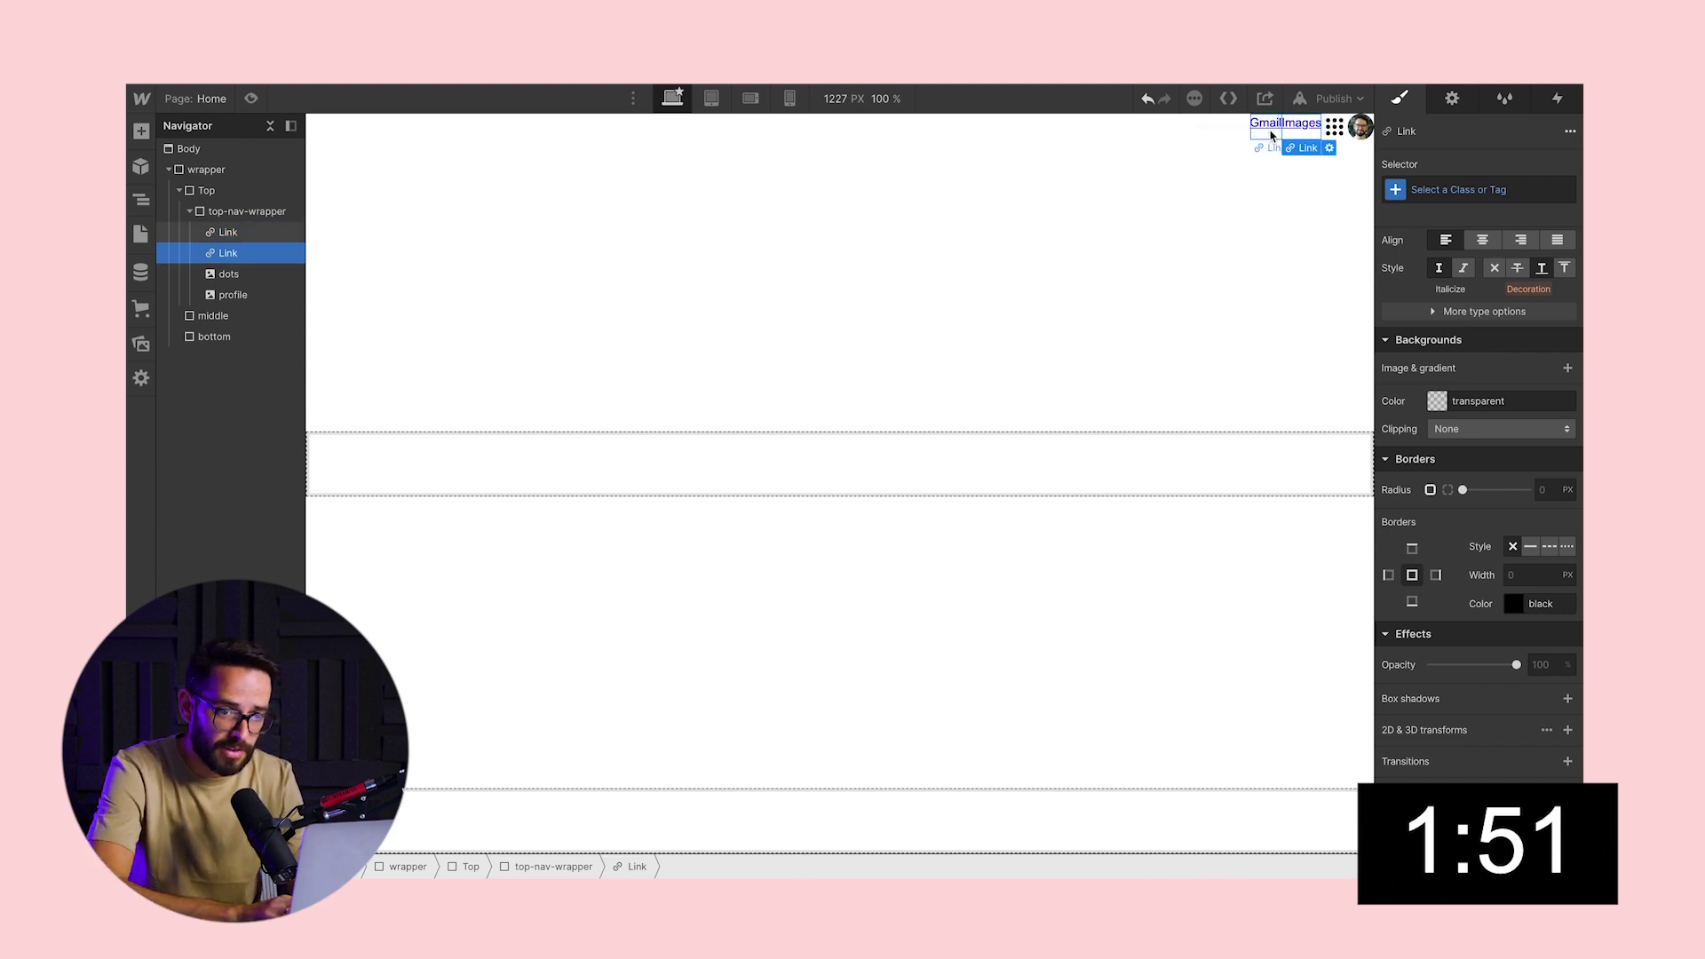
- Style All Links with near-black #1f1f1f text and 10 px left and right margins
{"action": "left_click", "coordinate": [1266, 122]}
{"action": "left_click", "coordinate": [1461, 189]}
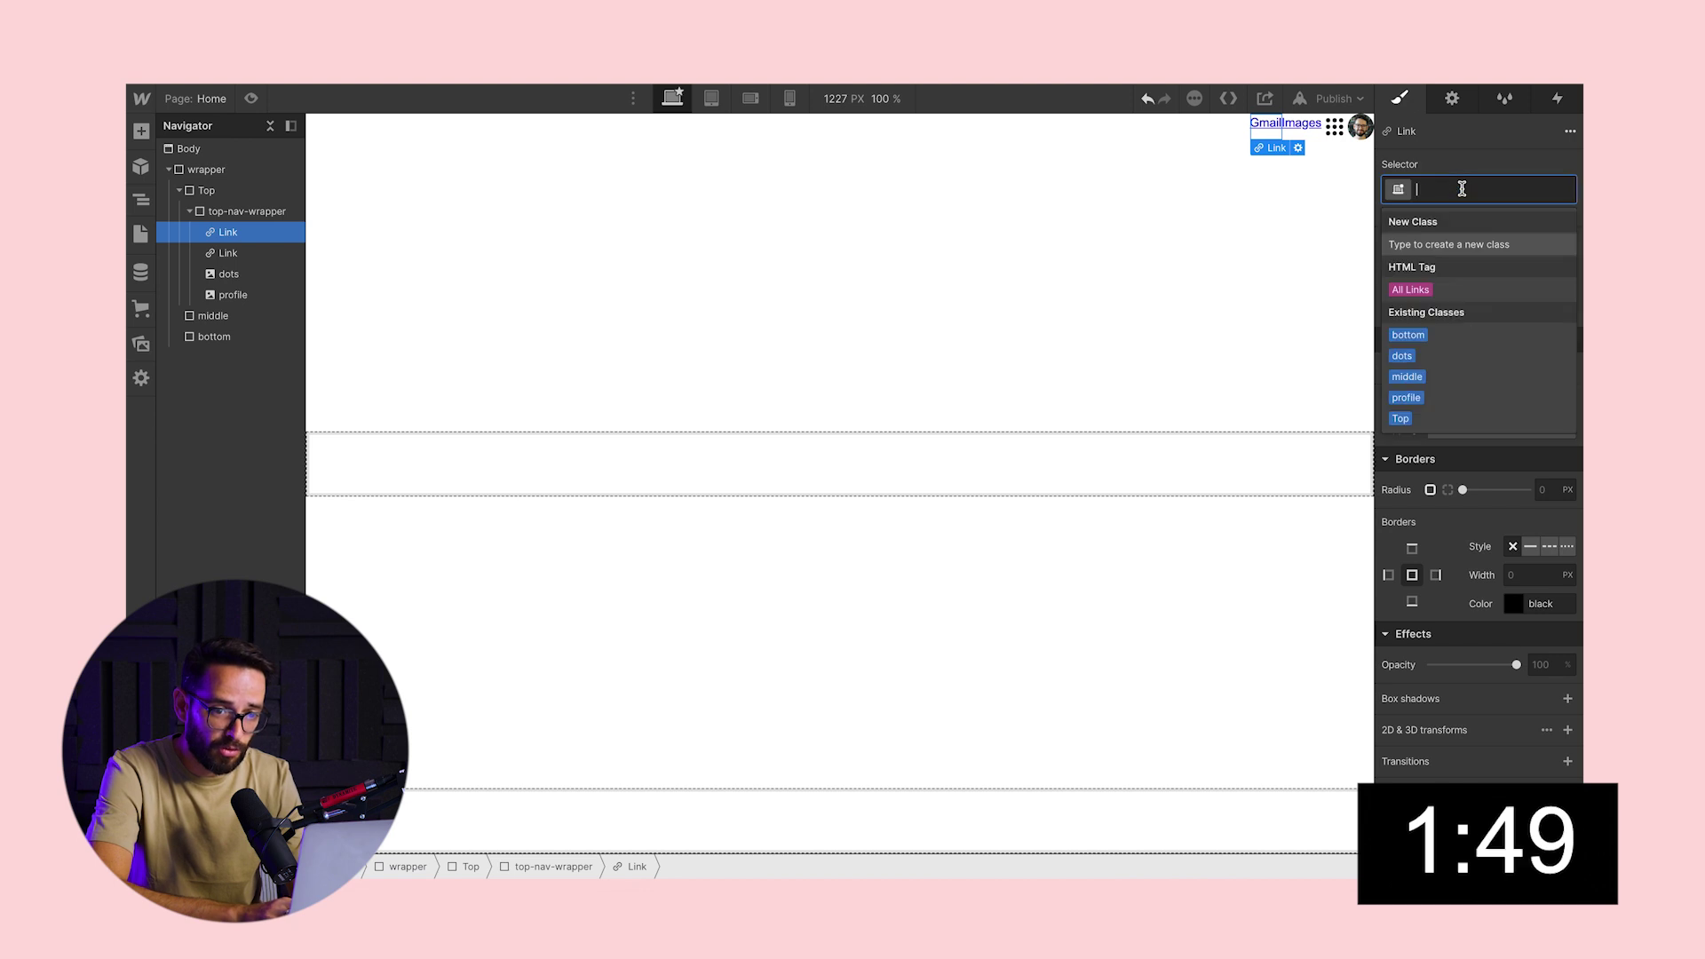
{"action": "left_click", "coordinate": [1419, 285]}
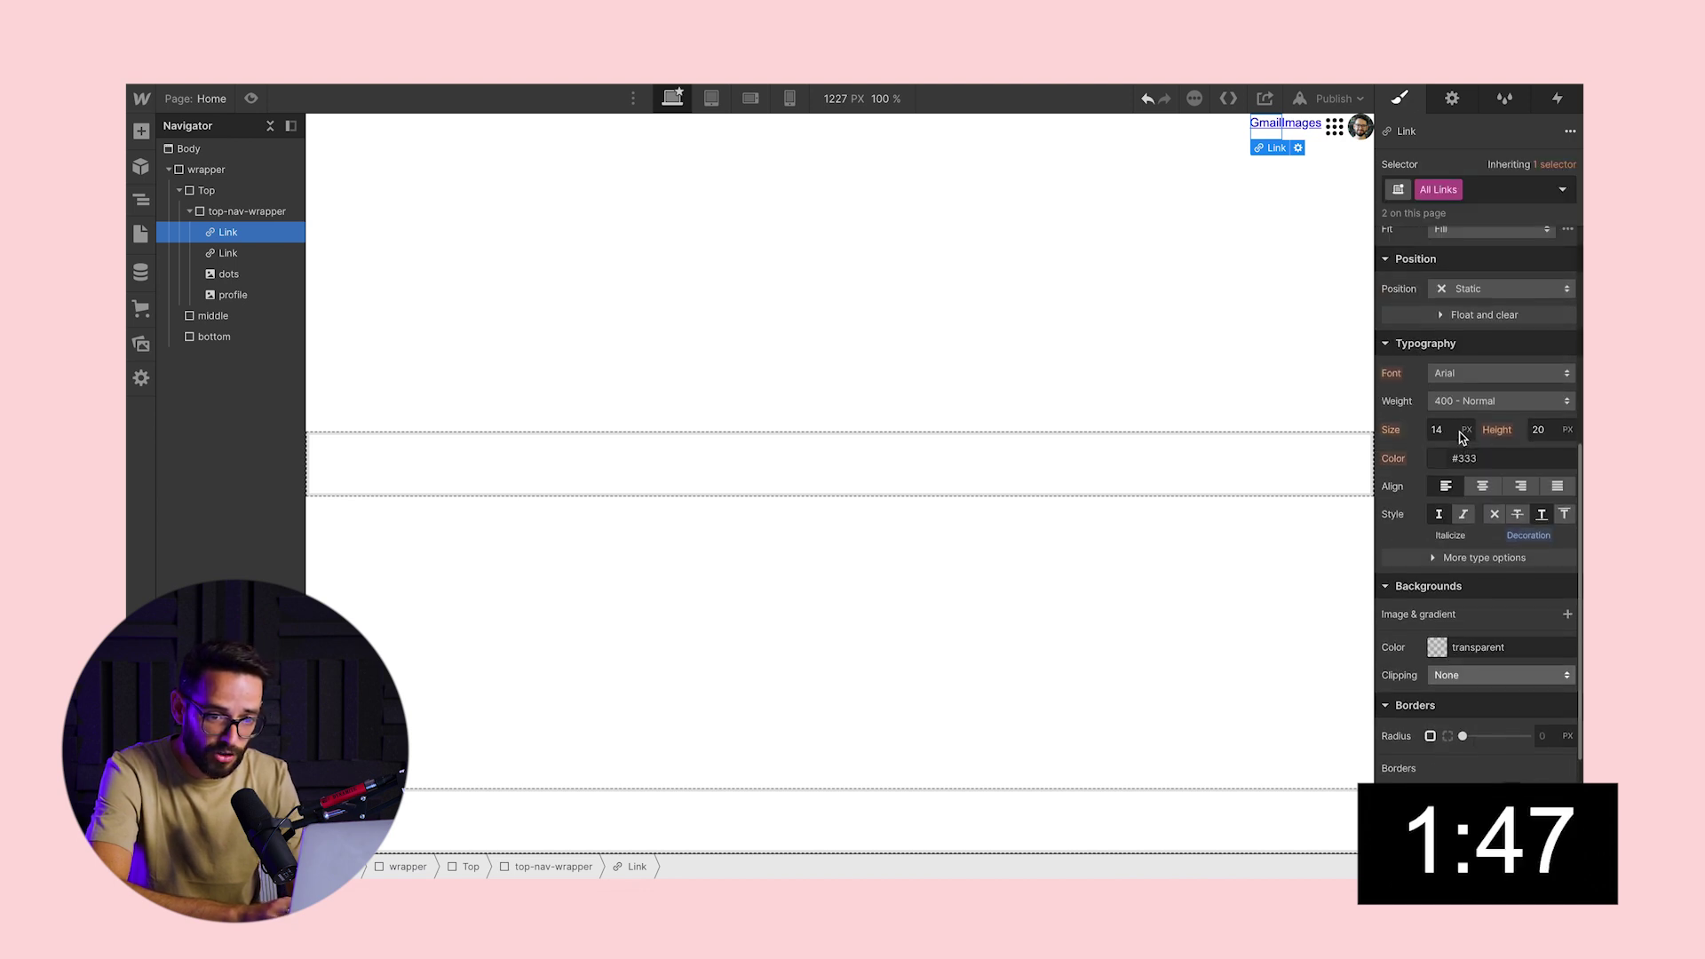
{"action": "left_click", "coordinate": [1438, 458]}
{"action": "left_click", "coordinate": [1412, 565]}
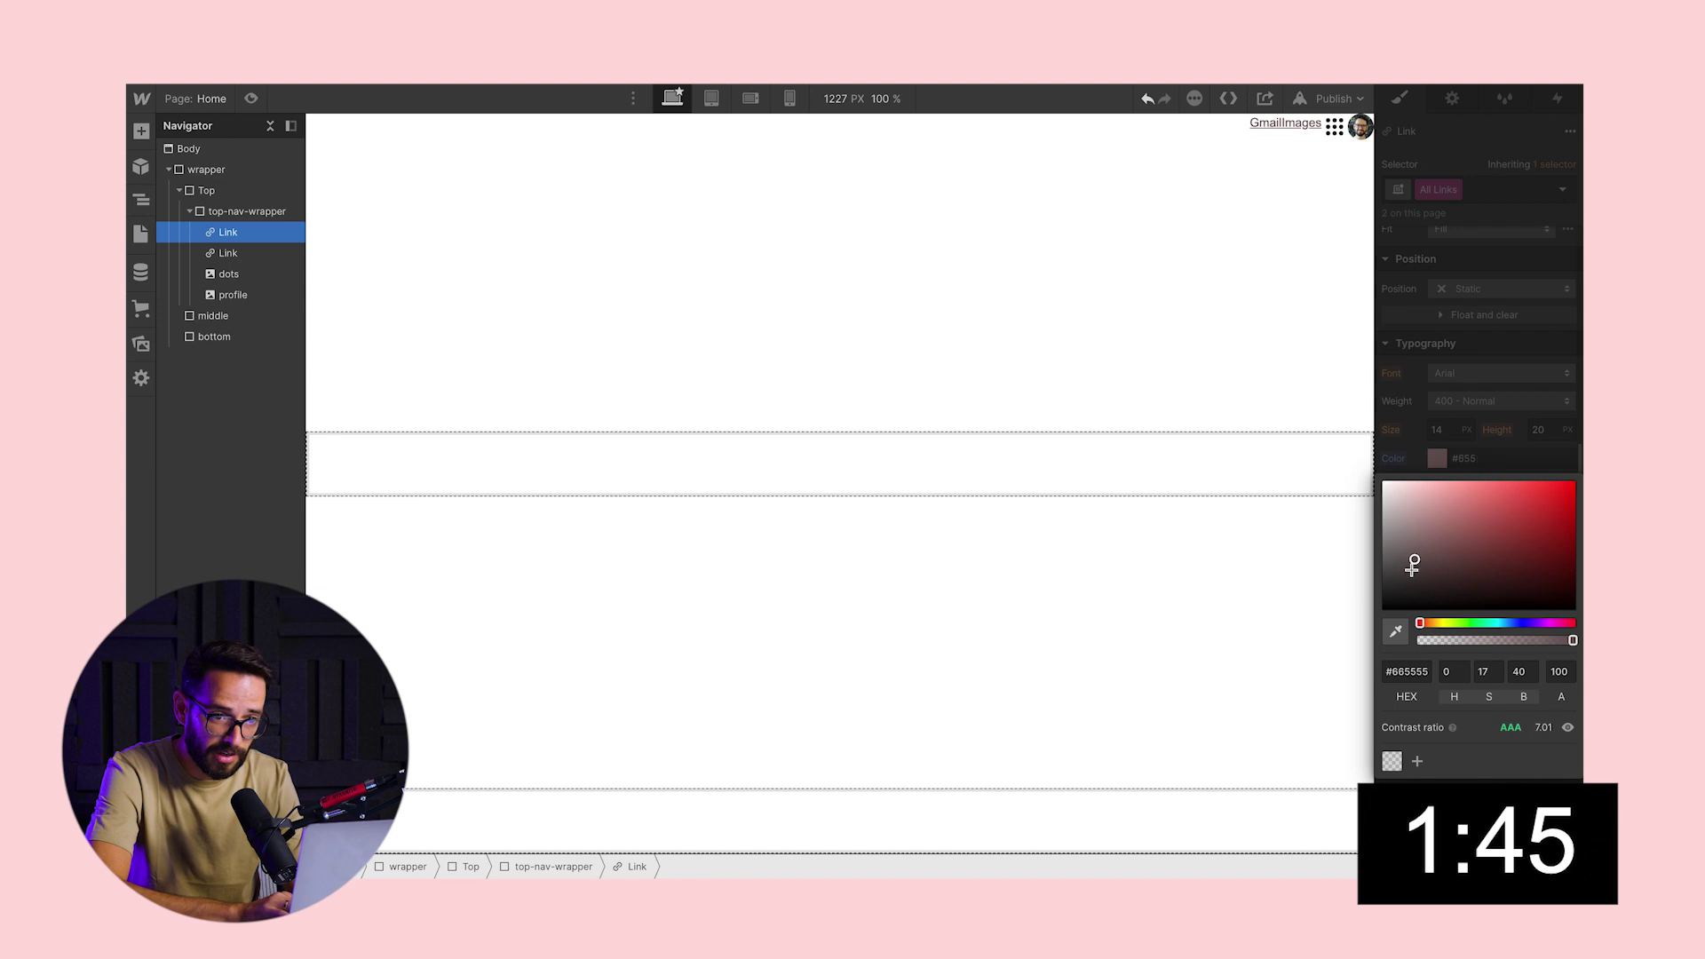
{"action": "left_click_drag", "start_coordinate": [1412, 565], "coordinate": [1382, 596]}
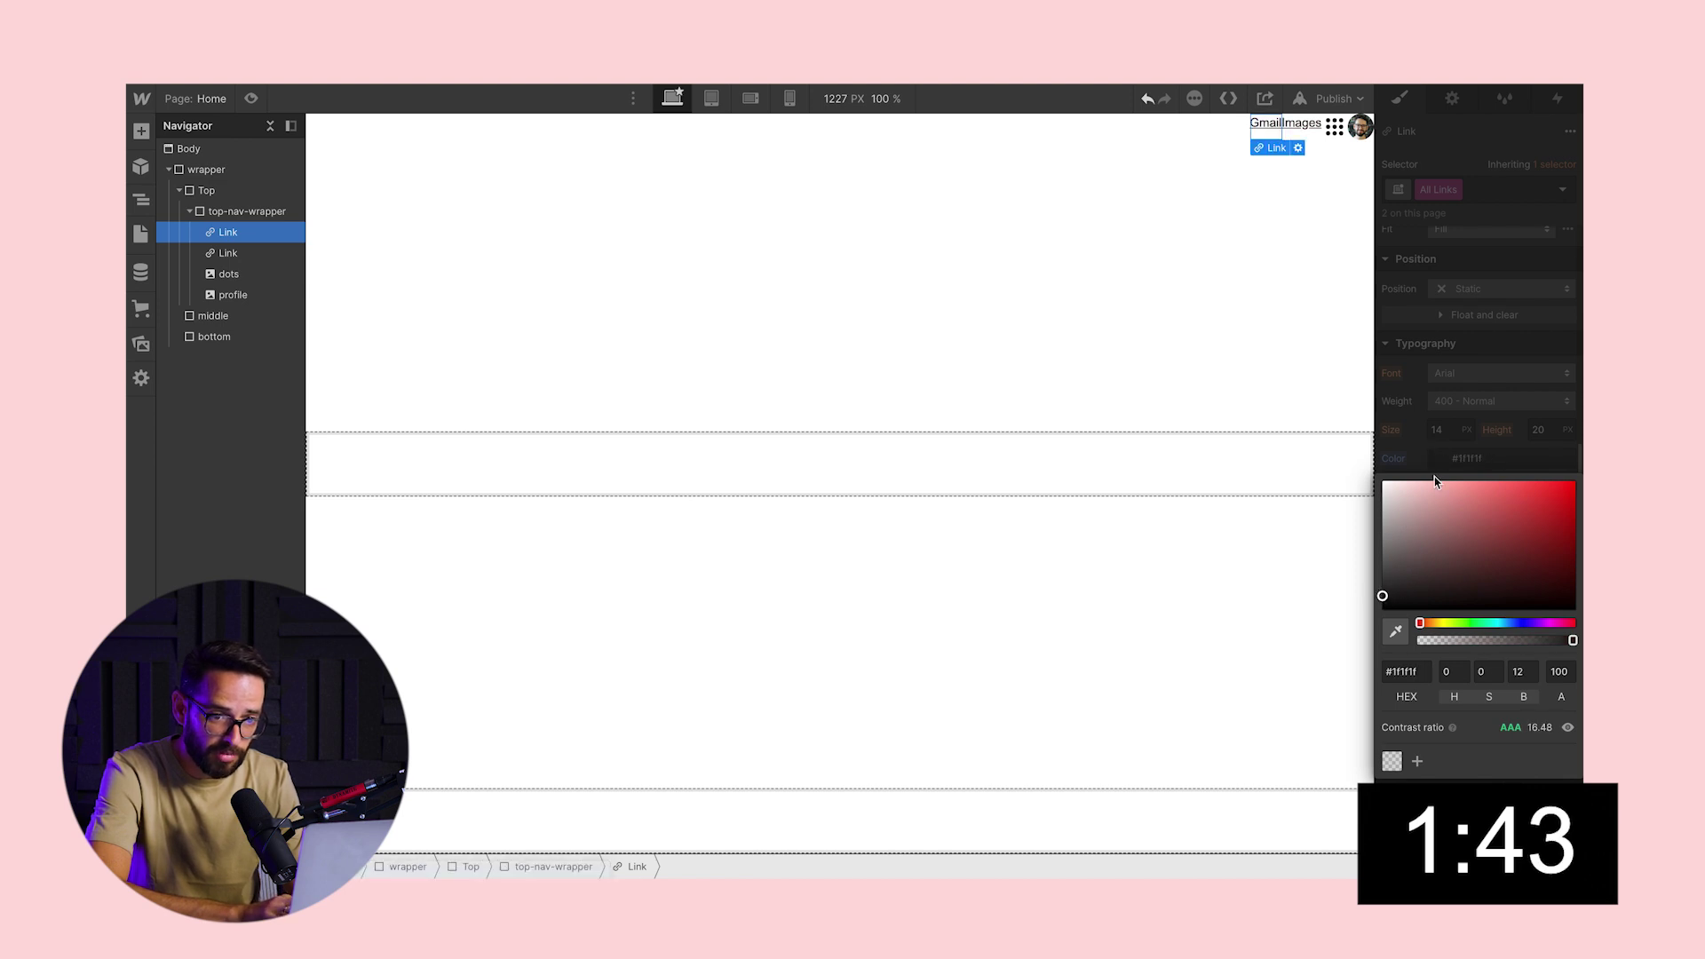
{"action": "left_click", "coordinate": [1435, 462]}
{"action": "scroll", "coordinate": [1412, 449], "scroll_direction": "up", "scroll_amount": 8}
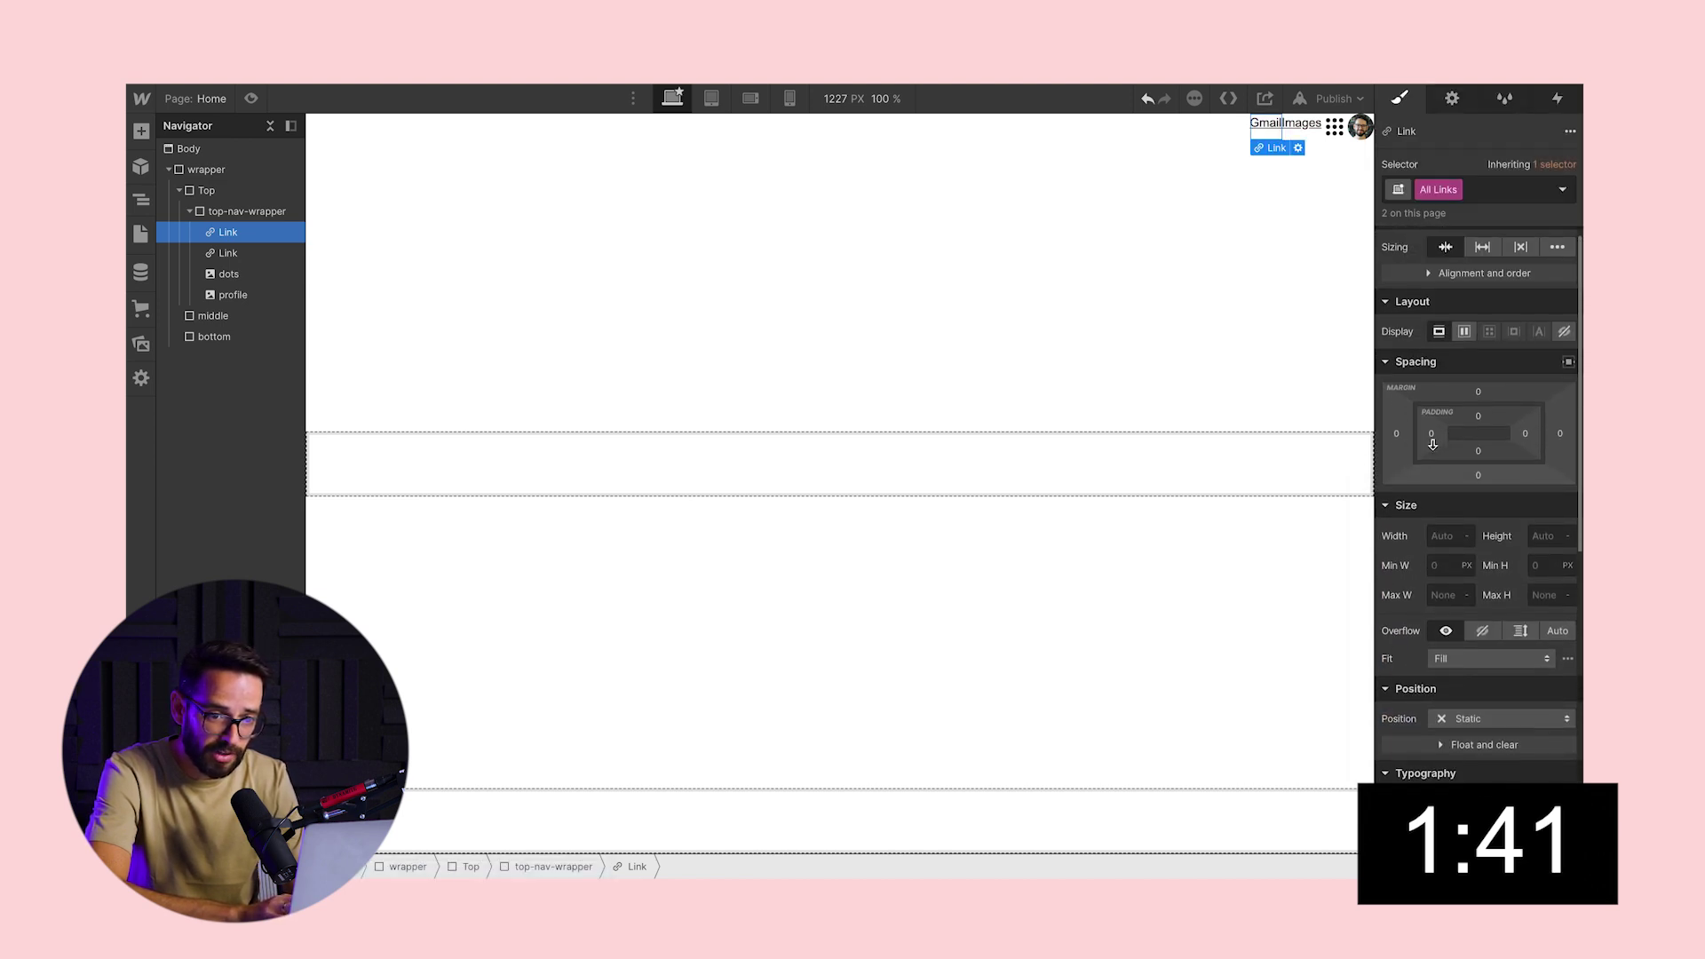
{"action": "left_click_drag", "start_coordinate": [1406, 446], "coordinate": [1385, 447]}
{"action": "left_click", "coordinate": [1360, 125]}
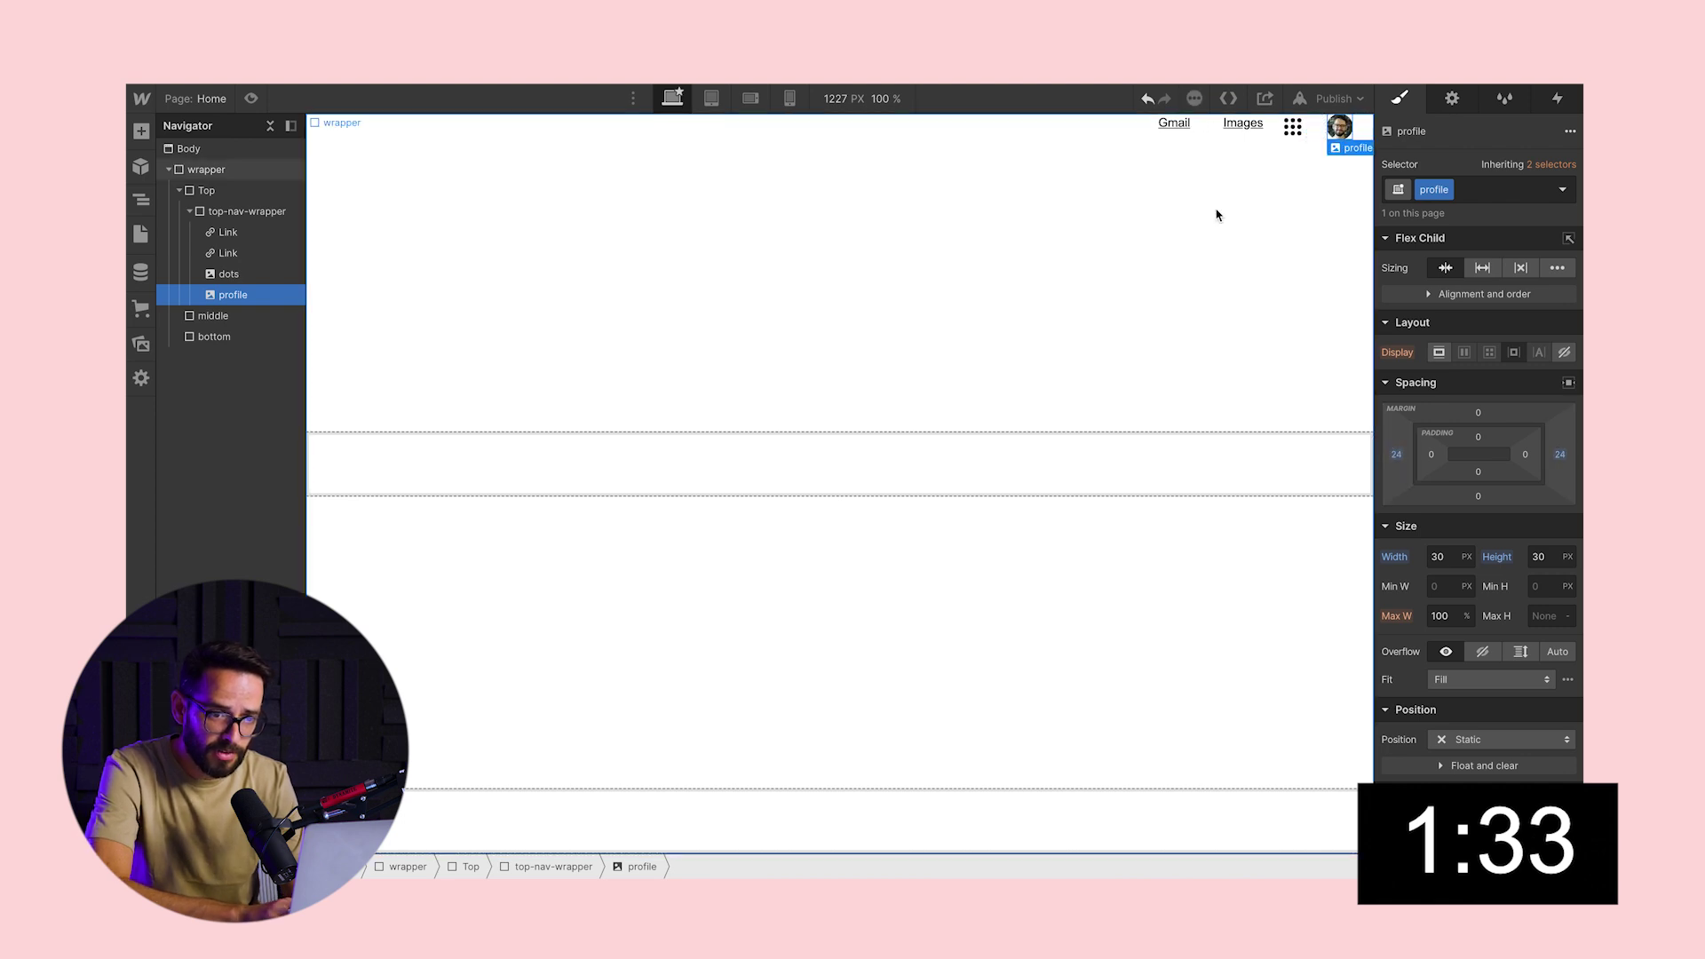
- Give top-nav-wrapper 18 px top and bottom padding and set All Links decoration to none
{"action": "left_click", "coordinate": [233, 213]}
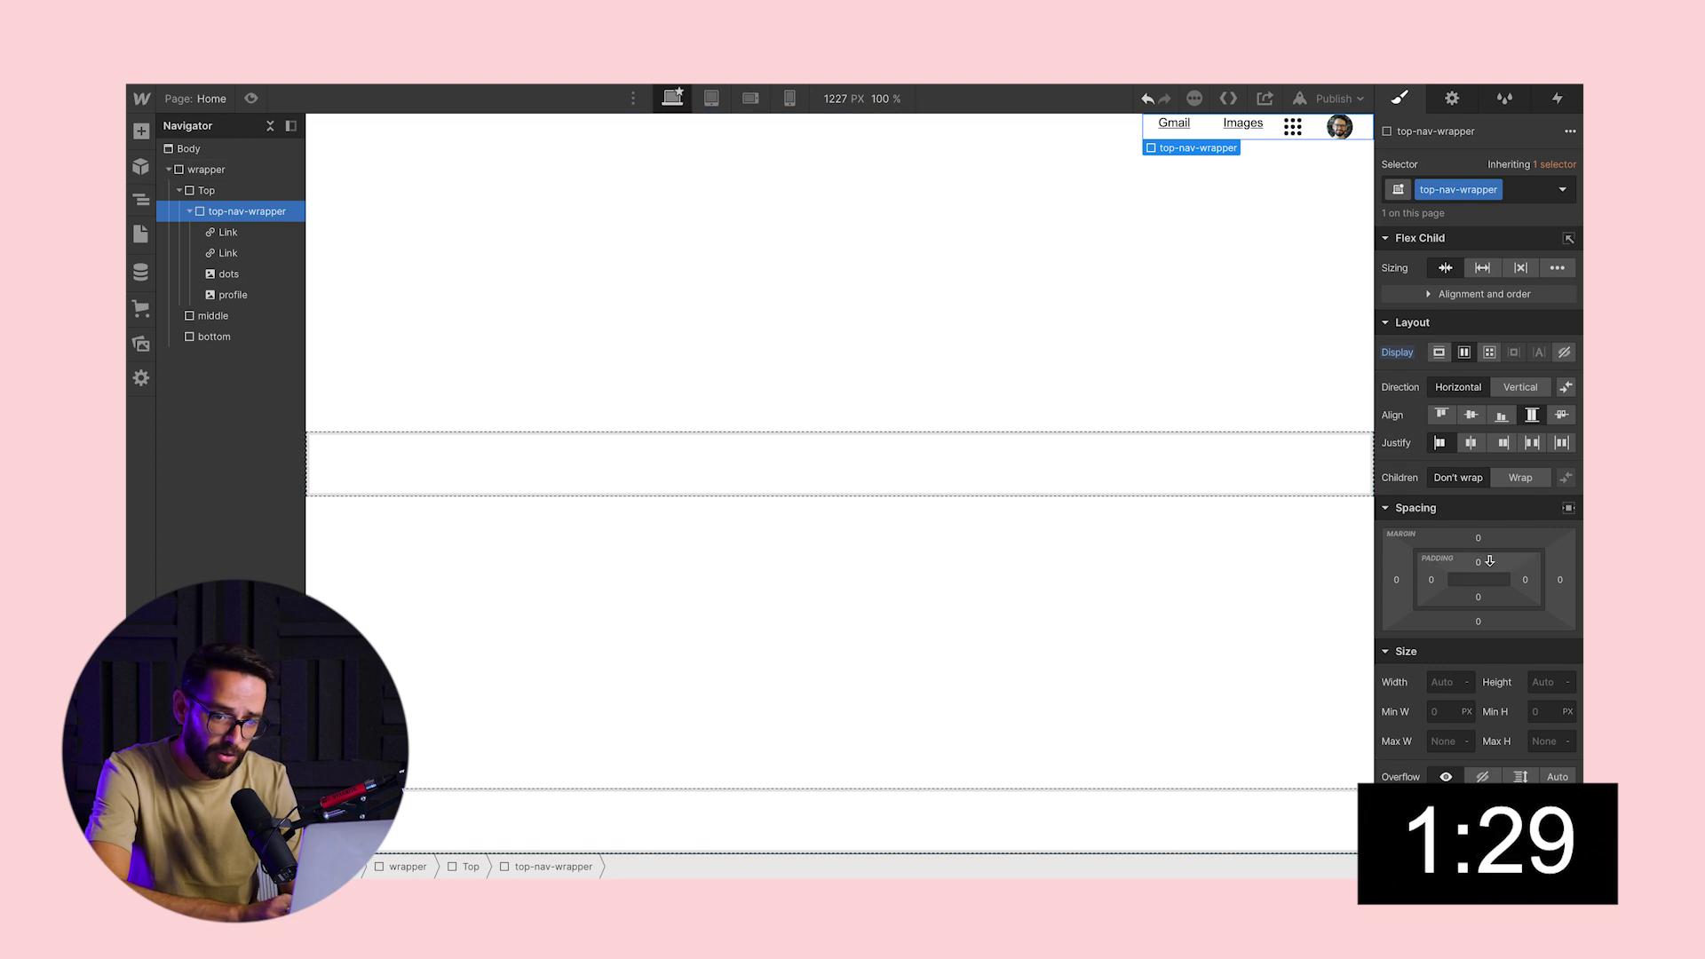
{"action": "left_click_drag", "start_coordinate": [1484, 569], "coordinate": [1475, 580]}
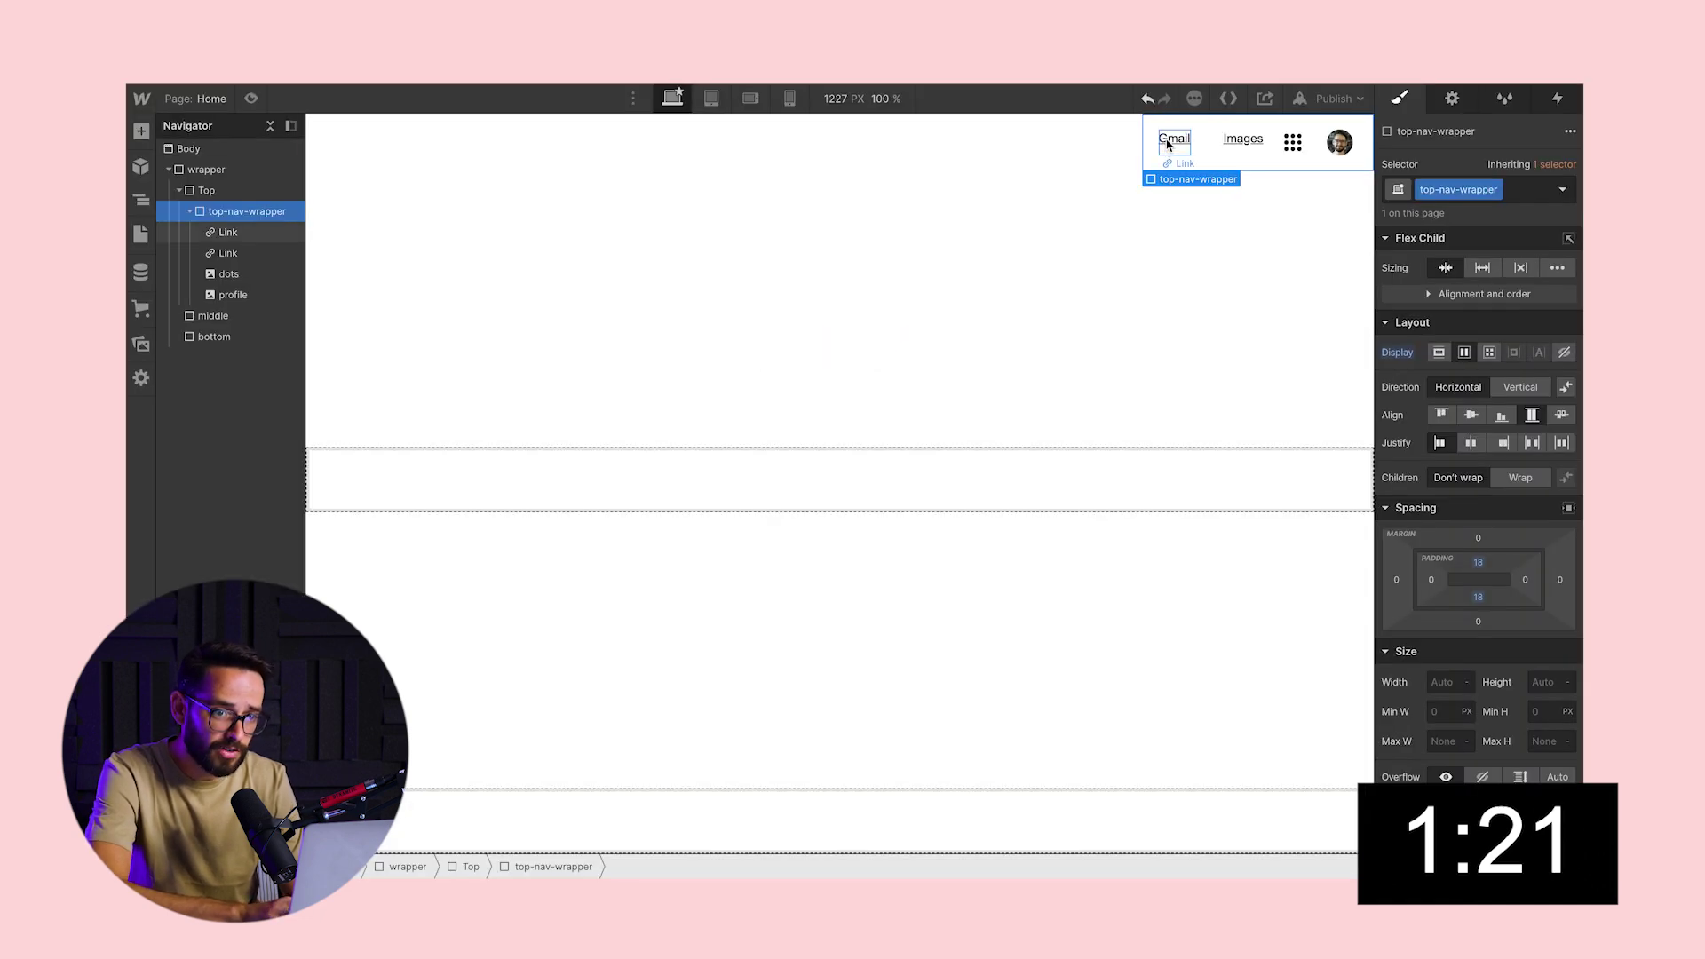
{"action": "left_click", "coordinate": [1174, 139]}
{"action": "left_click", "coordinate": [1440, 190]}
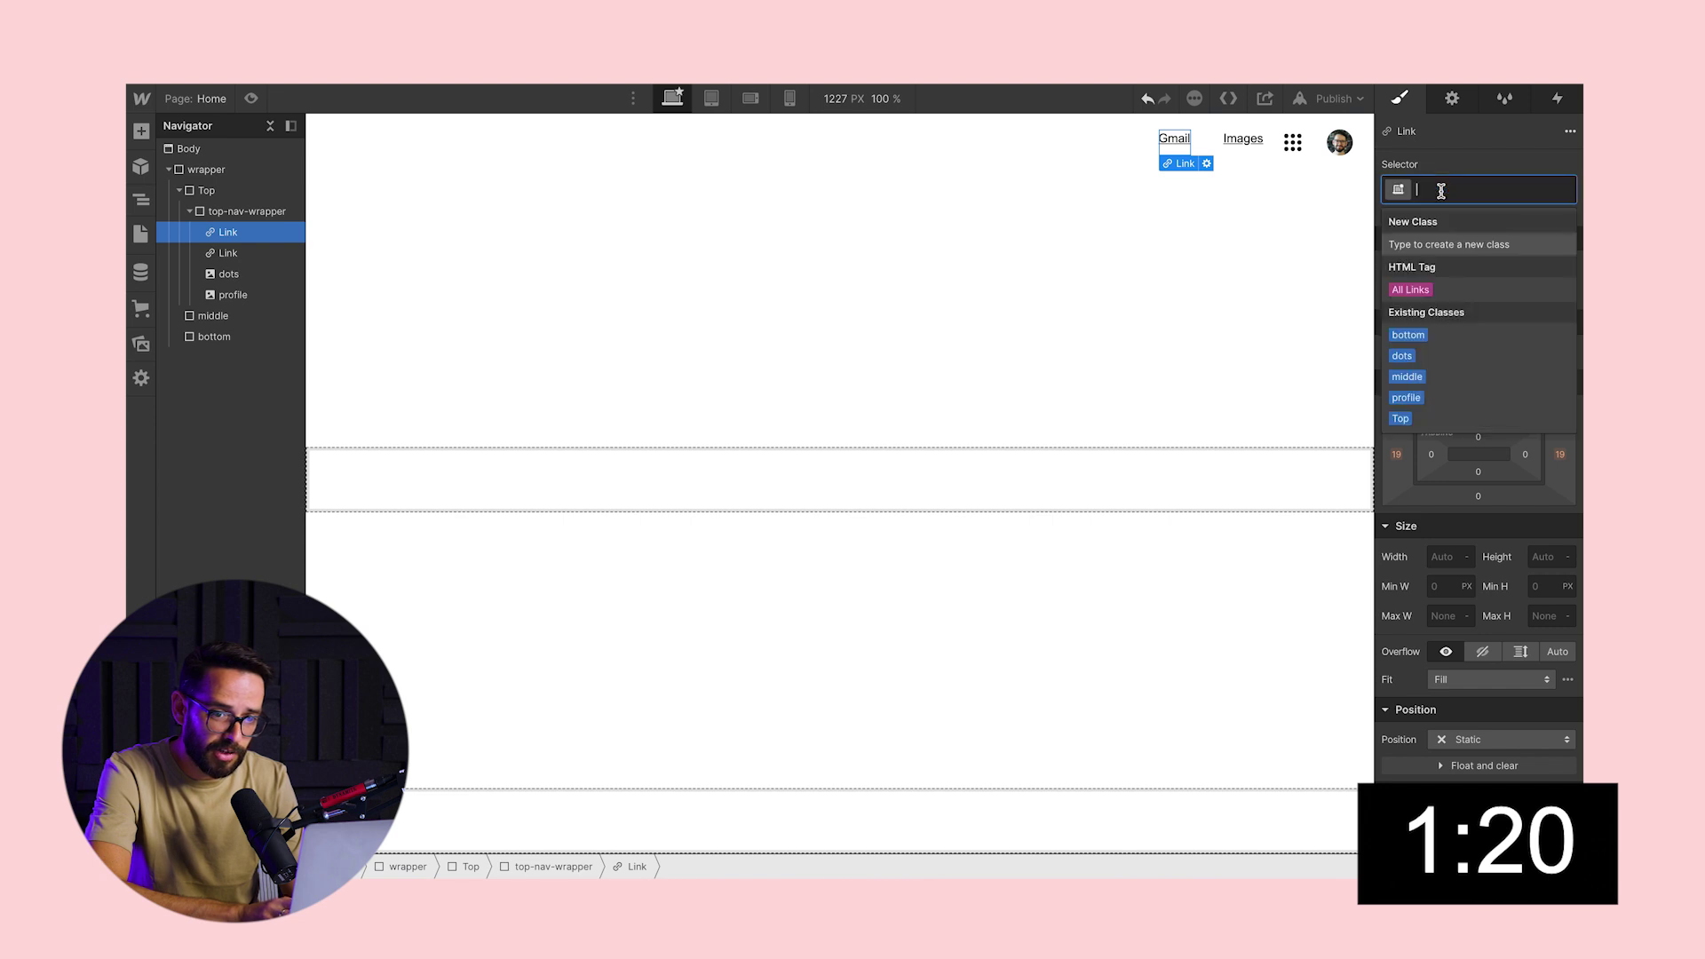
{"action": "left_click", "coordinate": [1419, 290]}
{"action": "scroll", "coordinate": [1447, 489], "scroll_direction": "down", "scroll_amount": 5}
{"action": "scroll", "coordinate": [1447, 490], "scroll_direction": "up", "scroll_amount": 4}
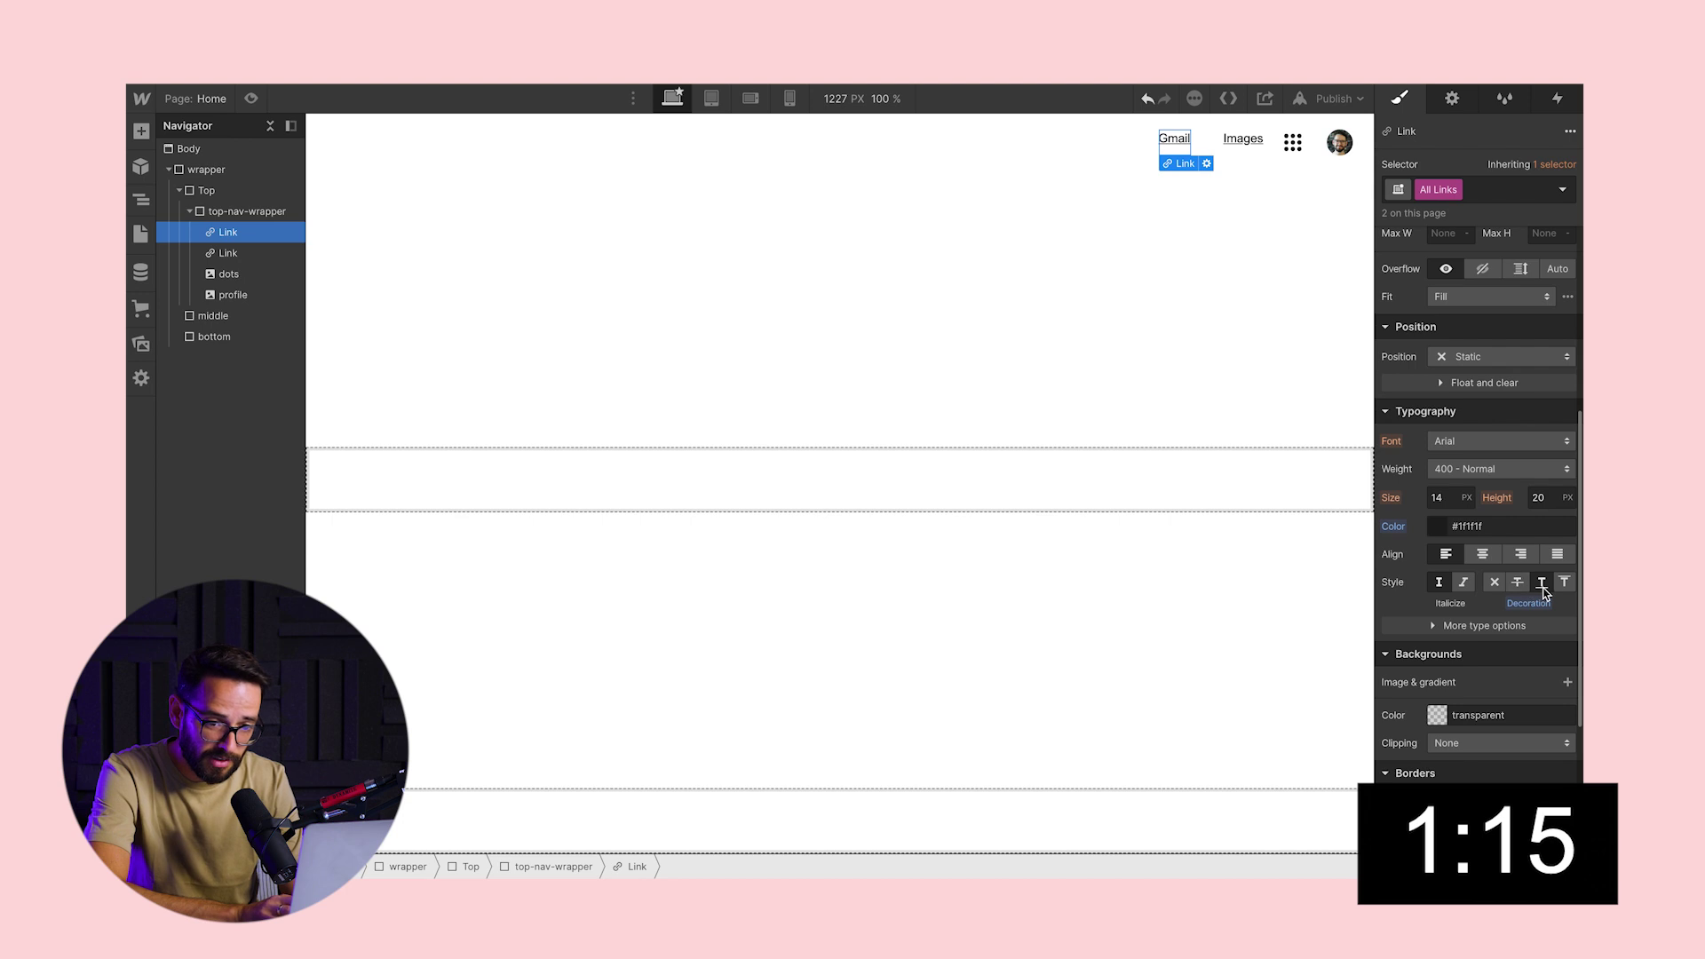
{"action": "left_click", "coordinate": [1494, 582]}
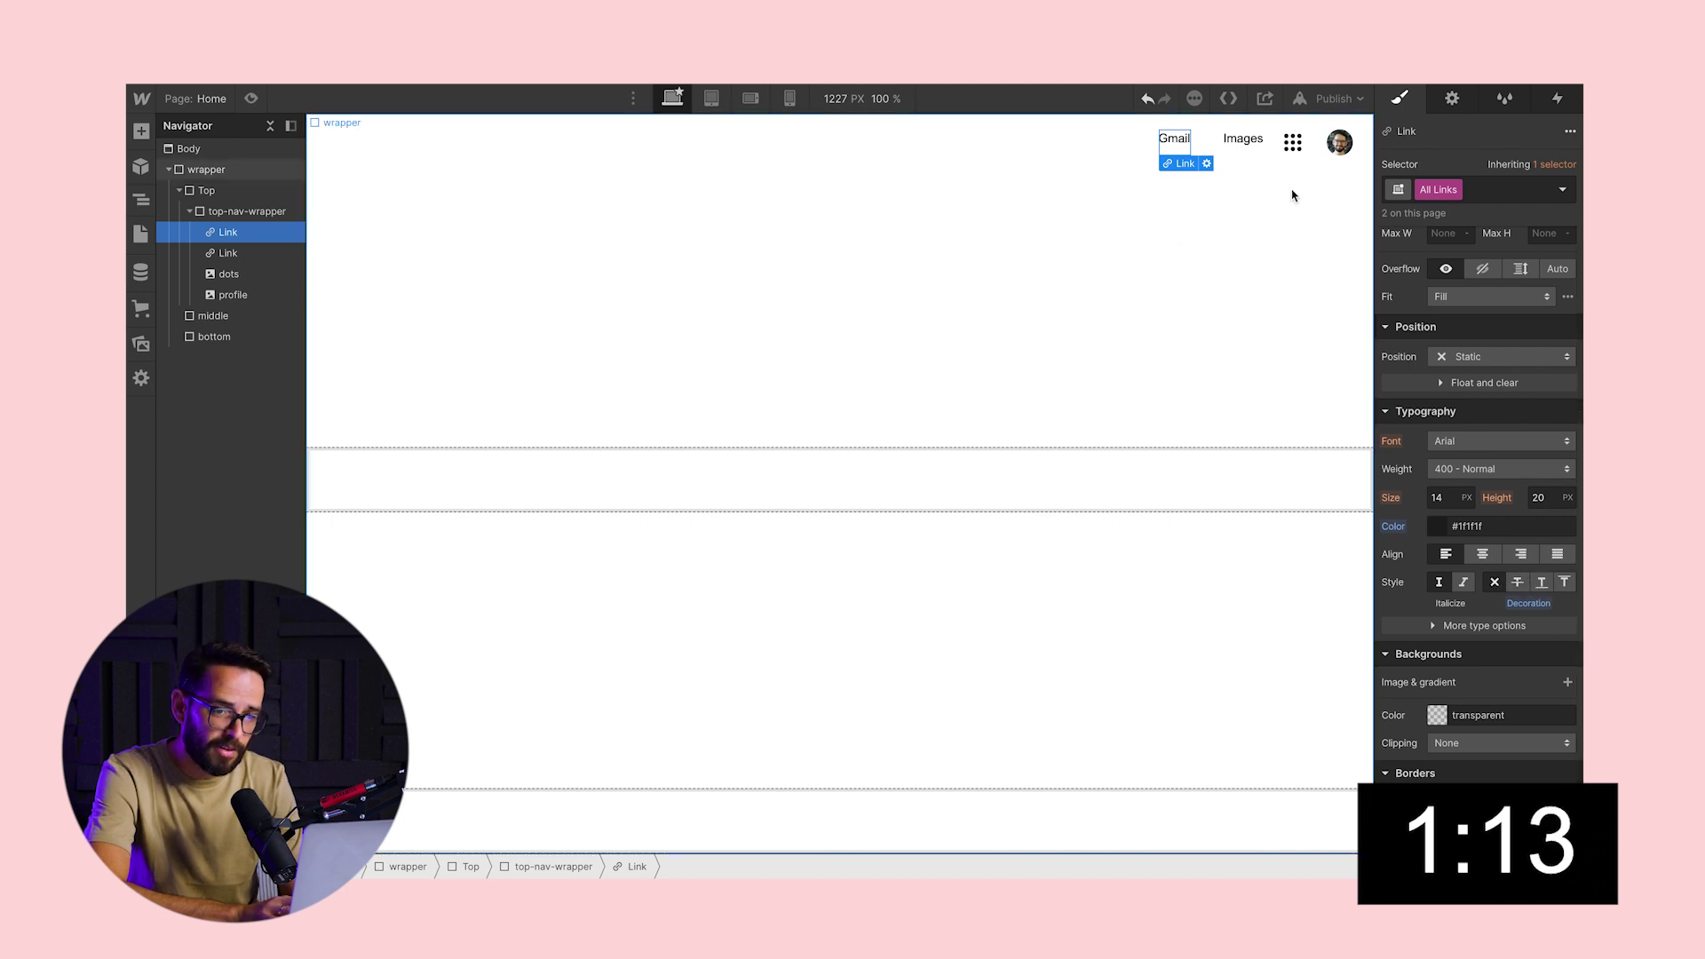
- Insert a Div Block into middle and set middle to flex with center align and justify
{"action": "left_click", "coordinate": [826, 495]}
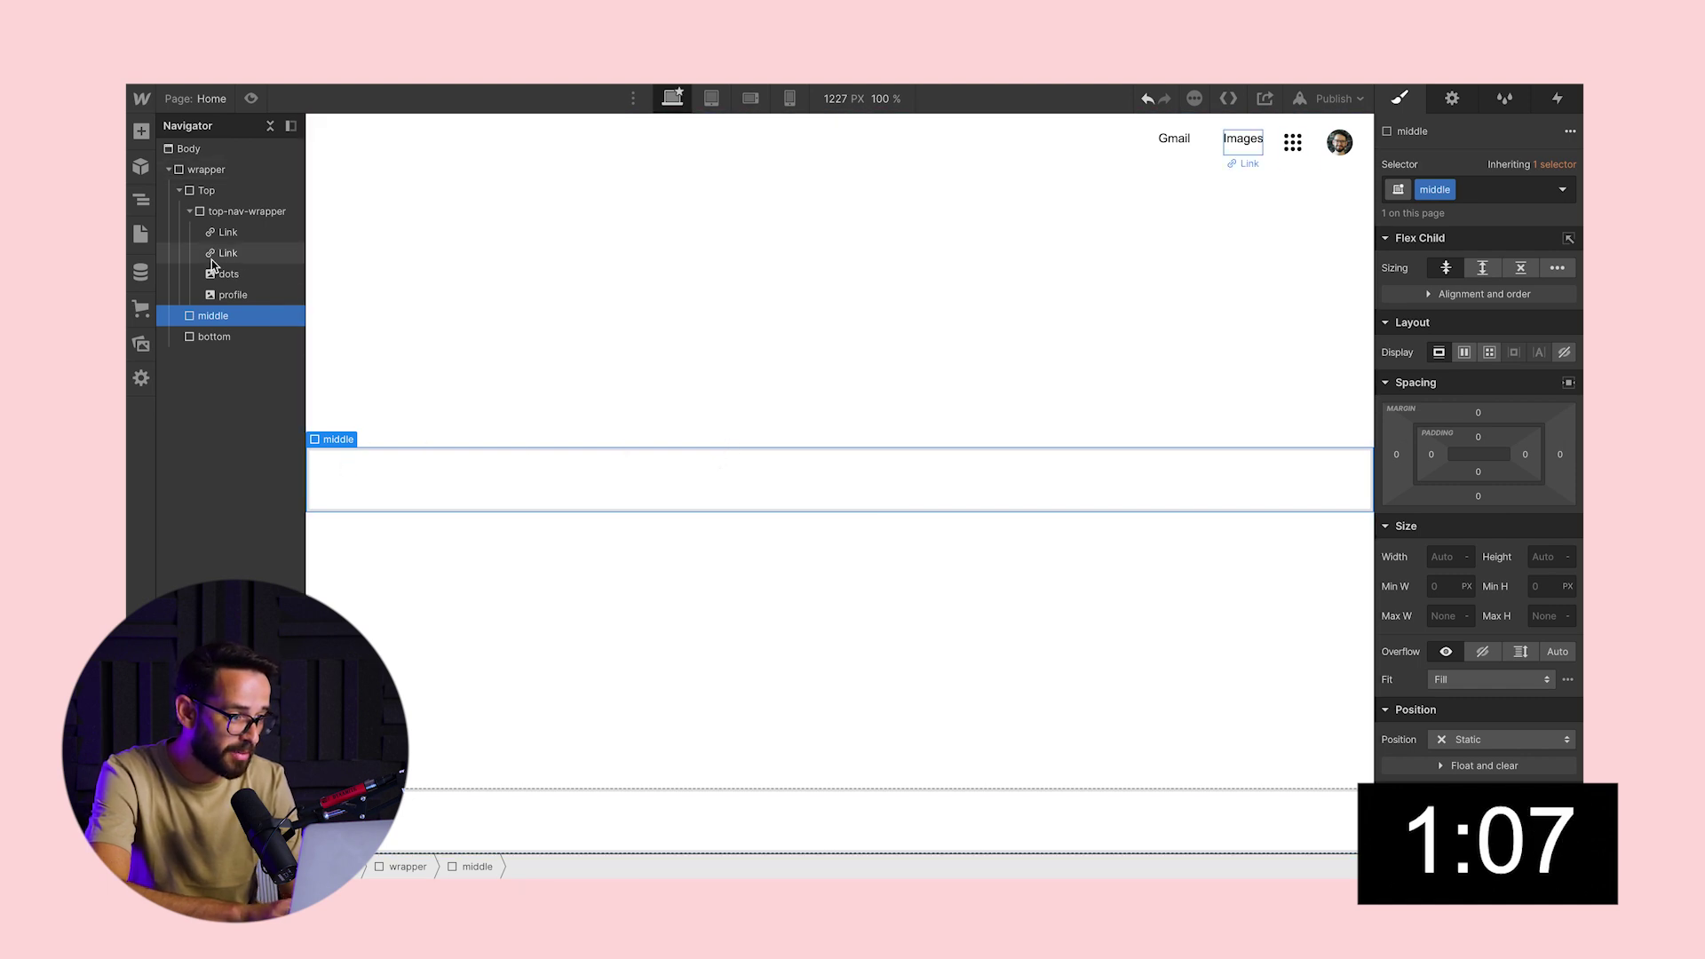
{"action": "left_click", "coordinate": [140, 132]}
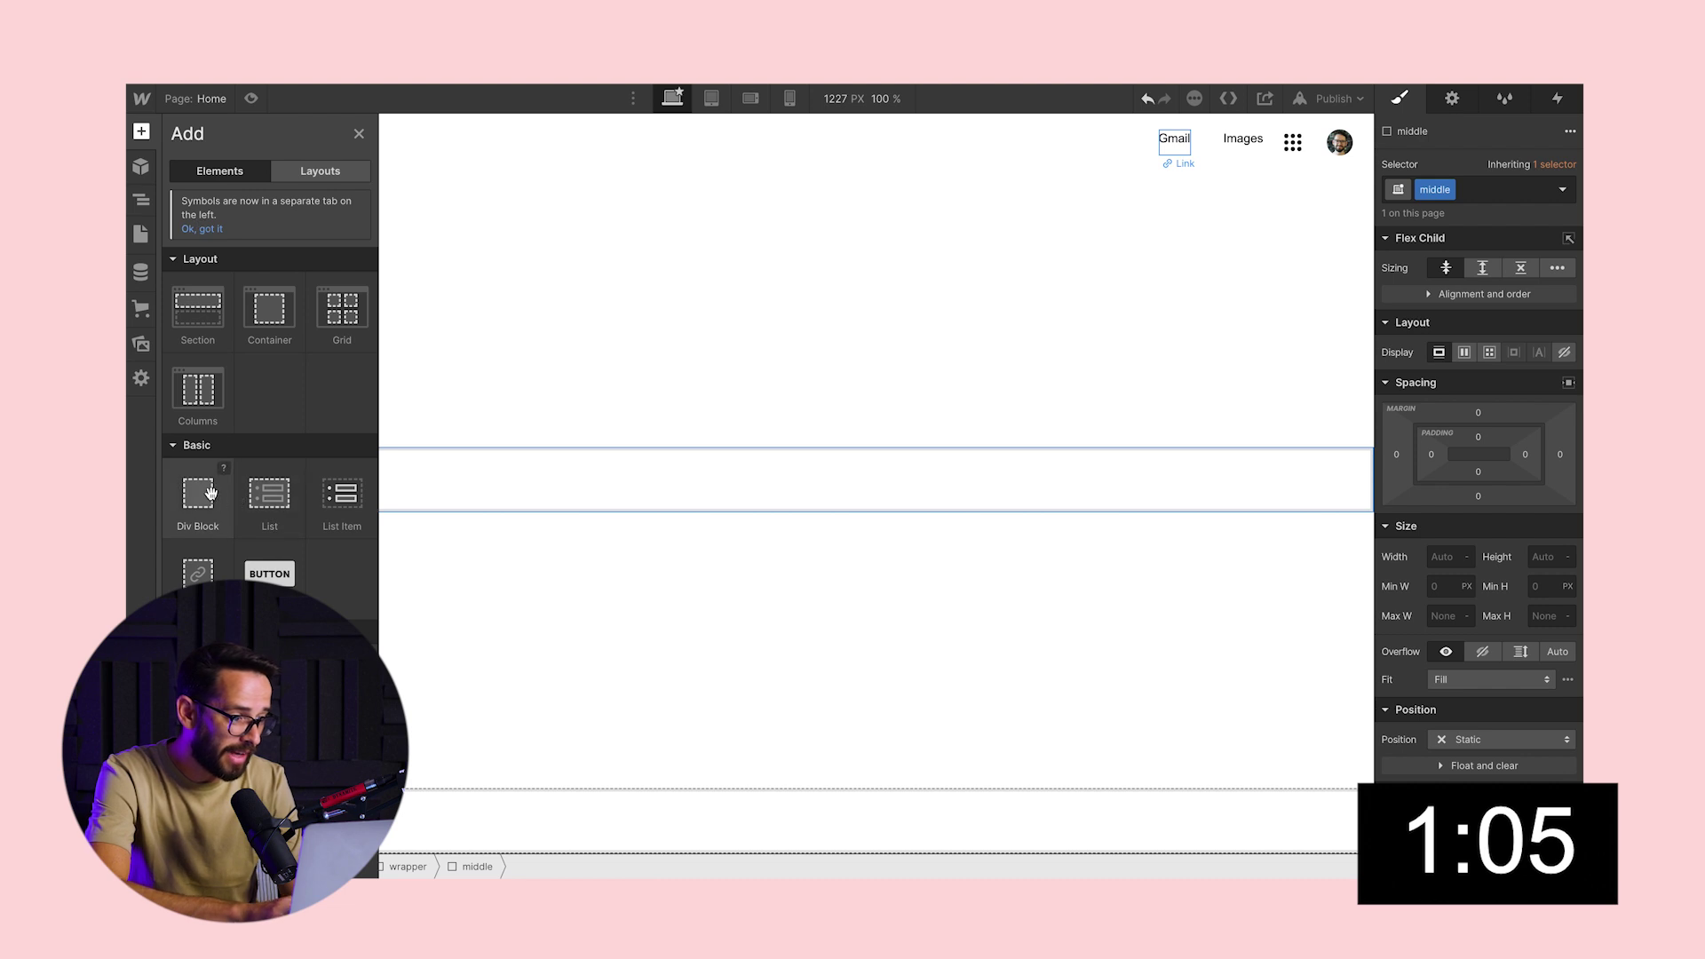
{"action": "left_click_drag", "start_coordinate": [206, 495], "coordinate": [603, 485]}
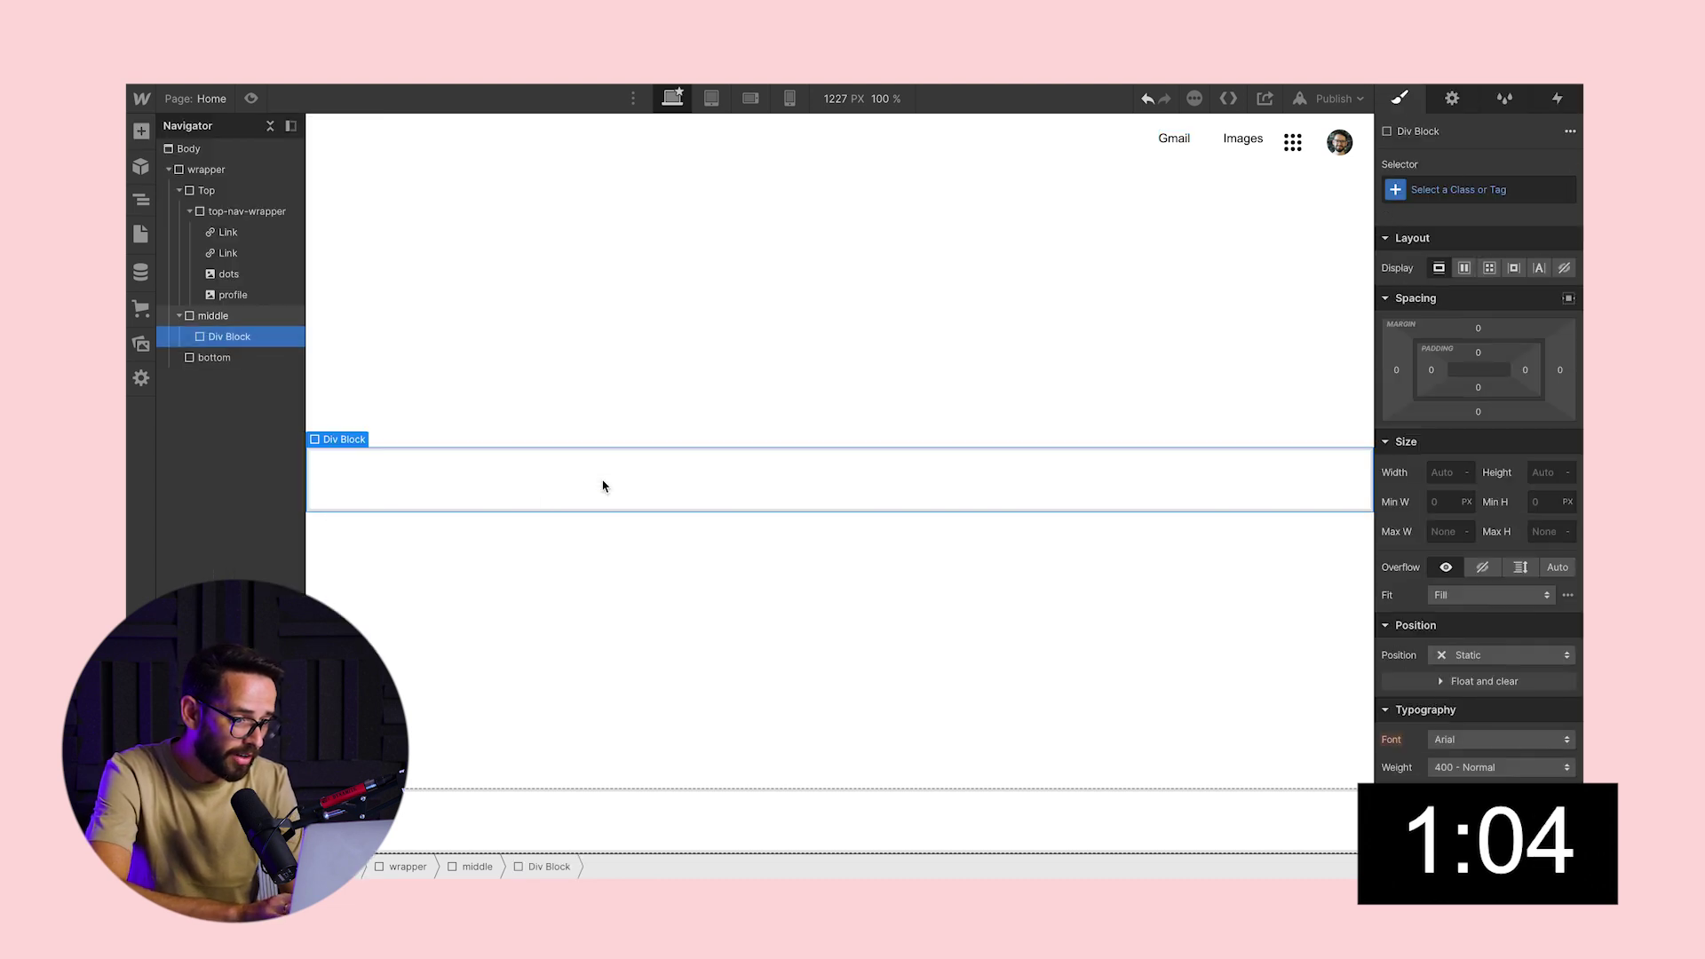
{"action": "left_click", "coordinate": [218, 316]}
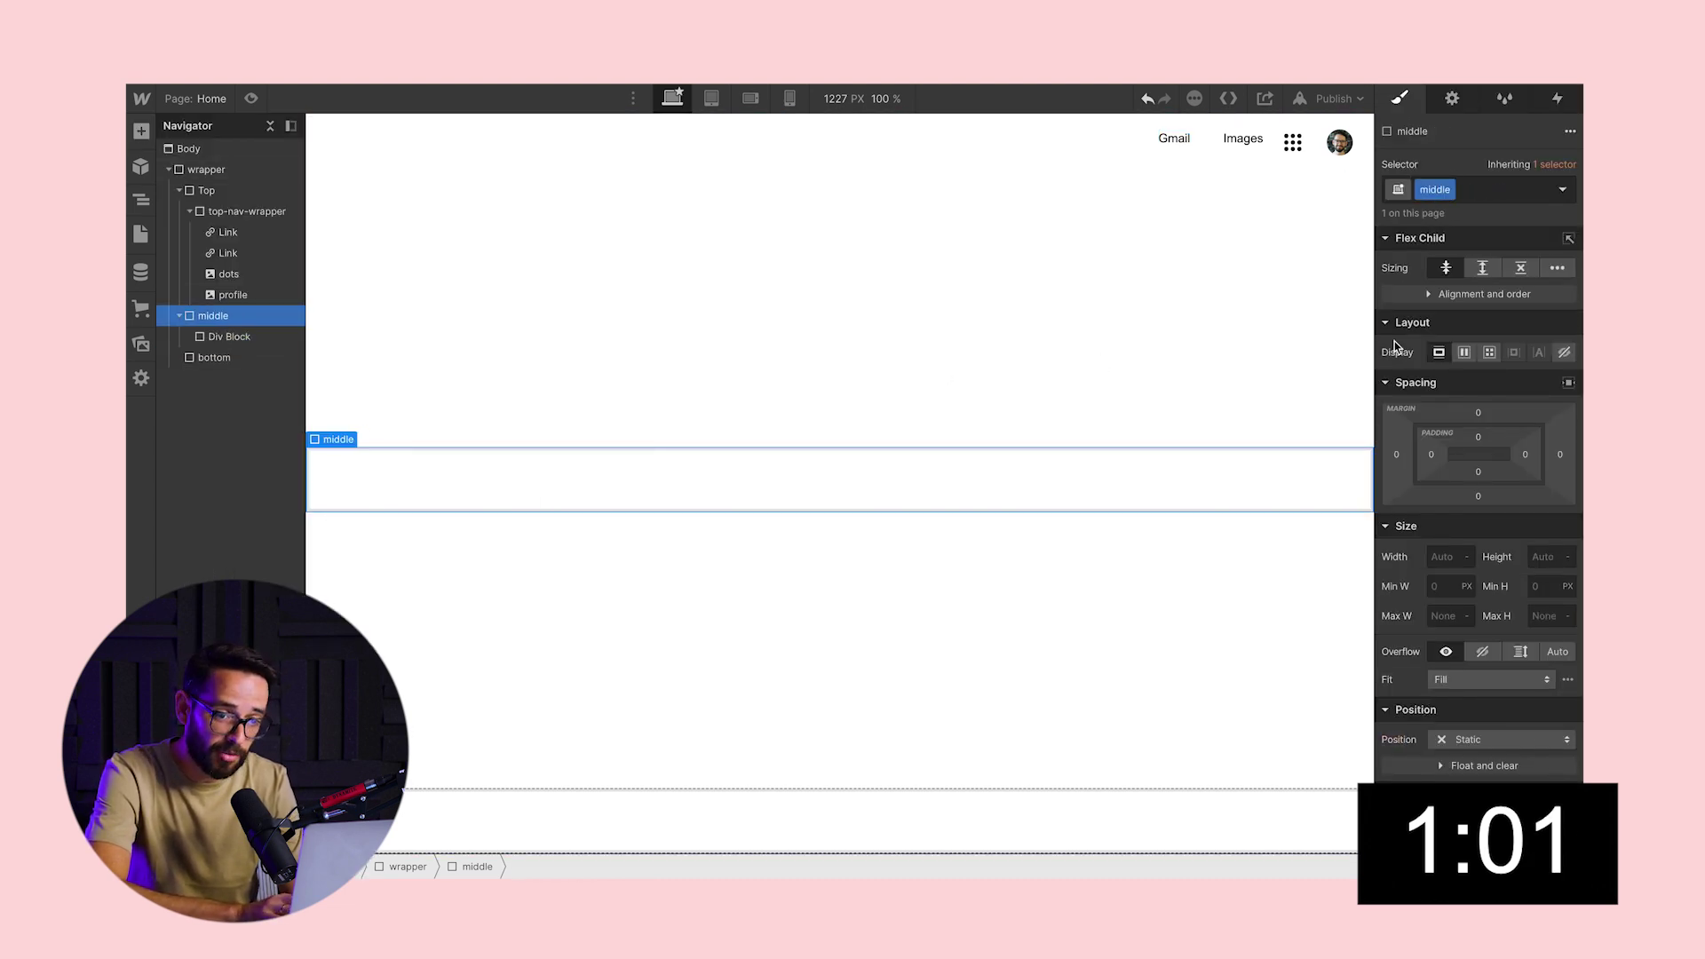
{"action": "left_click", "coordinate": [1463, 353]}
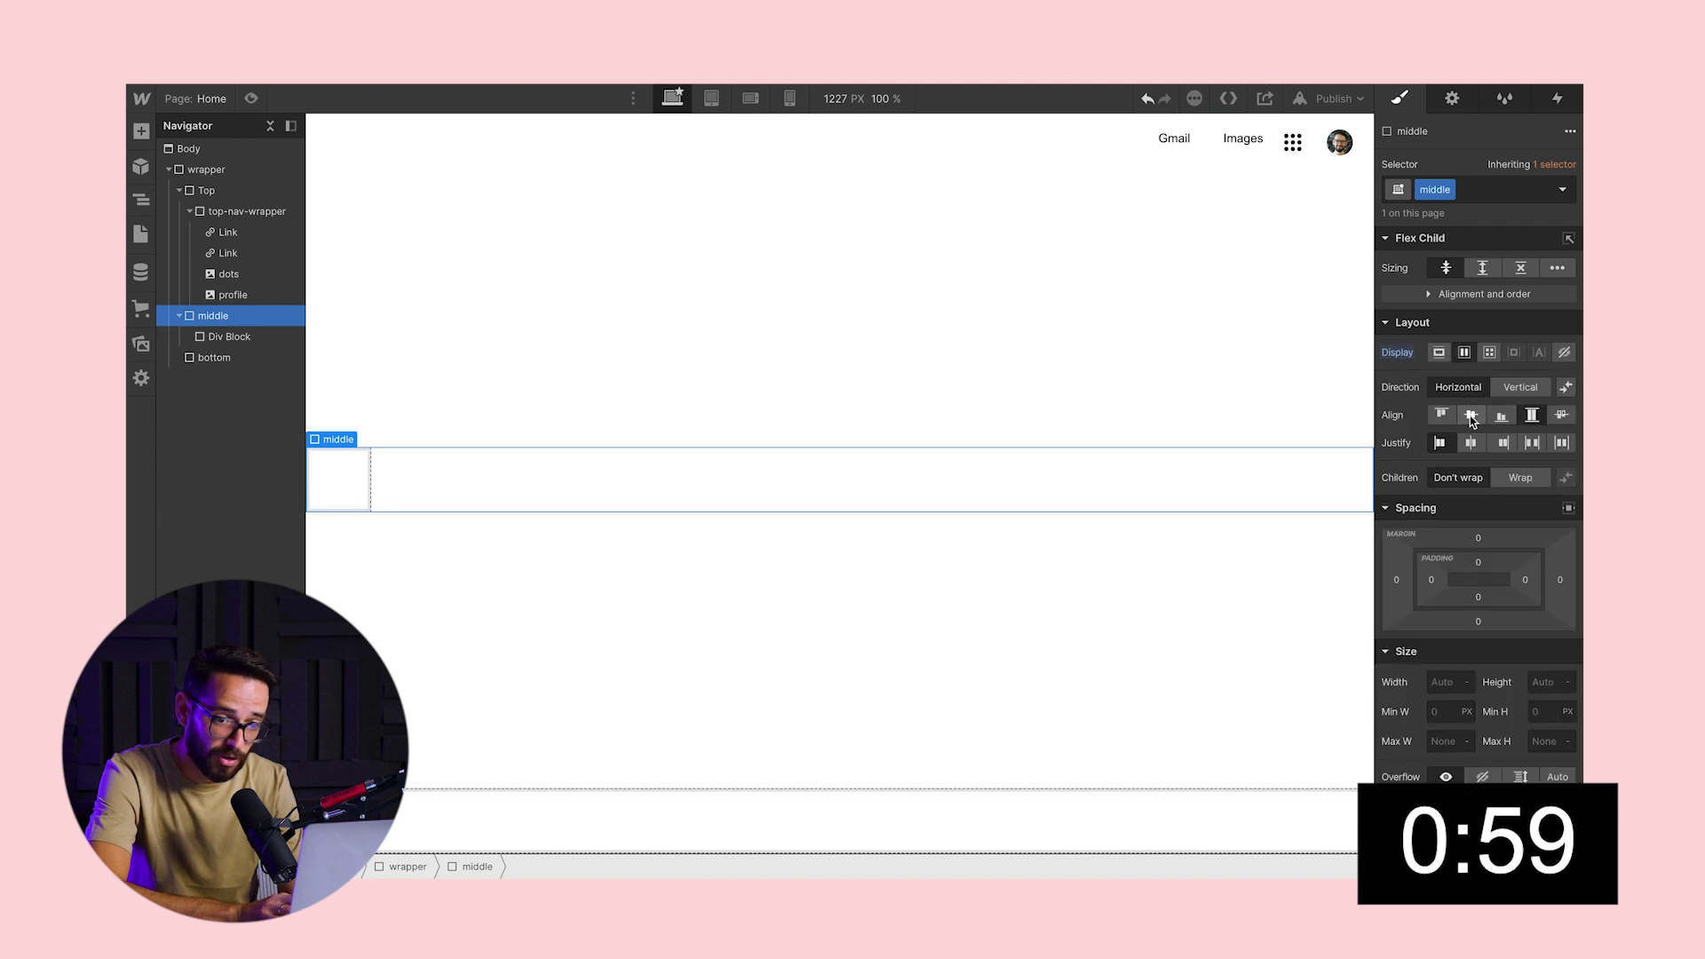
{"action": "left_click", "coordinate": [1469, 415]}
{"action": "left_click", "coordinate": [1470, 443]}
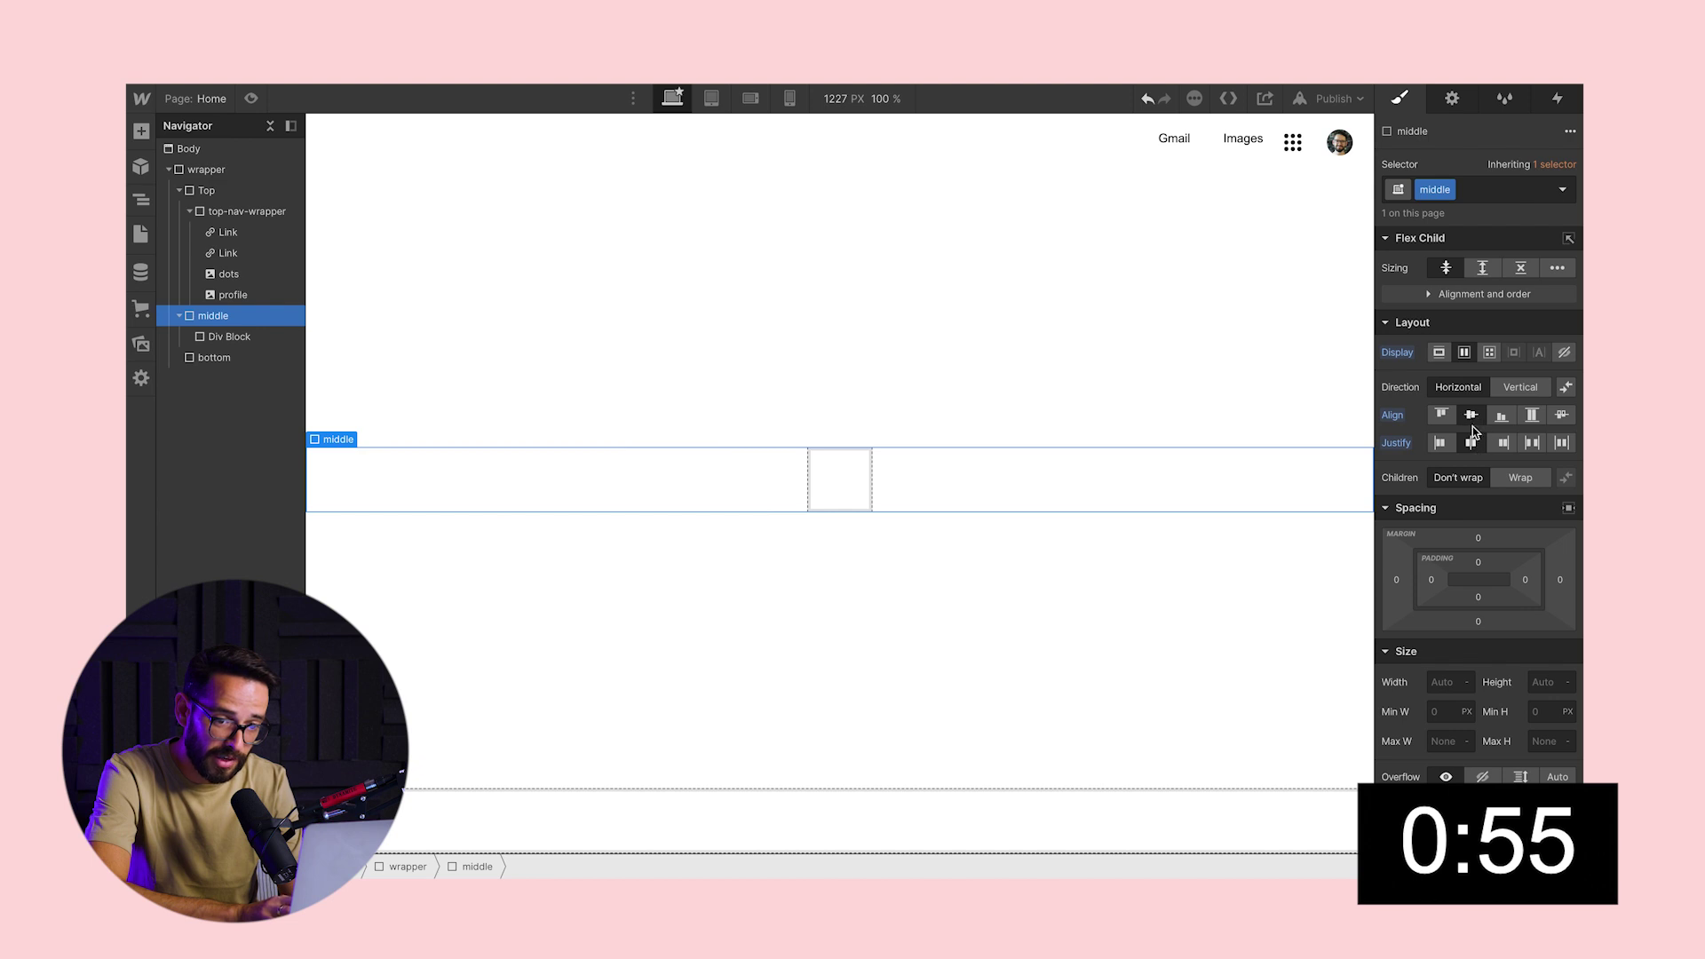
{"action": "left_click", "coordinate": [841, 483]}
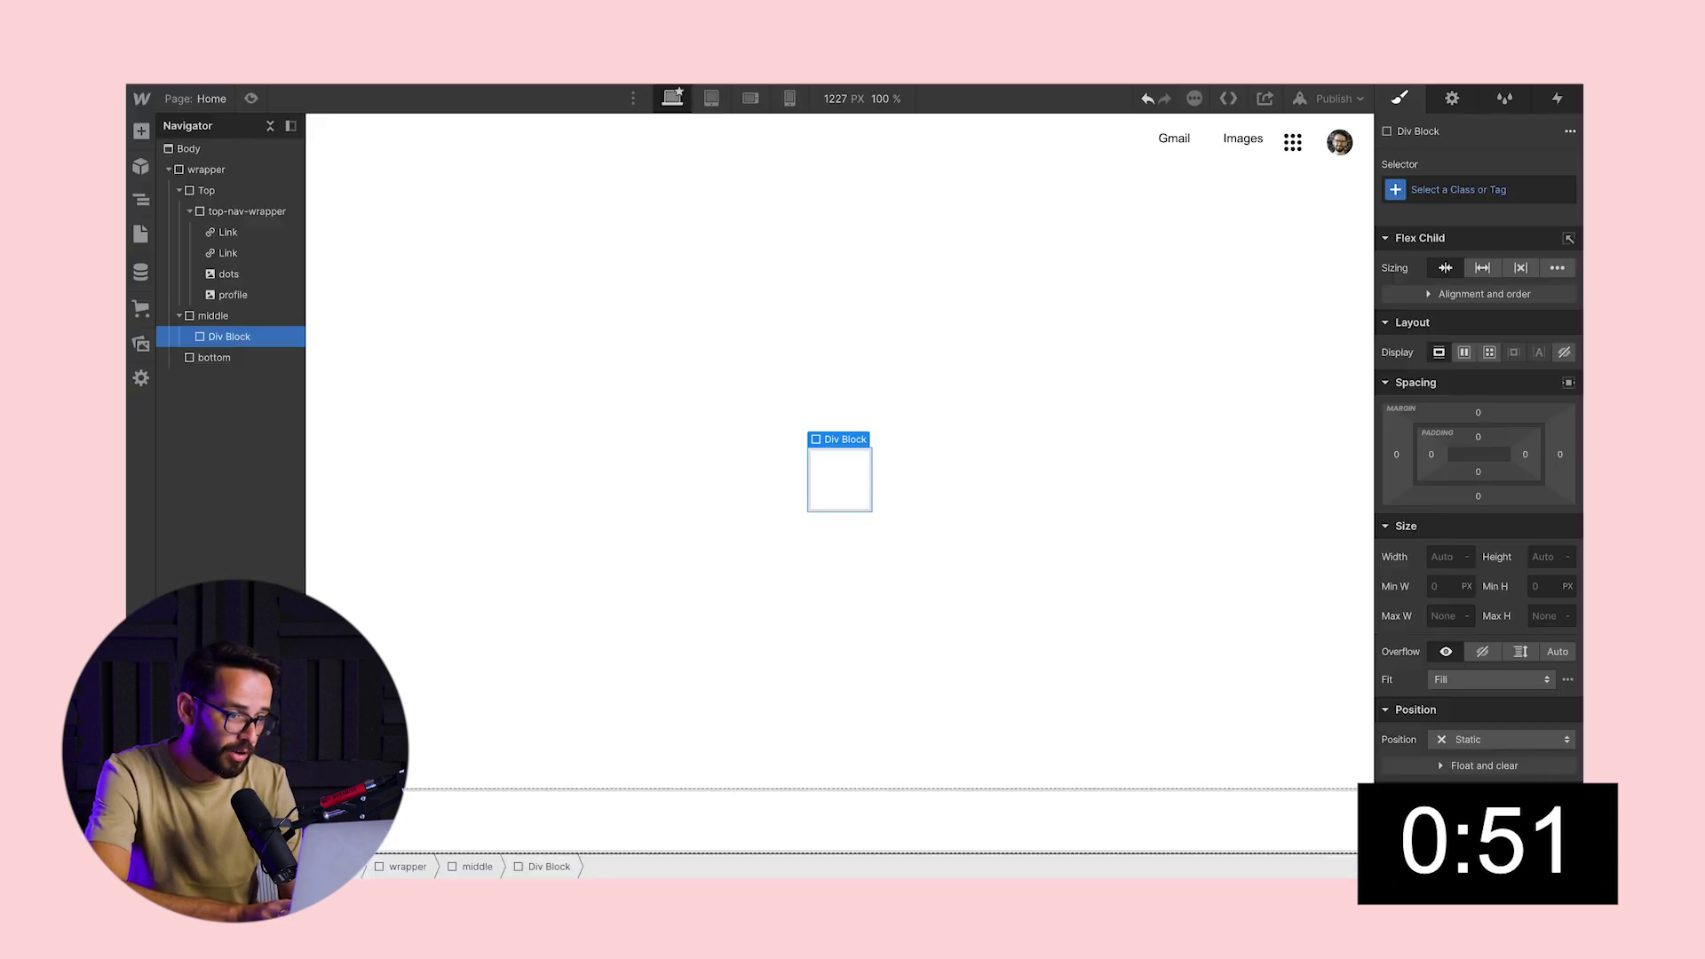
- Place logo.png from the Assets panel into the middle section's Div Block
{"action": "left_click", "coordinate": [140, 342]}
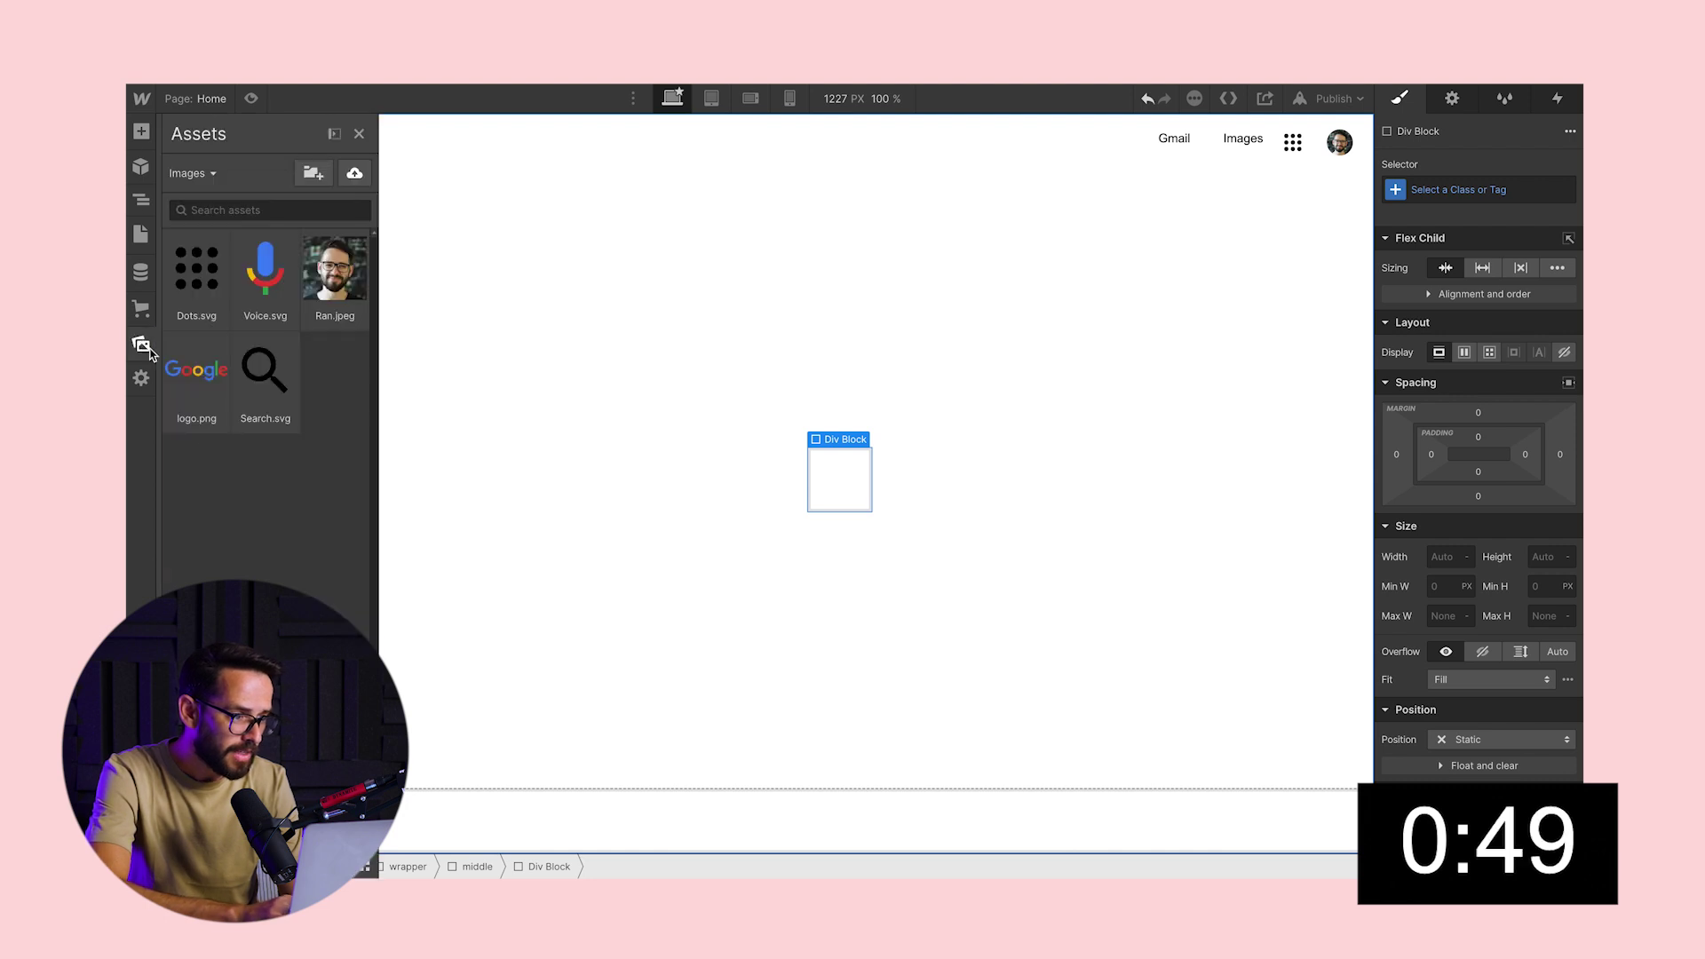
{"action": "left_click_drag", "start_coordinate": [194, 373], "coordinate": [875, 476]}
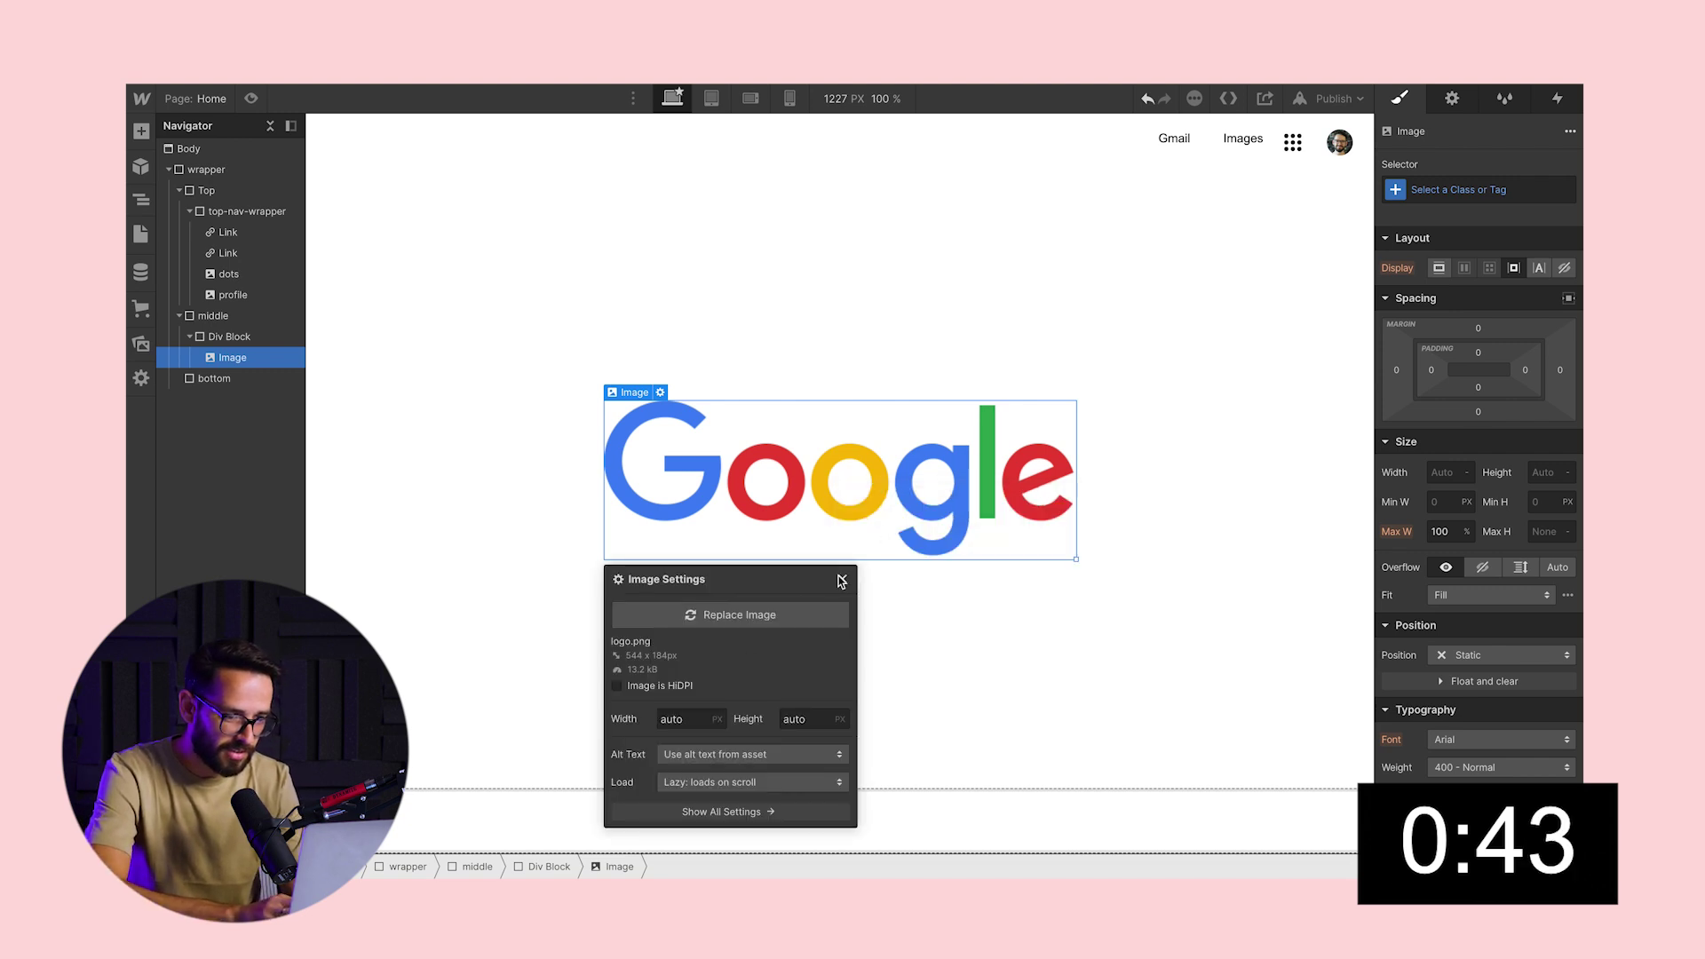
{"action": "key", "text": "Escape"}
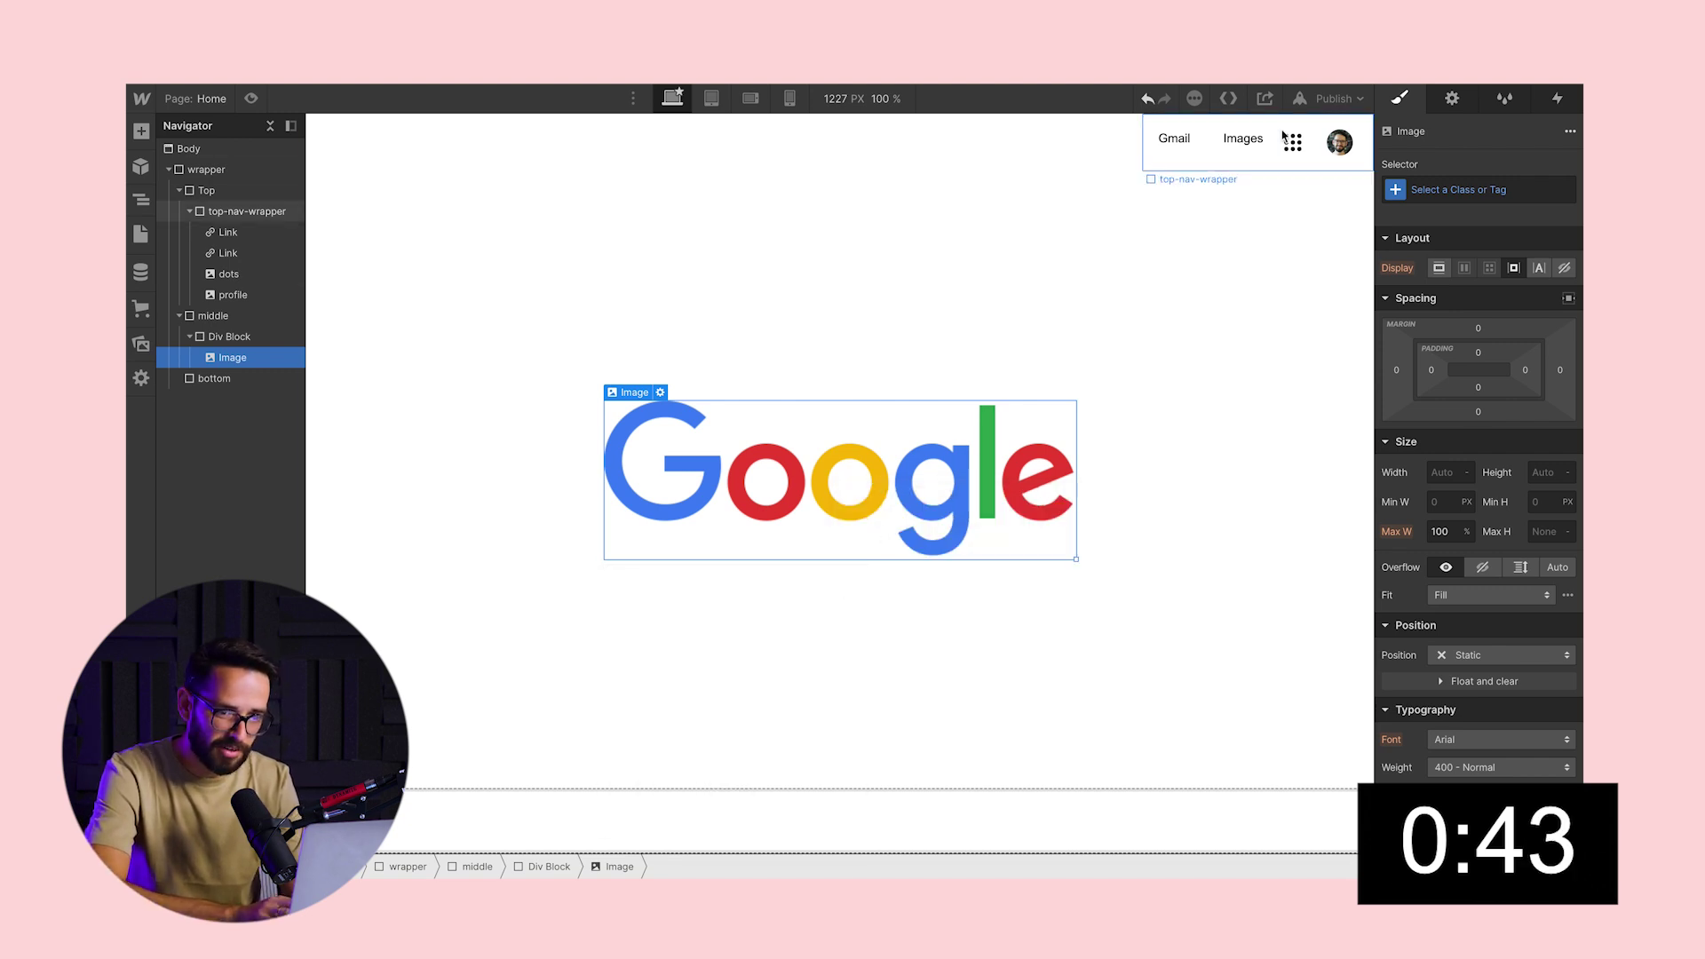
- Try dragging a text Input element under the Google logo
{"action": "left_click", "coordinate": [141, 132]}
{"action": "scroll", "coordinate": [267, 571], "scroll_direction": "down", "scroll_amount": 10}
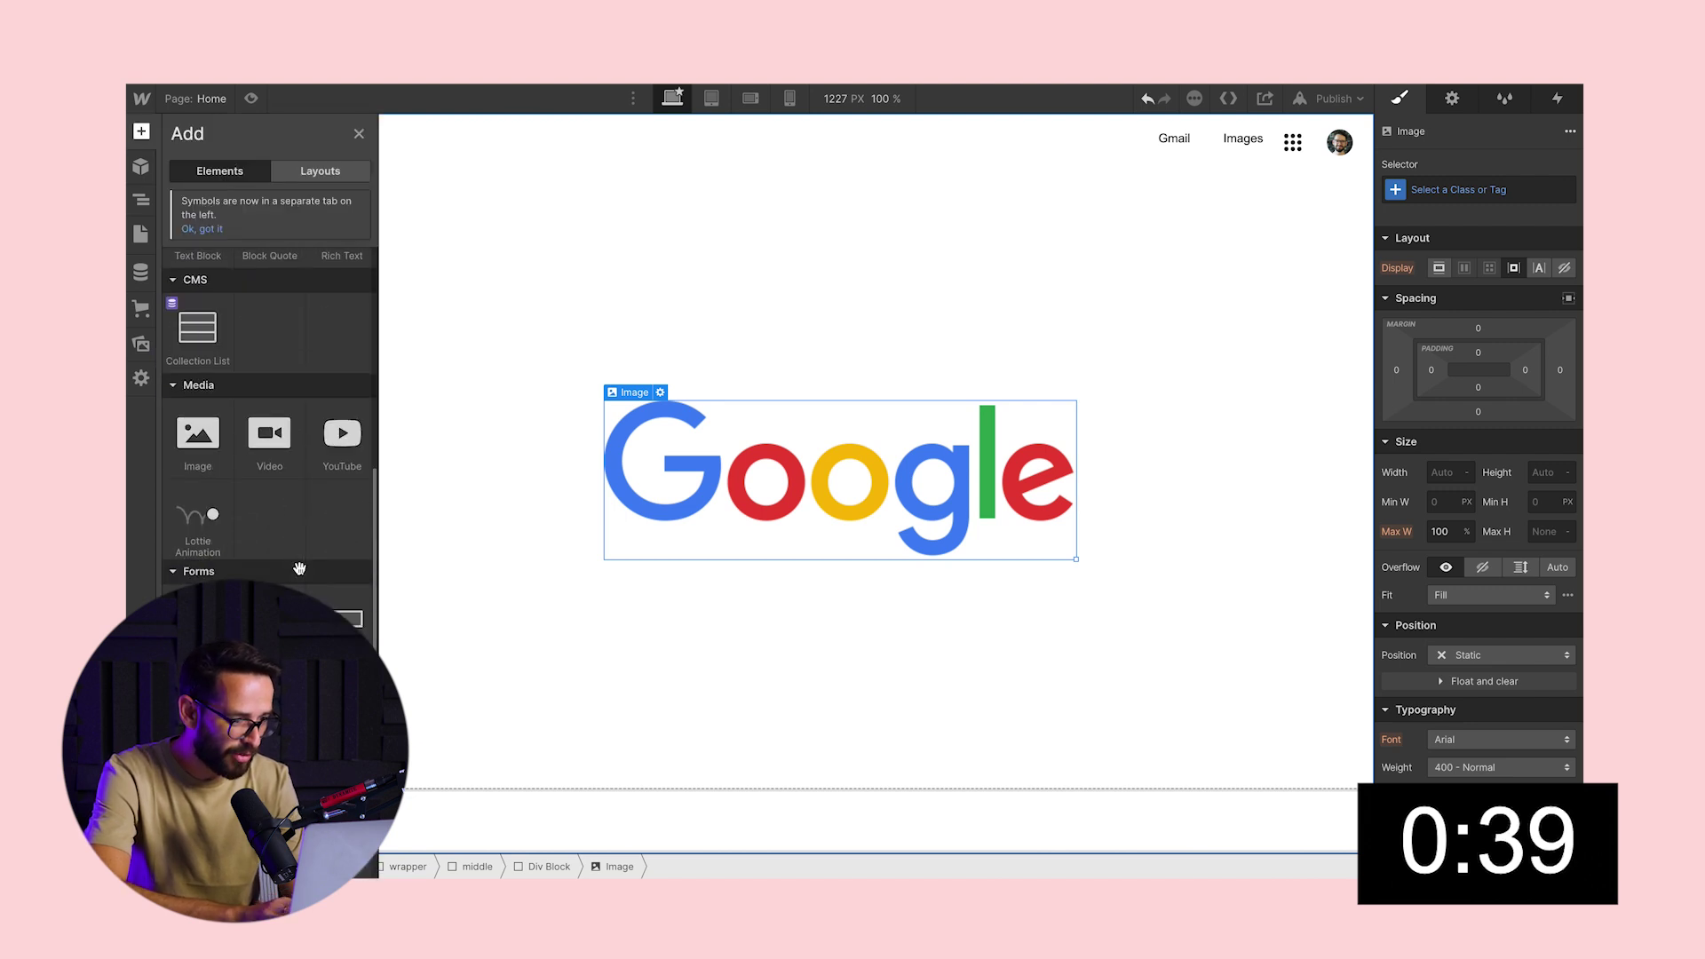
{"action": "scroll", "coordinate": [293, 444], "scroll_direction": "up", "scroll_amount": 3}
{"action": "left_click_drag", "start_coordinate": [343, 359], "coordinate": [1005, 521]}
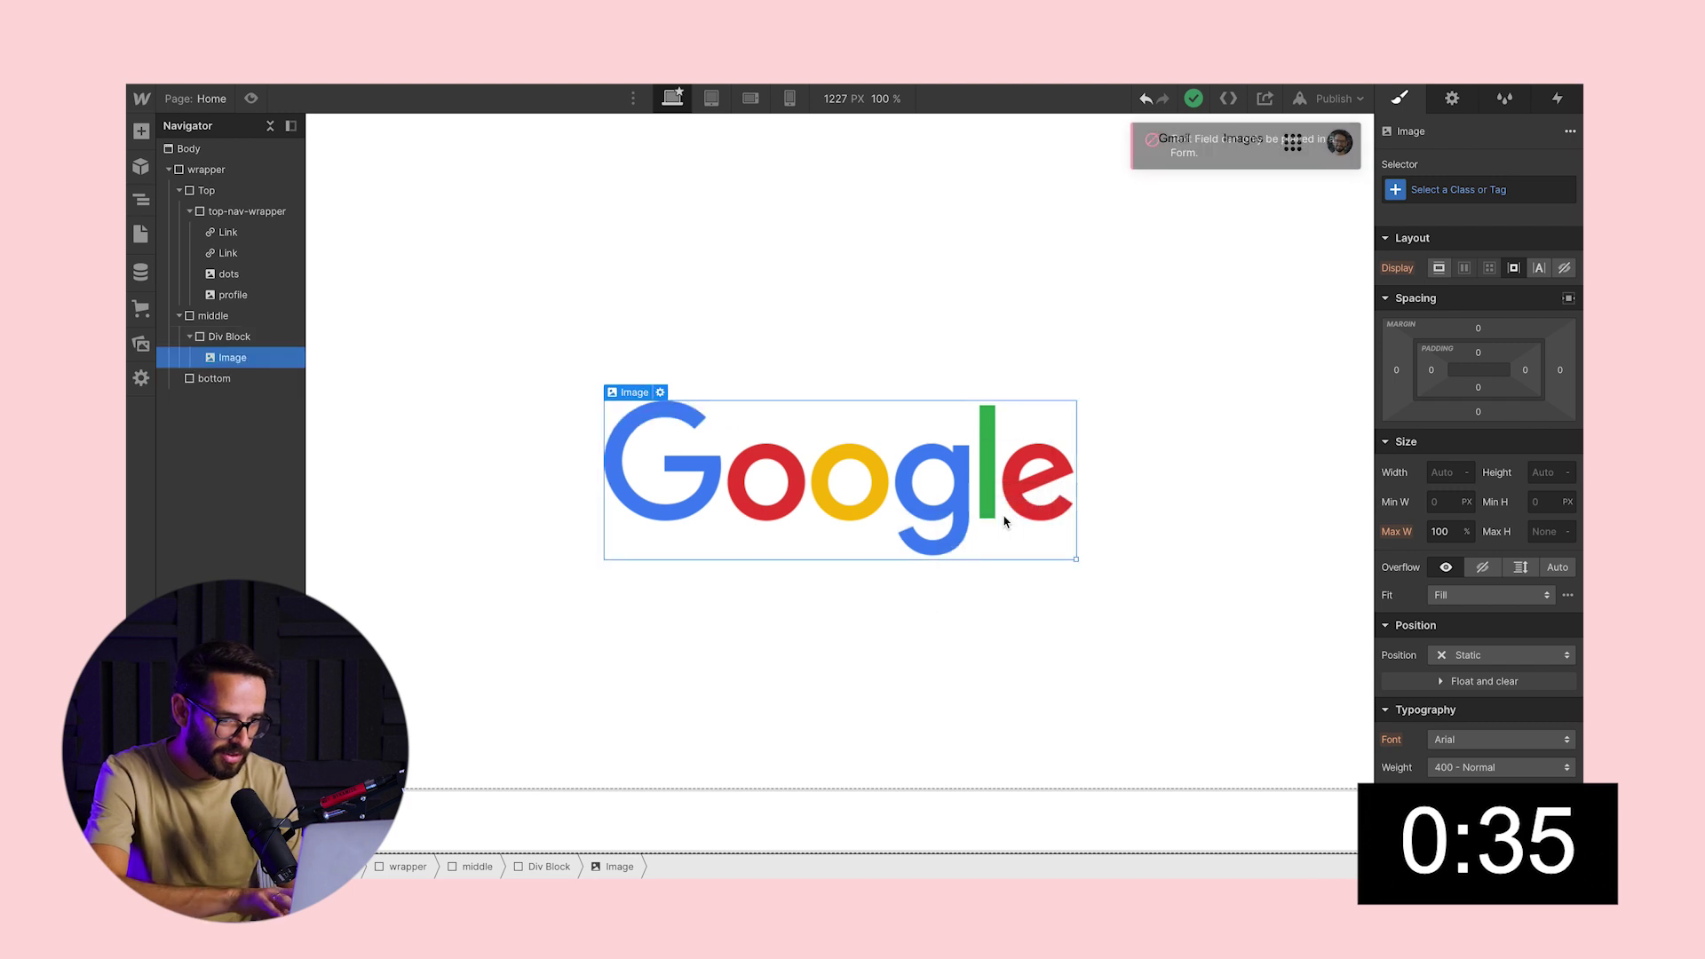
- Drop a Form Block below the Google logo in the middle section
{"action": "left_click", "coordinate": [139, 140]}
{"action": "scroll", "coordinate": [268, 444], "scroll_direction": "down", "scroll_amount": 10}
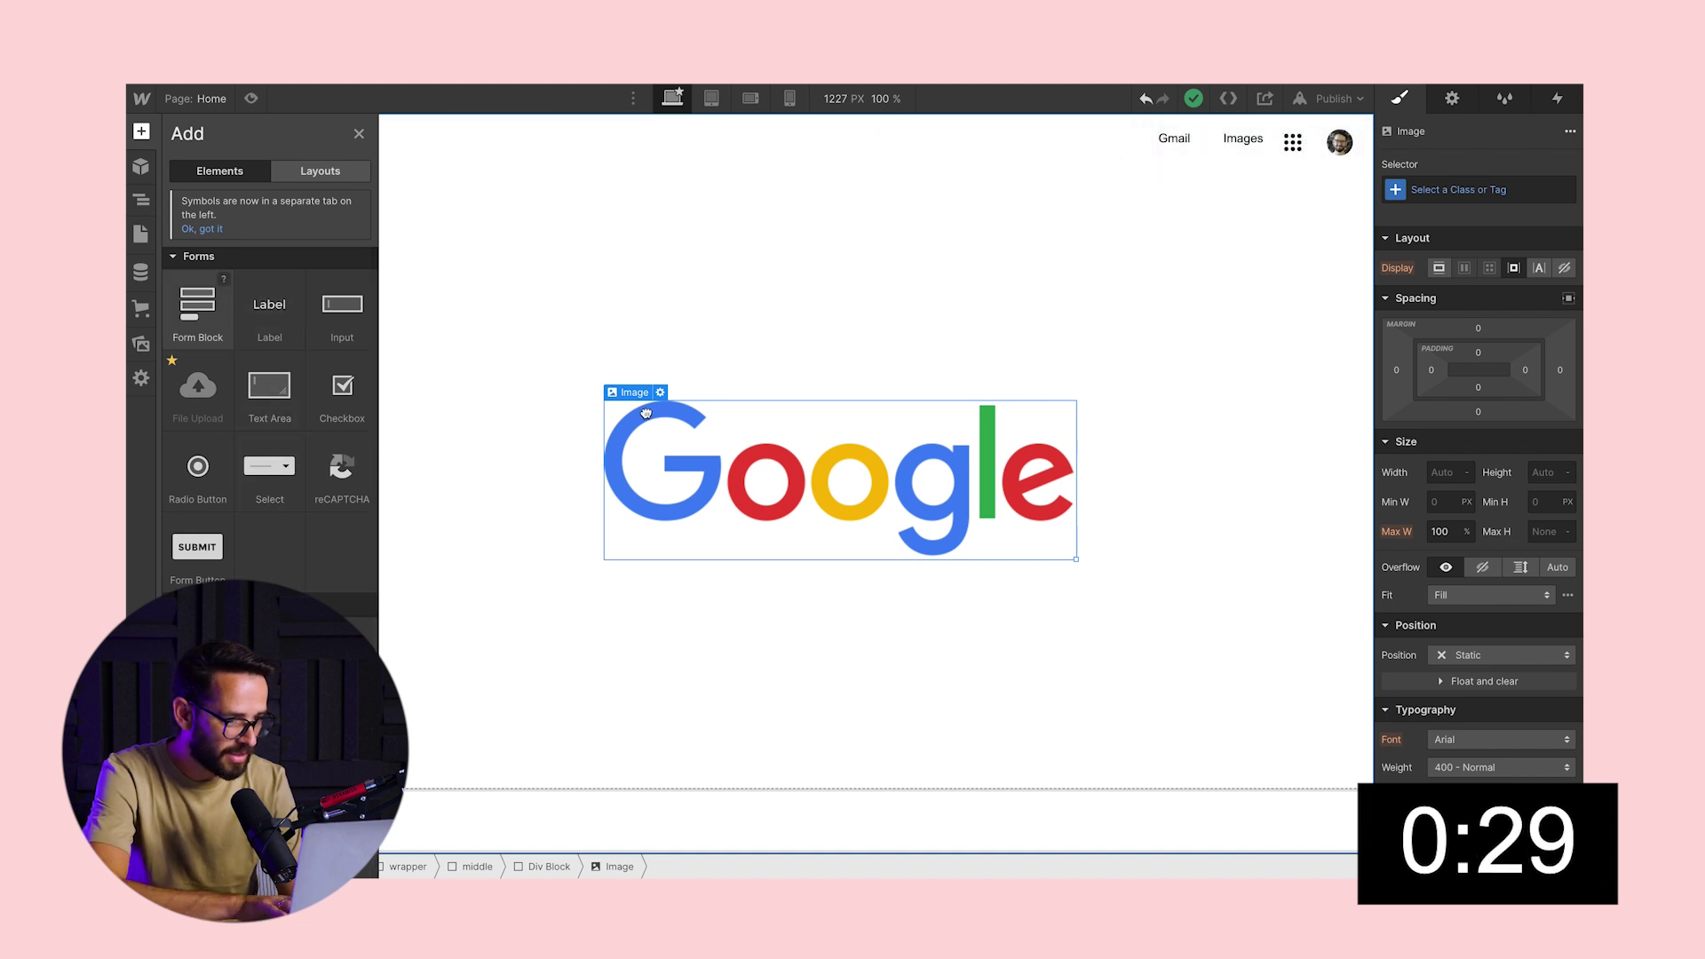
{"action": "left_click_drag", "start_coordinate": [197, 306], "coordinate": [802, 560]}
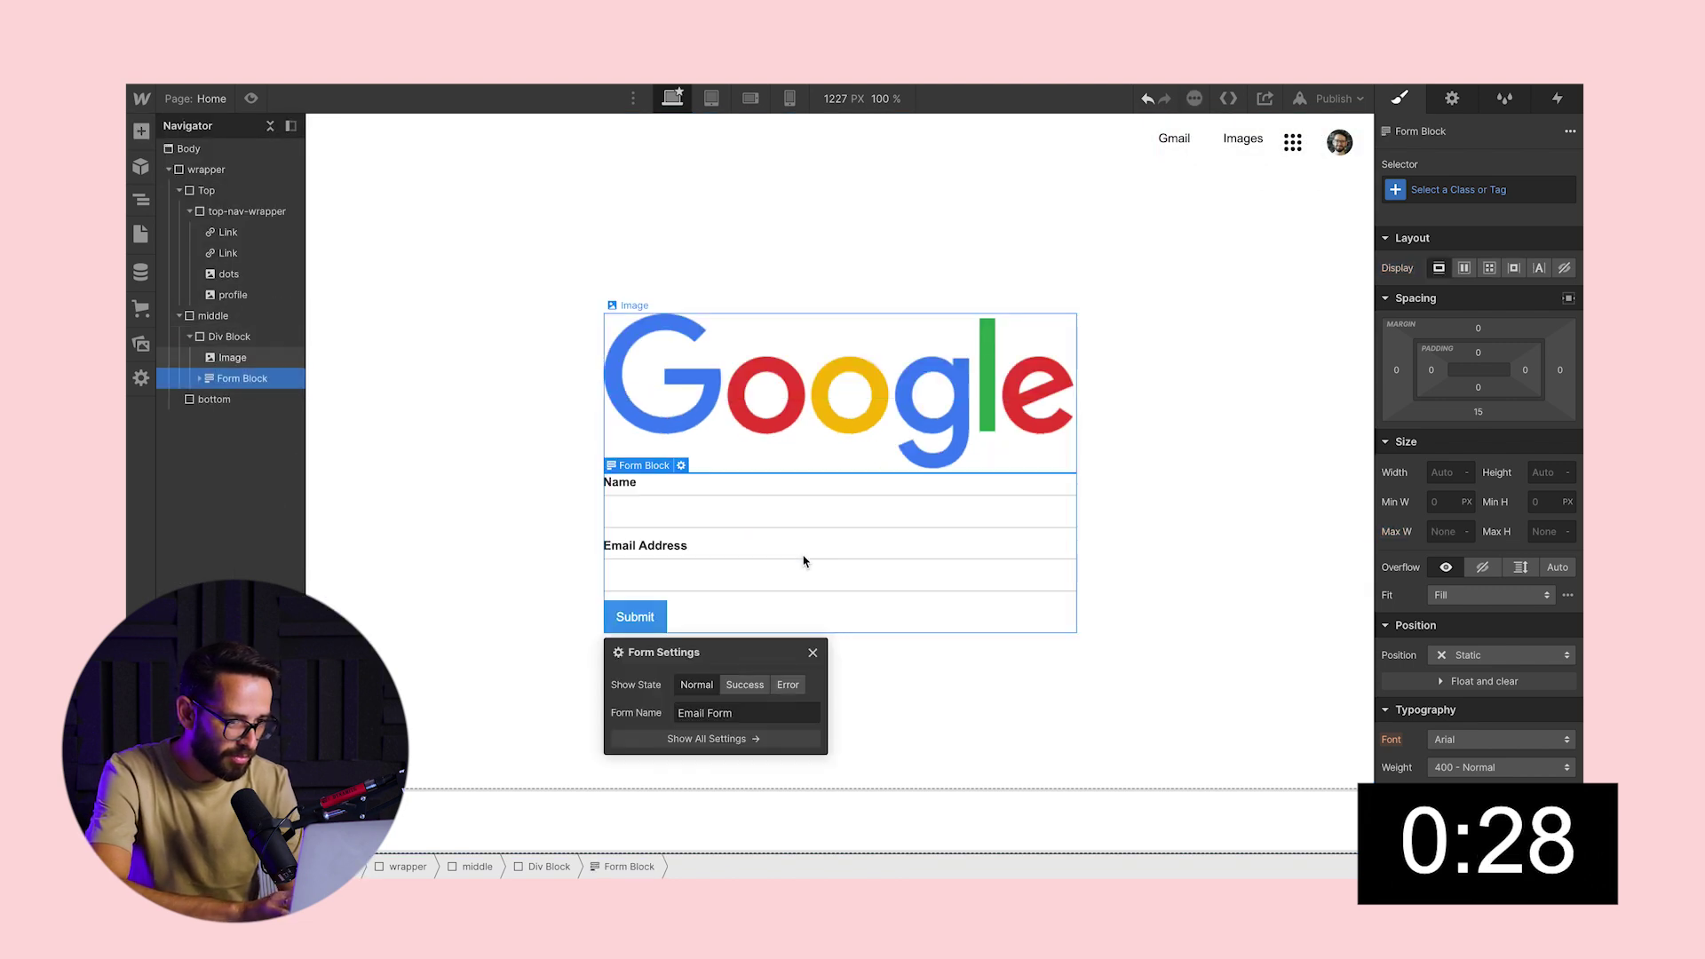
{"action": "left_click", "coordinate": [649, 485]}
- Delete the Name and Email Address labels and the second text field
{"action": "key", "text": "Delete"}
{"action": "left_click", "coordinate": [651, 536]}
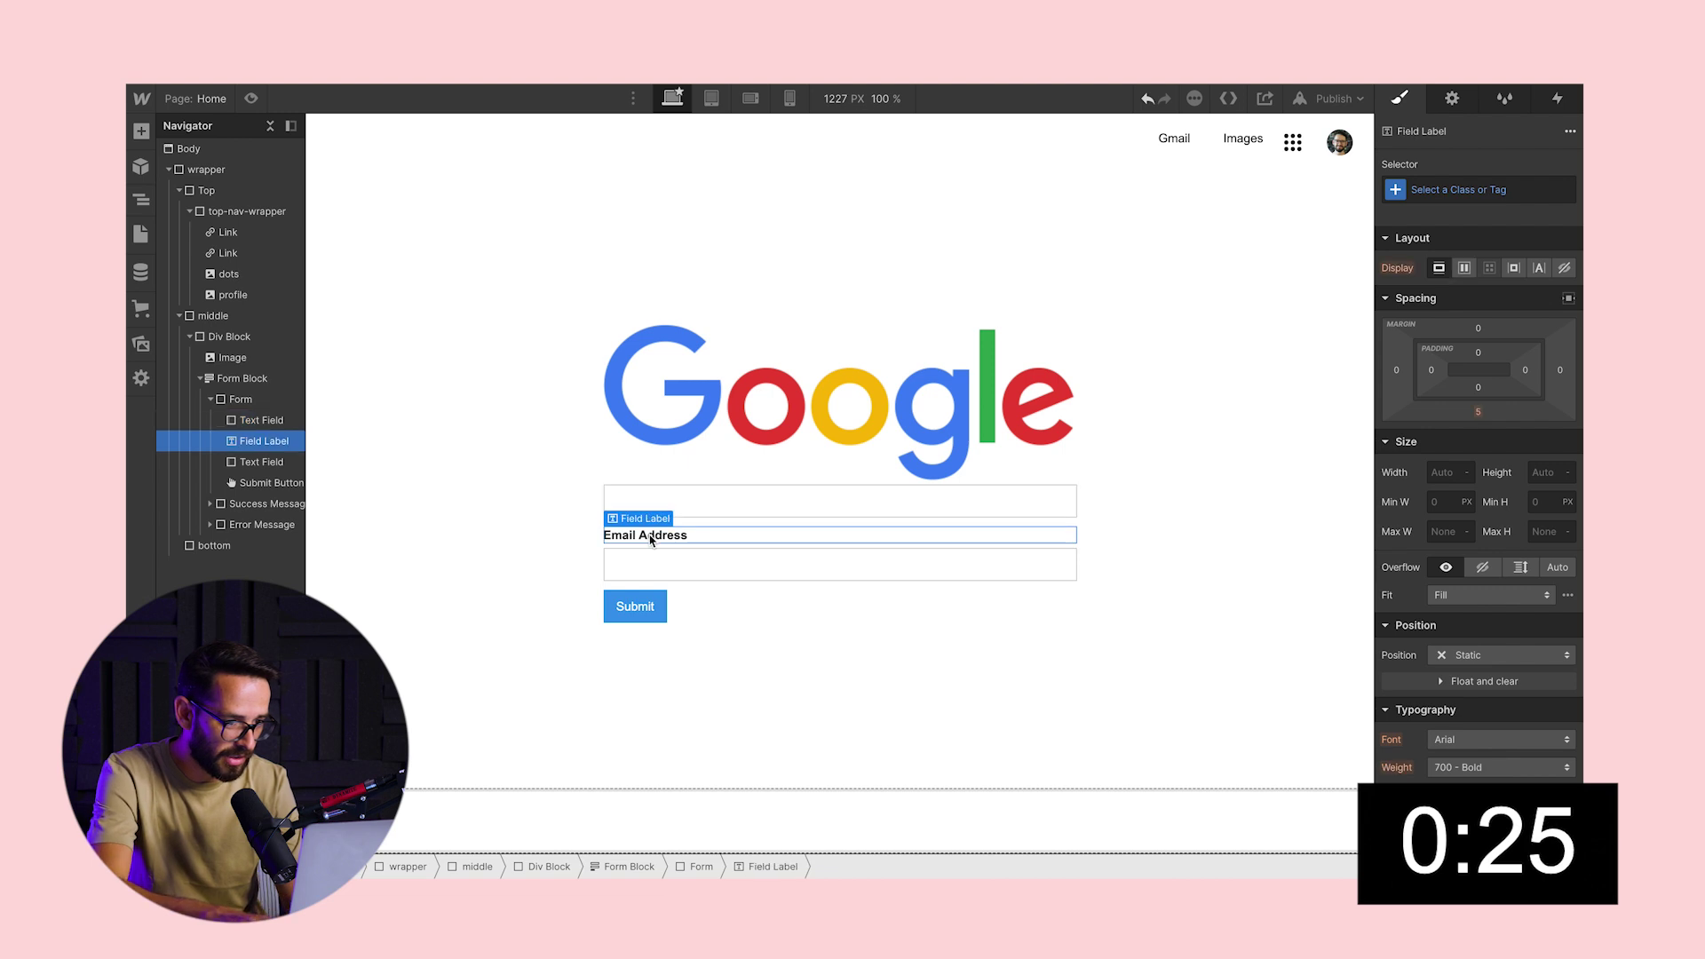
{"action": "key", "text": "Delete"}
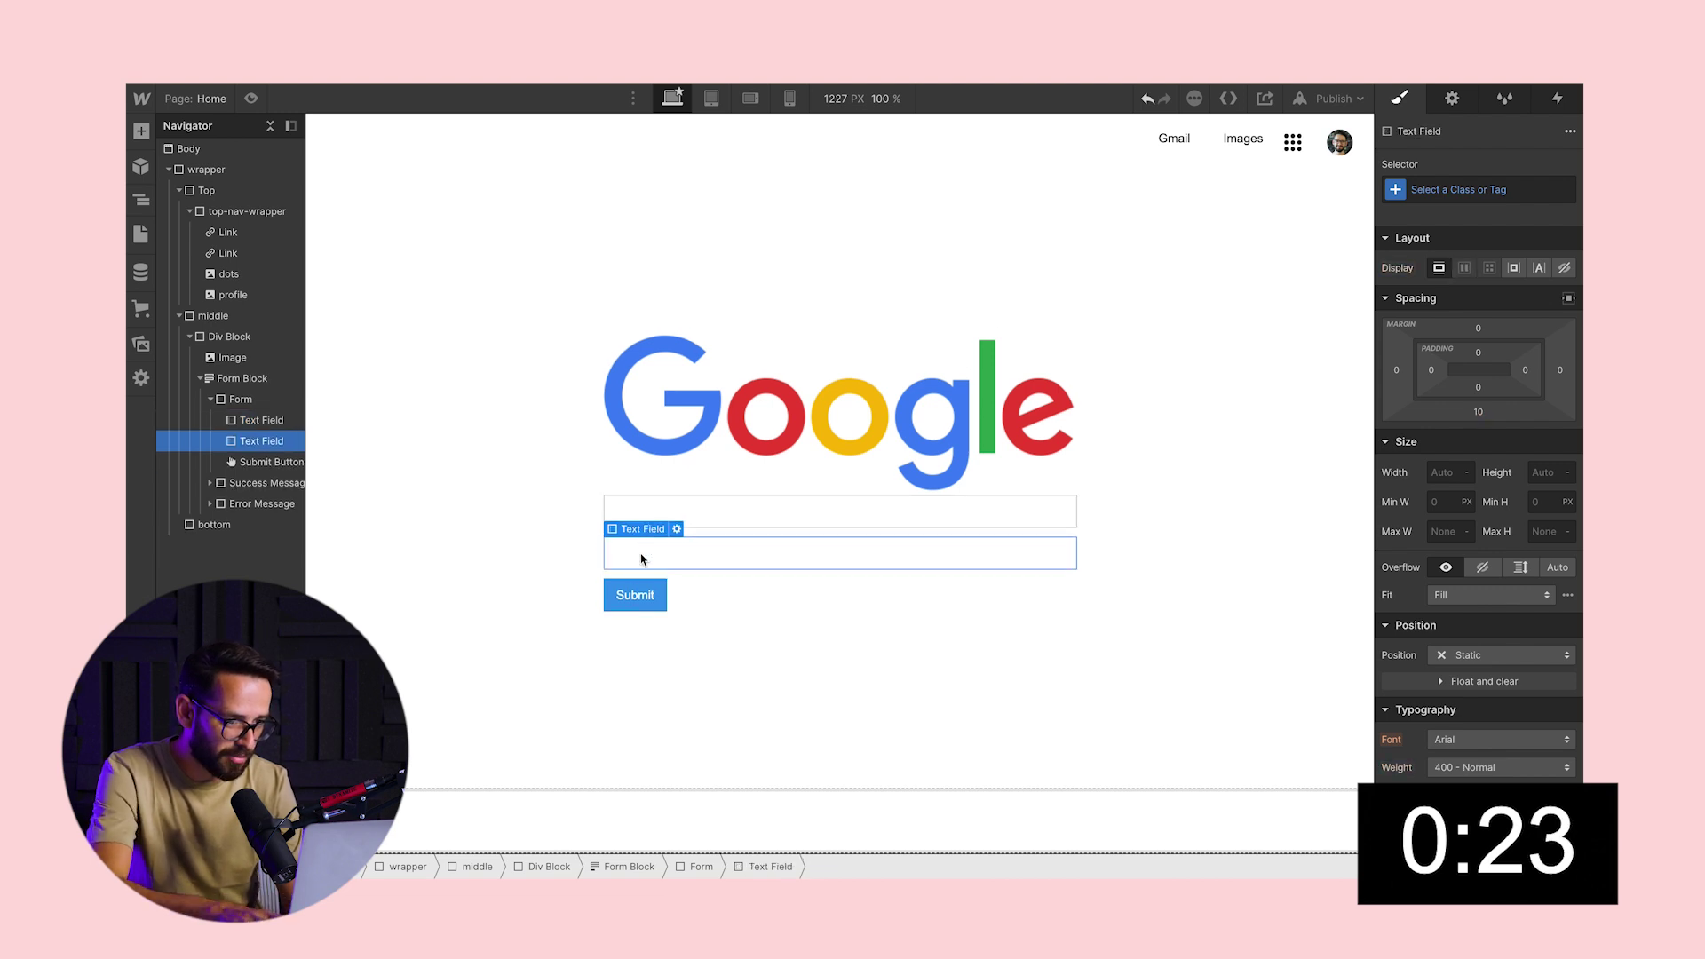
{"action": "key", "text": "Delete"}
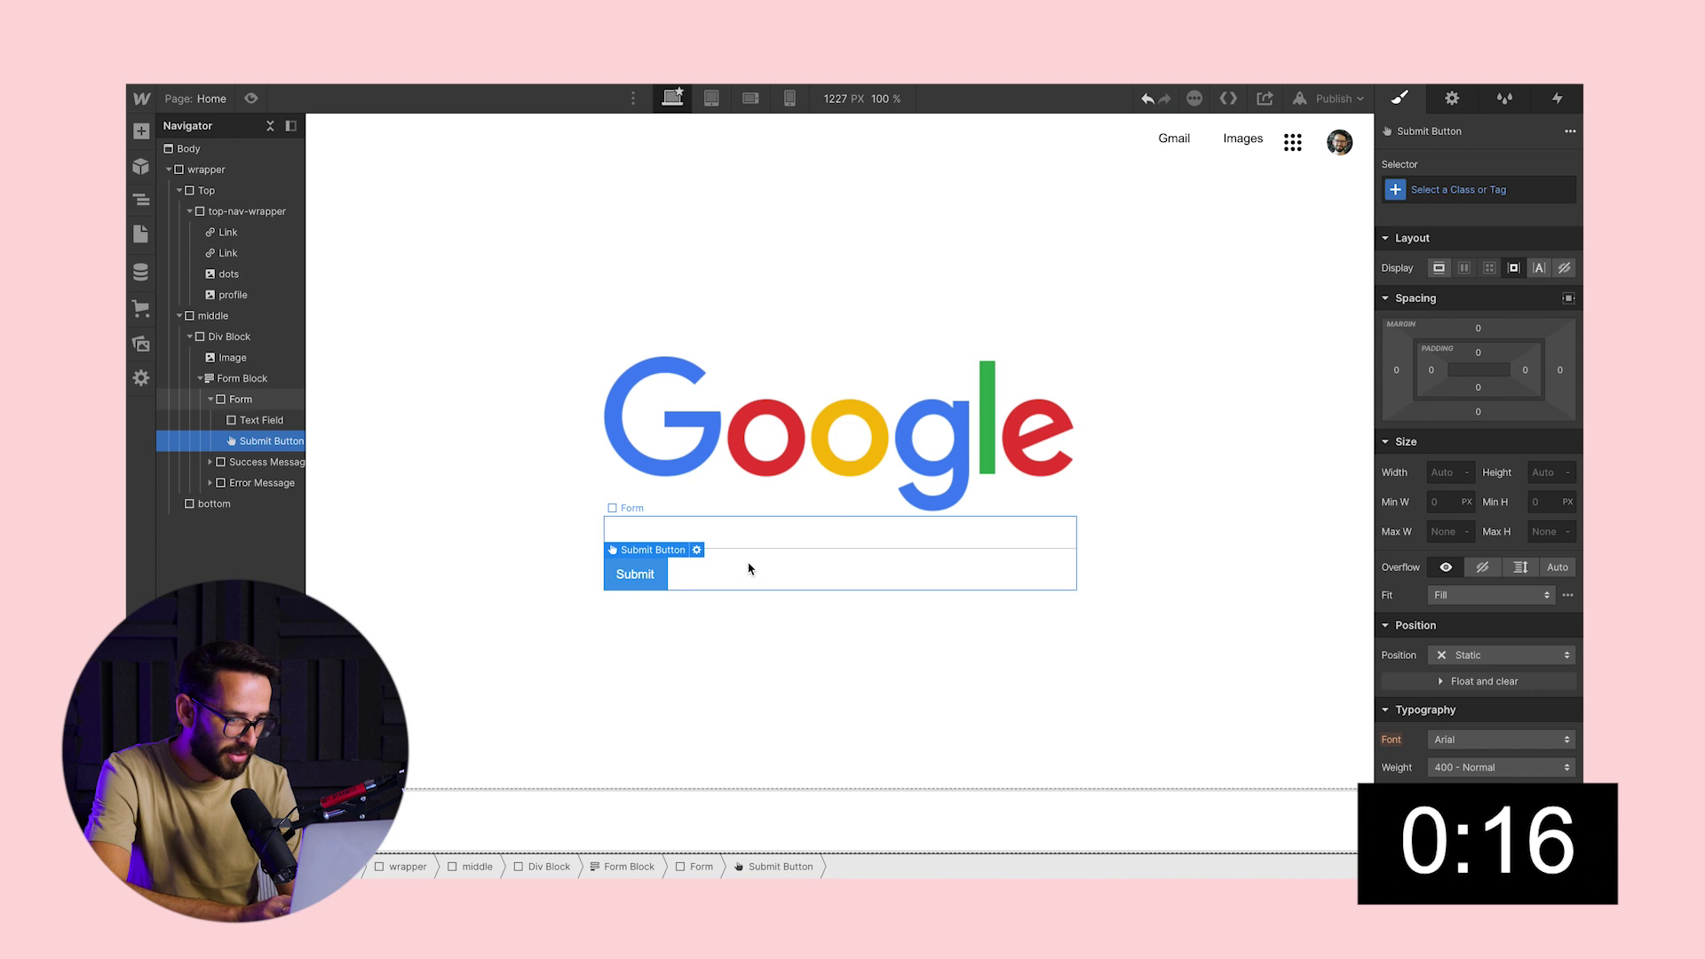
{"action": "left_click", "coordinate": [751, 570]}
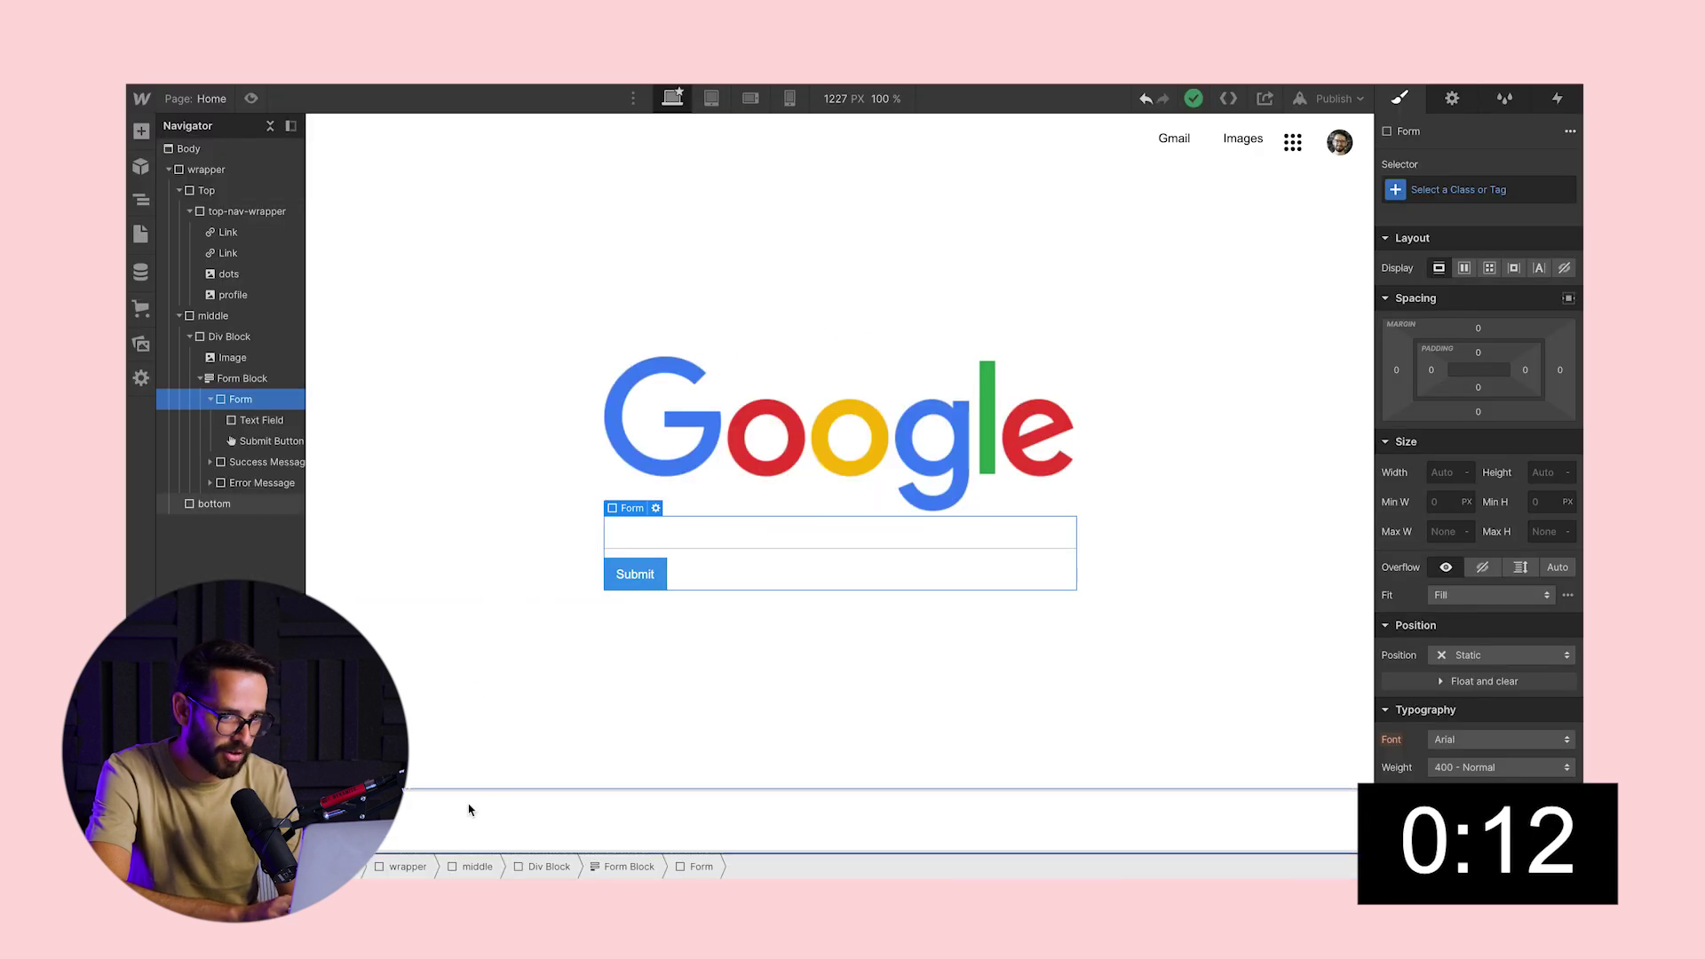
{"action": "left_click", "coordinate": [471, 807]}
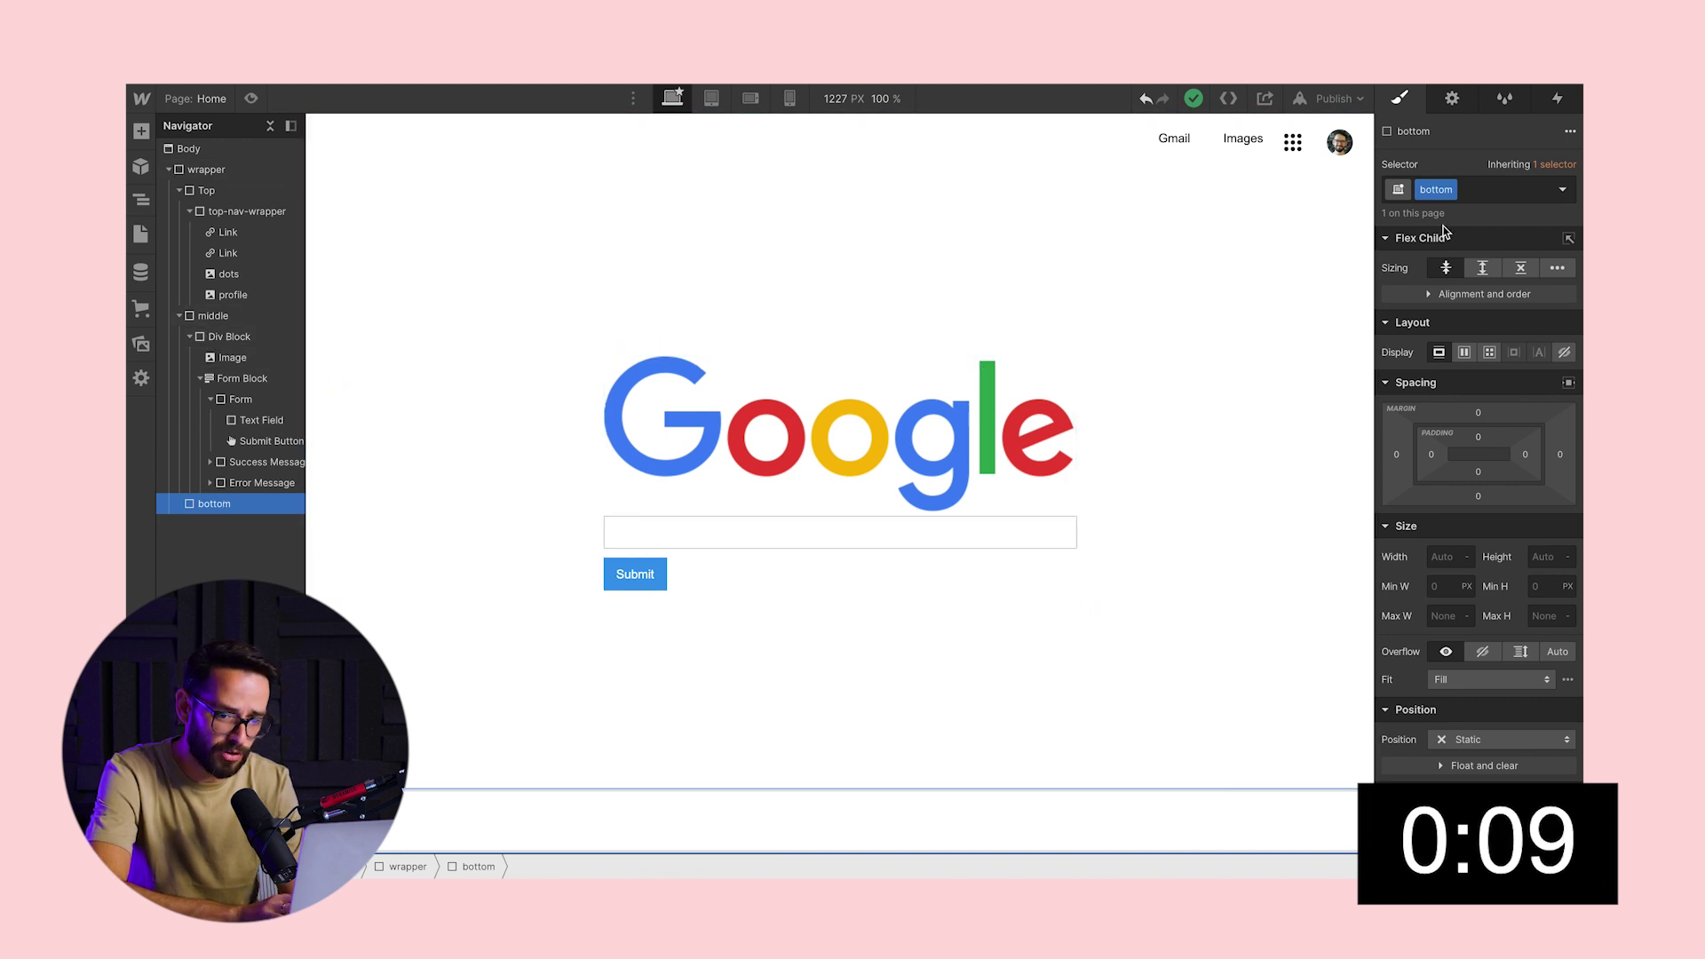
- Set the bottom section's background to light gray #eee, then add a Div Block inside it
{"action": "scroll", "coordinate": [1425, 293], "scroll_direction": "down", "scroll_amount": 10}
{"action": "left_click", "coordinate": [1436, 403]}
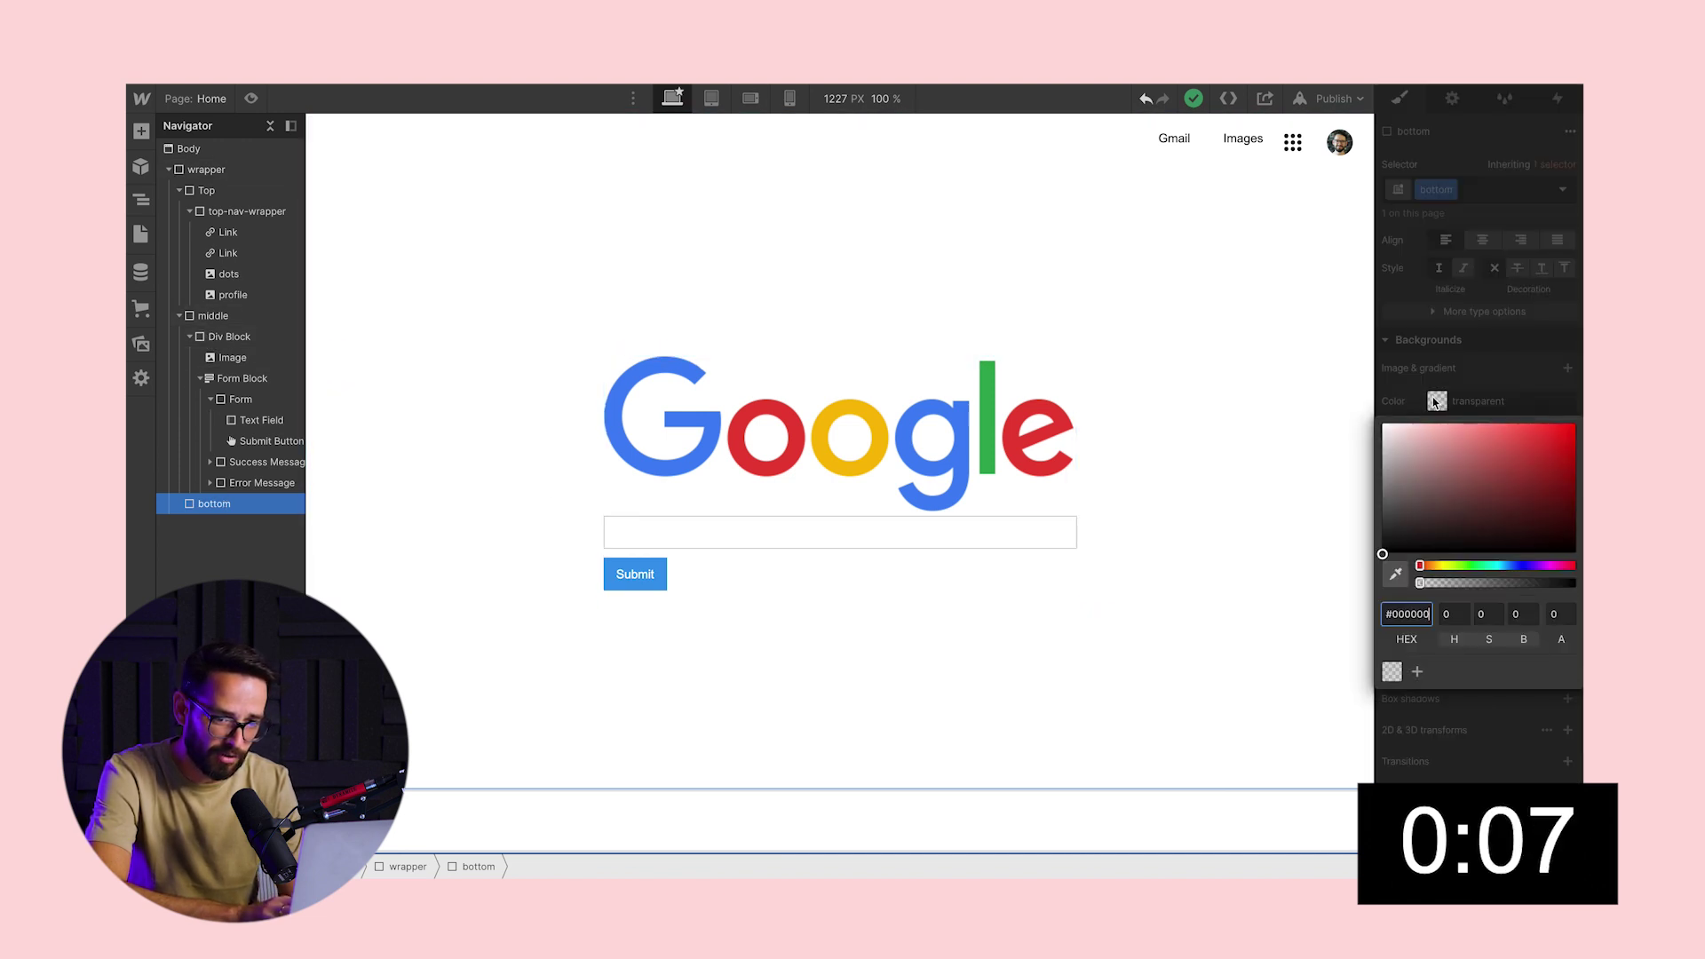
{"action": "left_click_drag", "start_coordinate": [1424, 464], "coordinate": [1364, 430]}
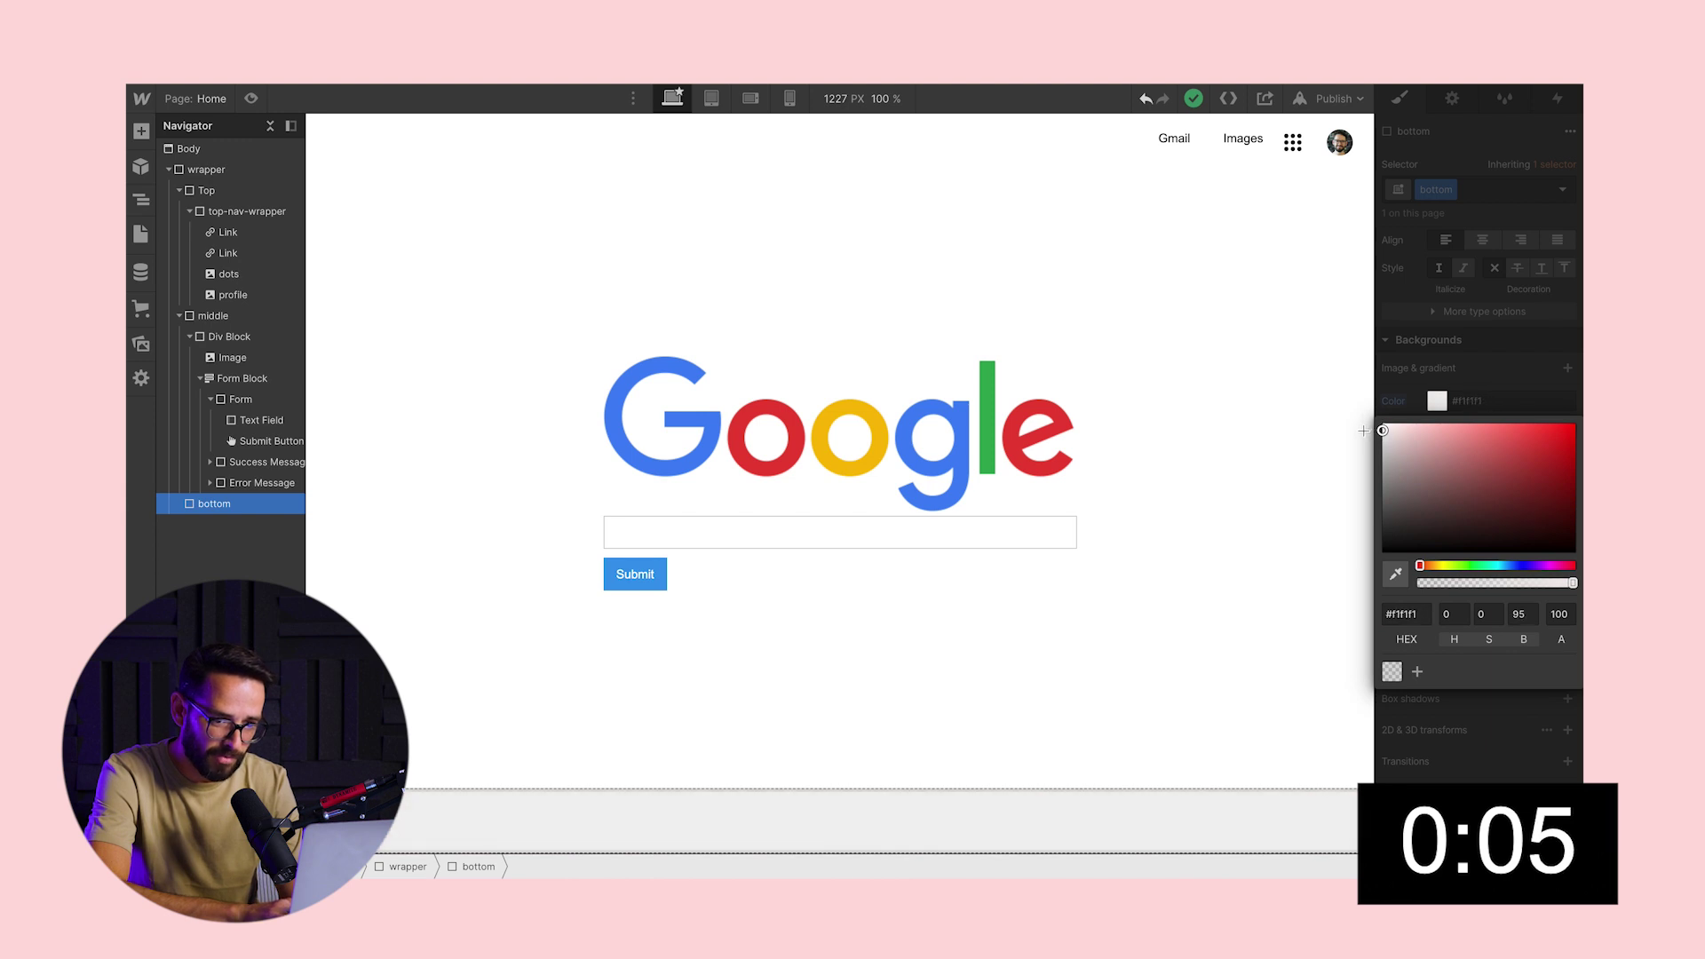
{"action": "left_click", "coordinate": [1392, 384]}
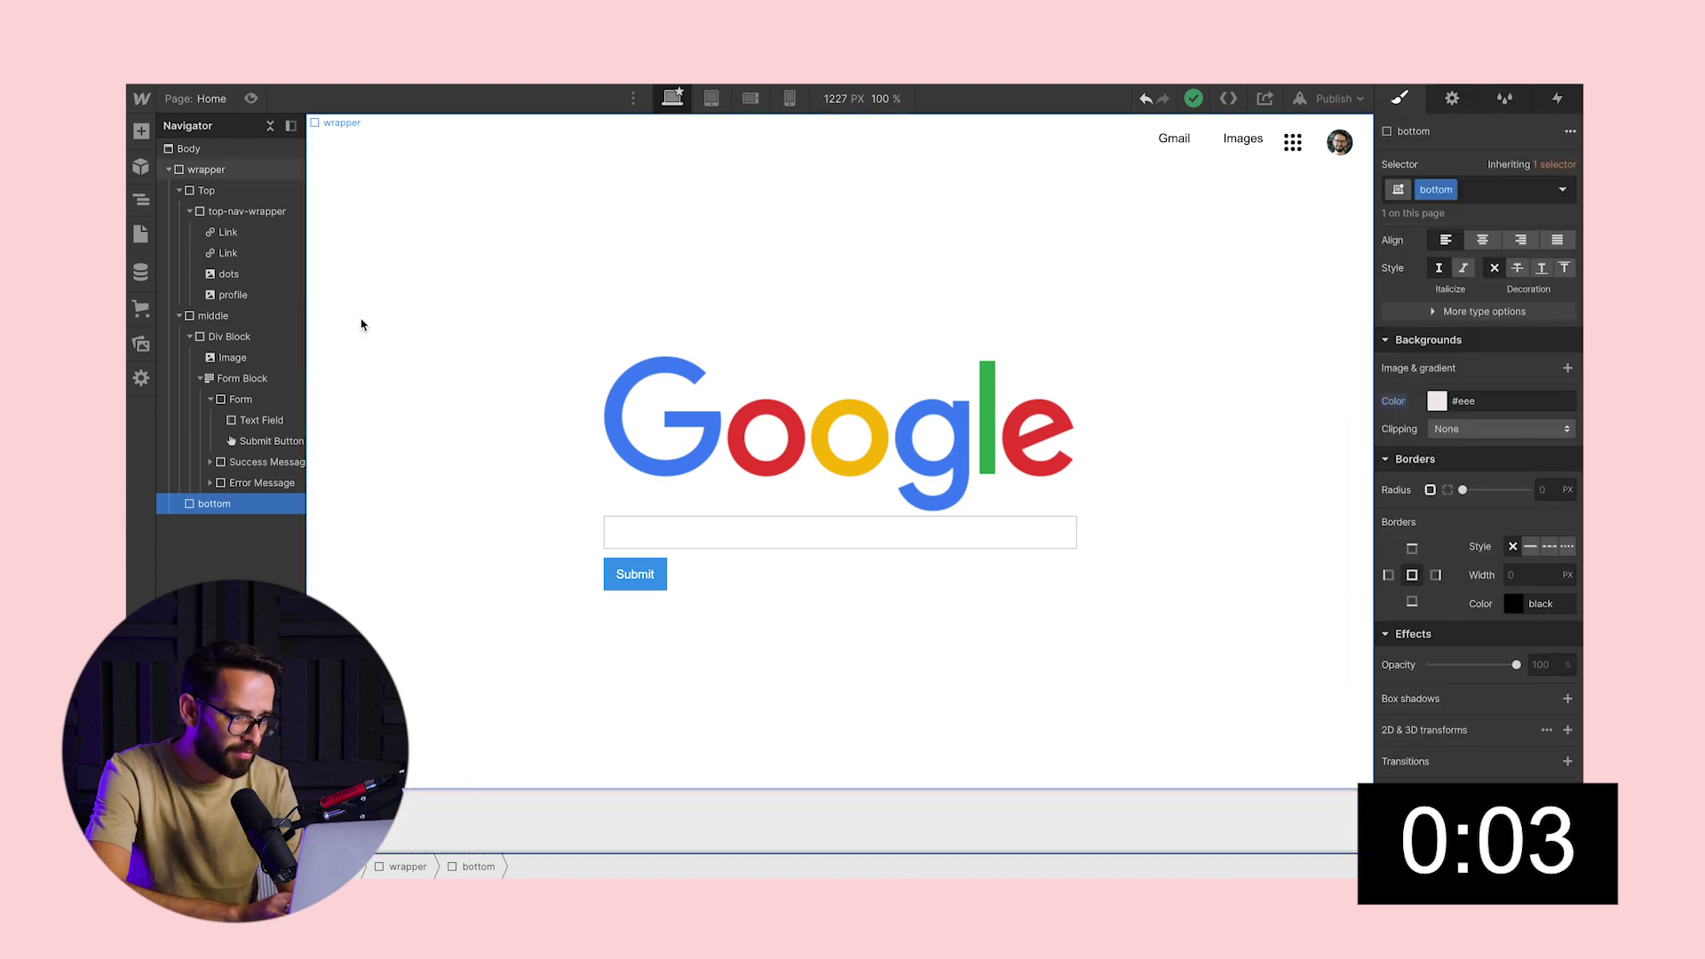
{"action": "left_click", "coordinate": [140, 130]}
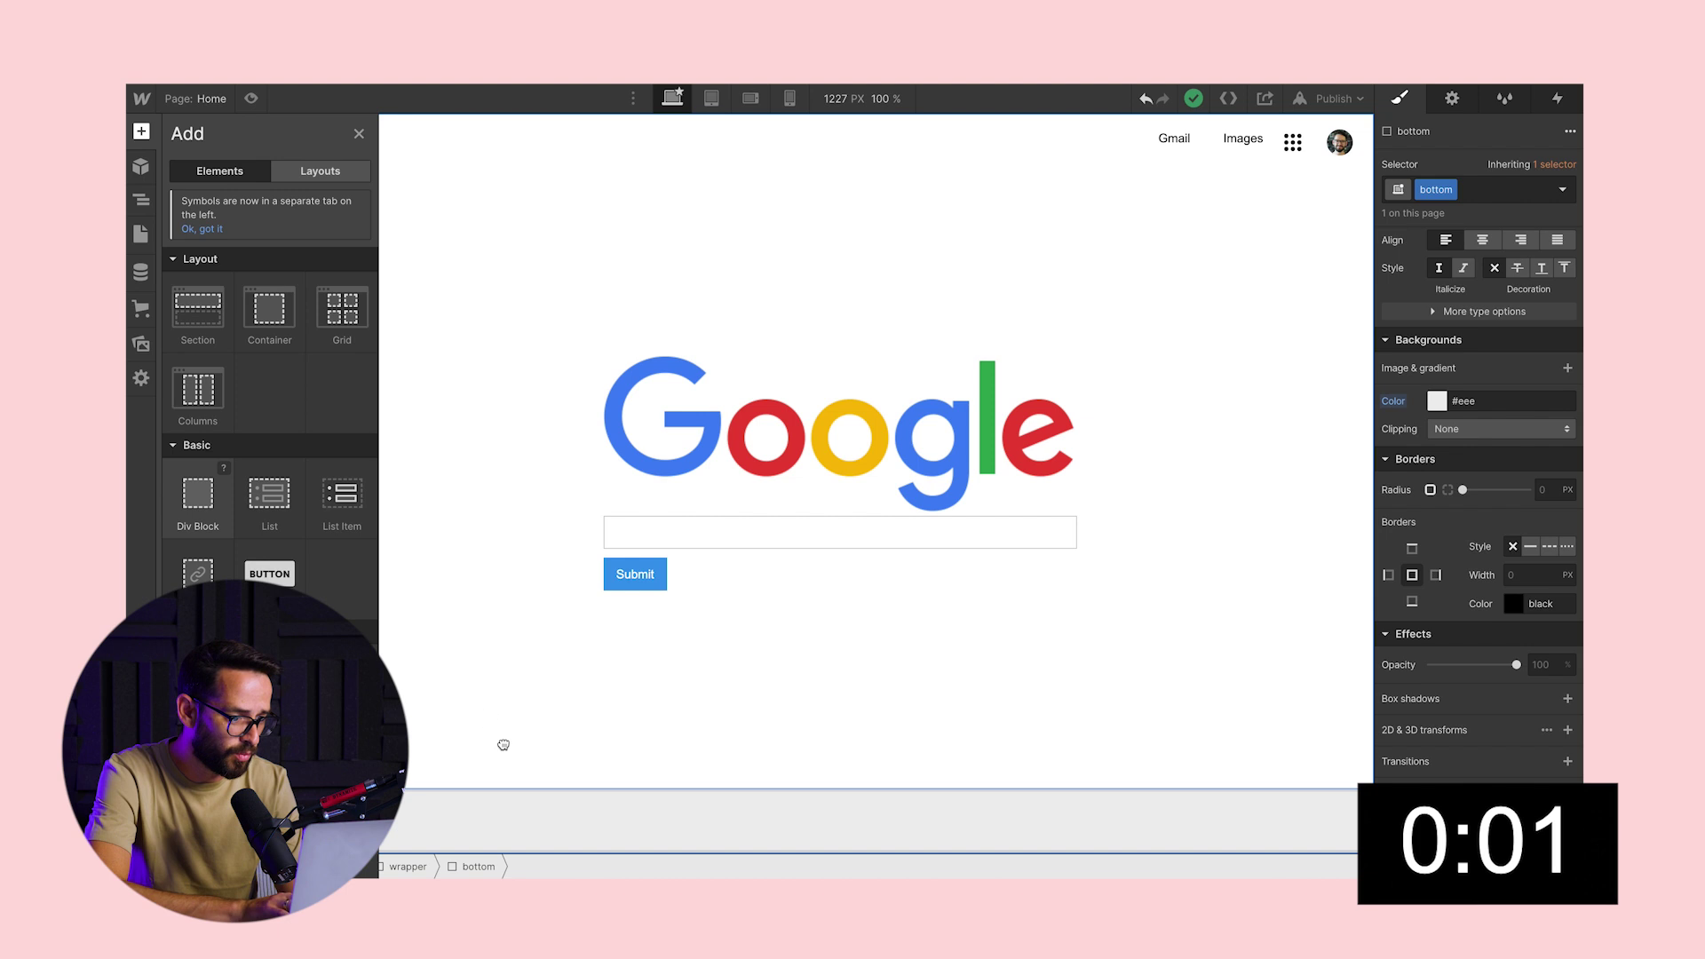